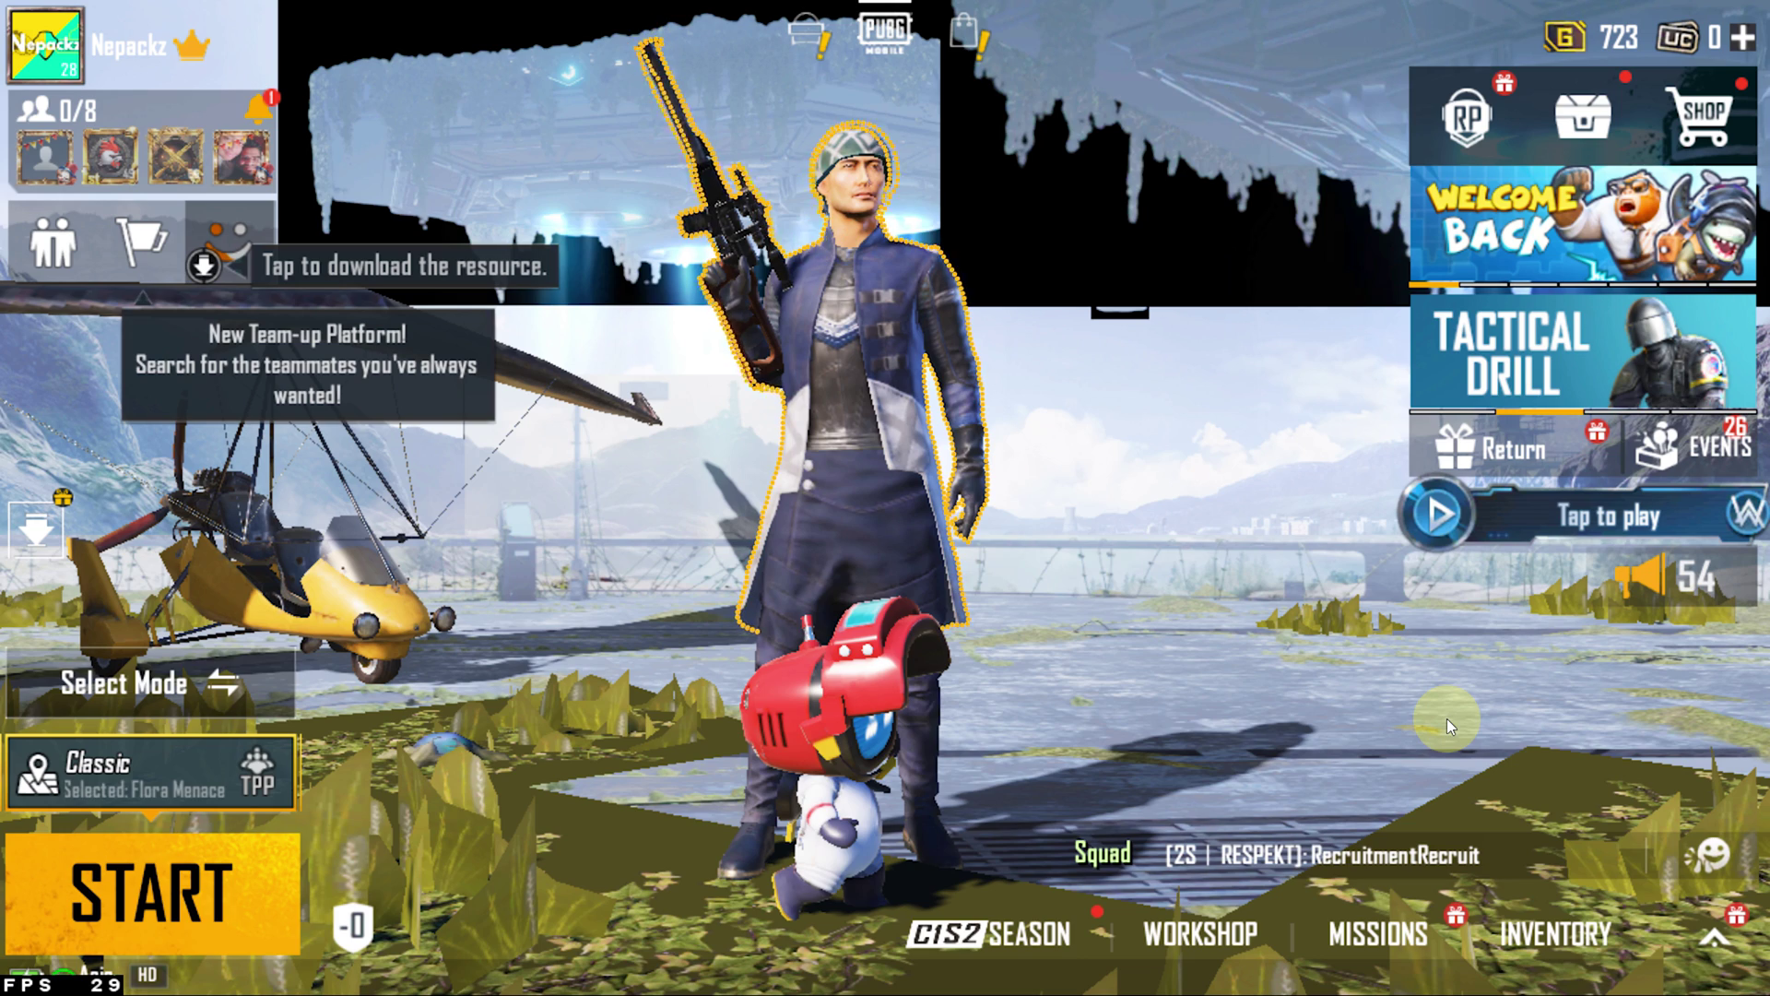
Expand the PUBG Mobile lobby's side menu using the bottom-right arrow.
click(1714, 941)
In Graphics settings, set Combat graphics to Balanced and the frame rate to Medium.
click(1556, 158)
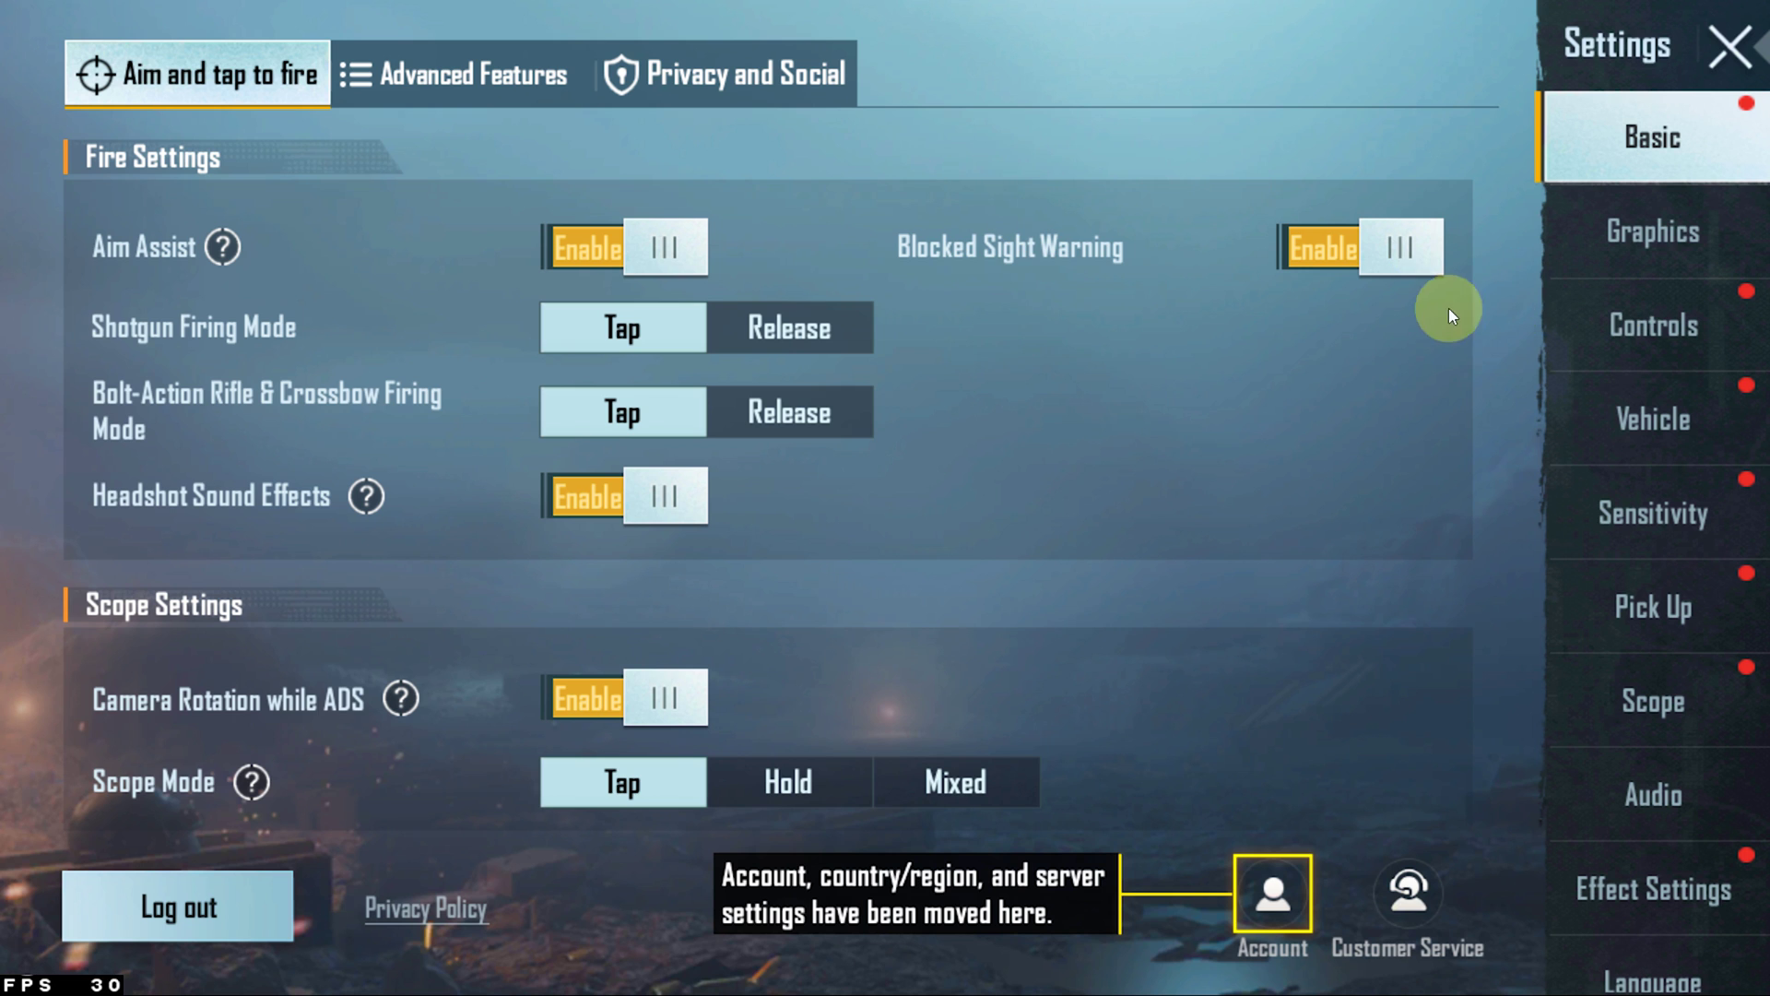
click(1624, 226)
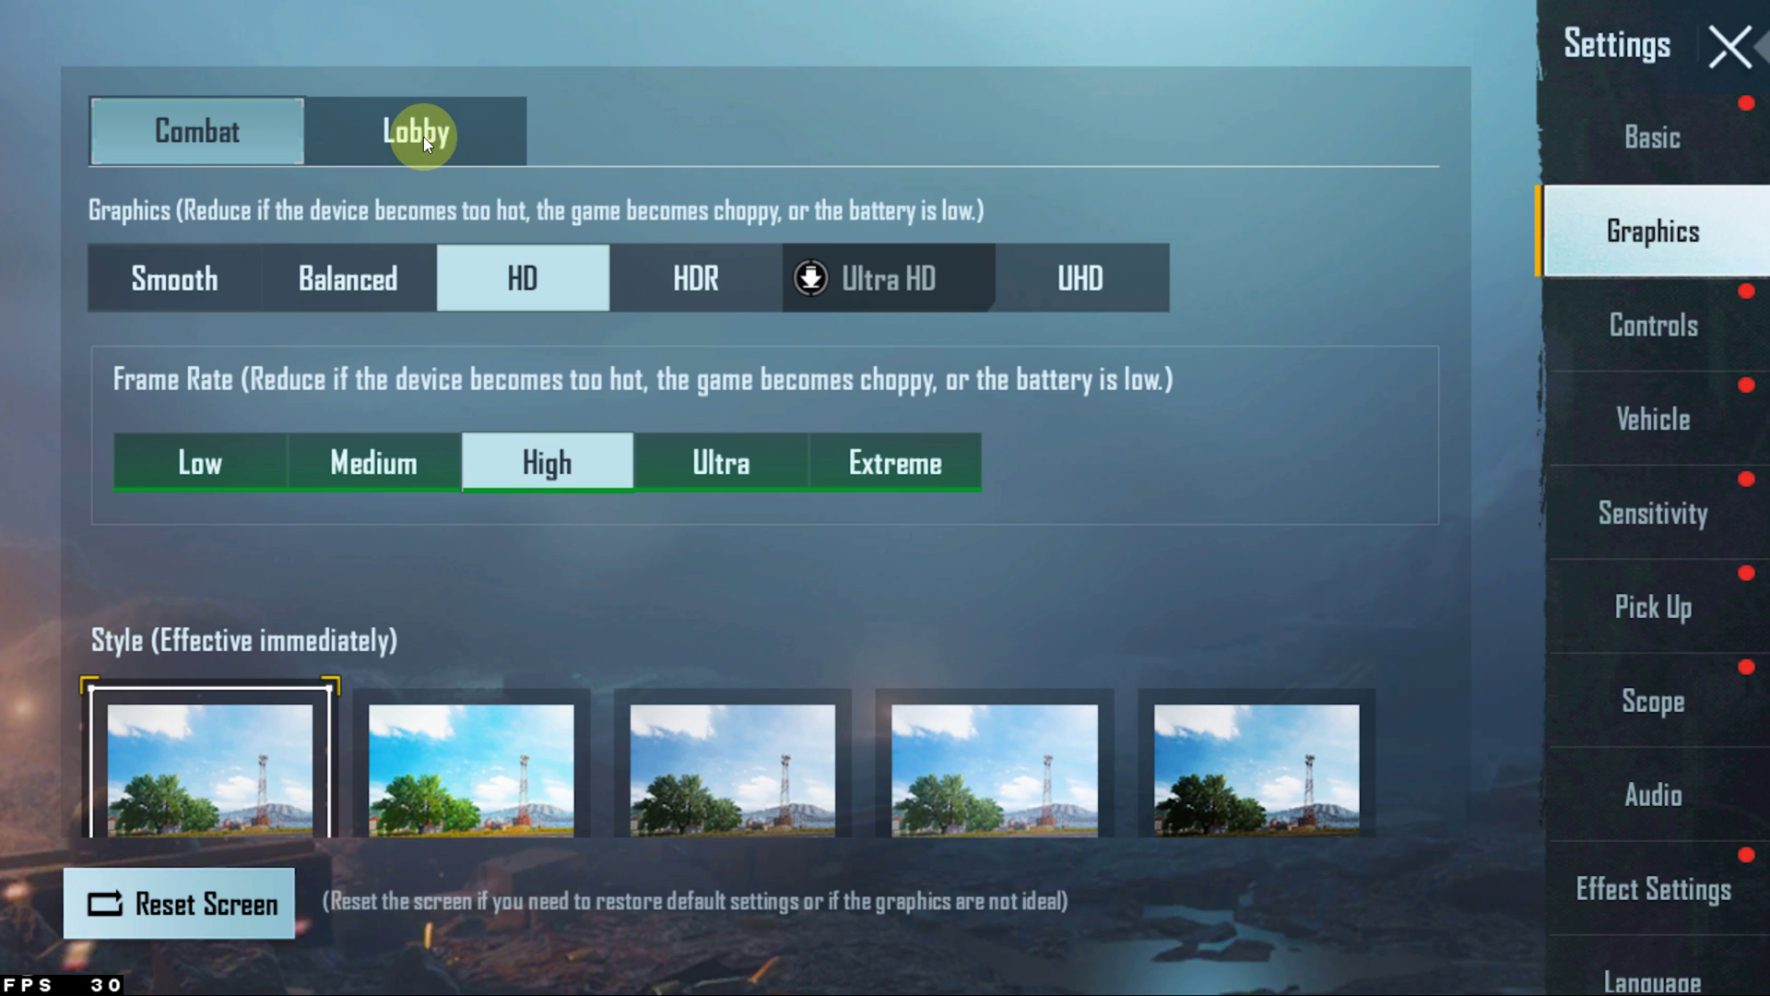
click(475, 134)
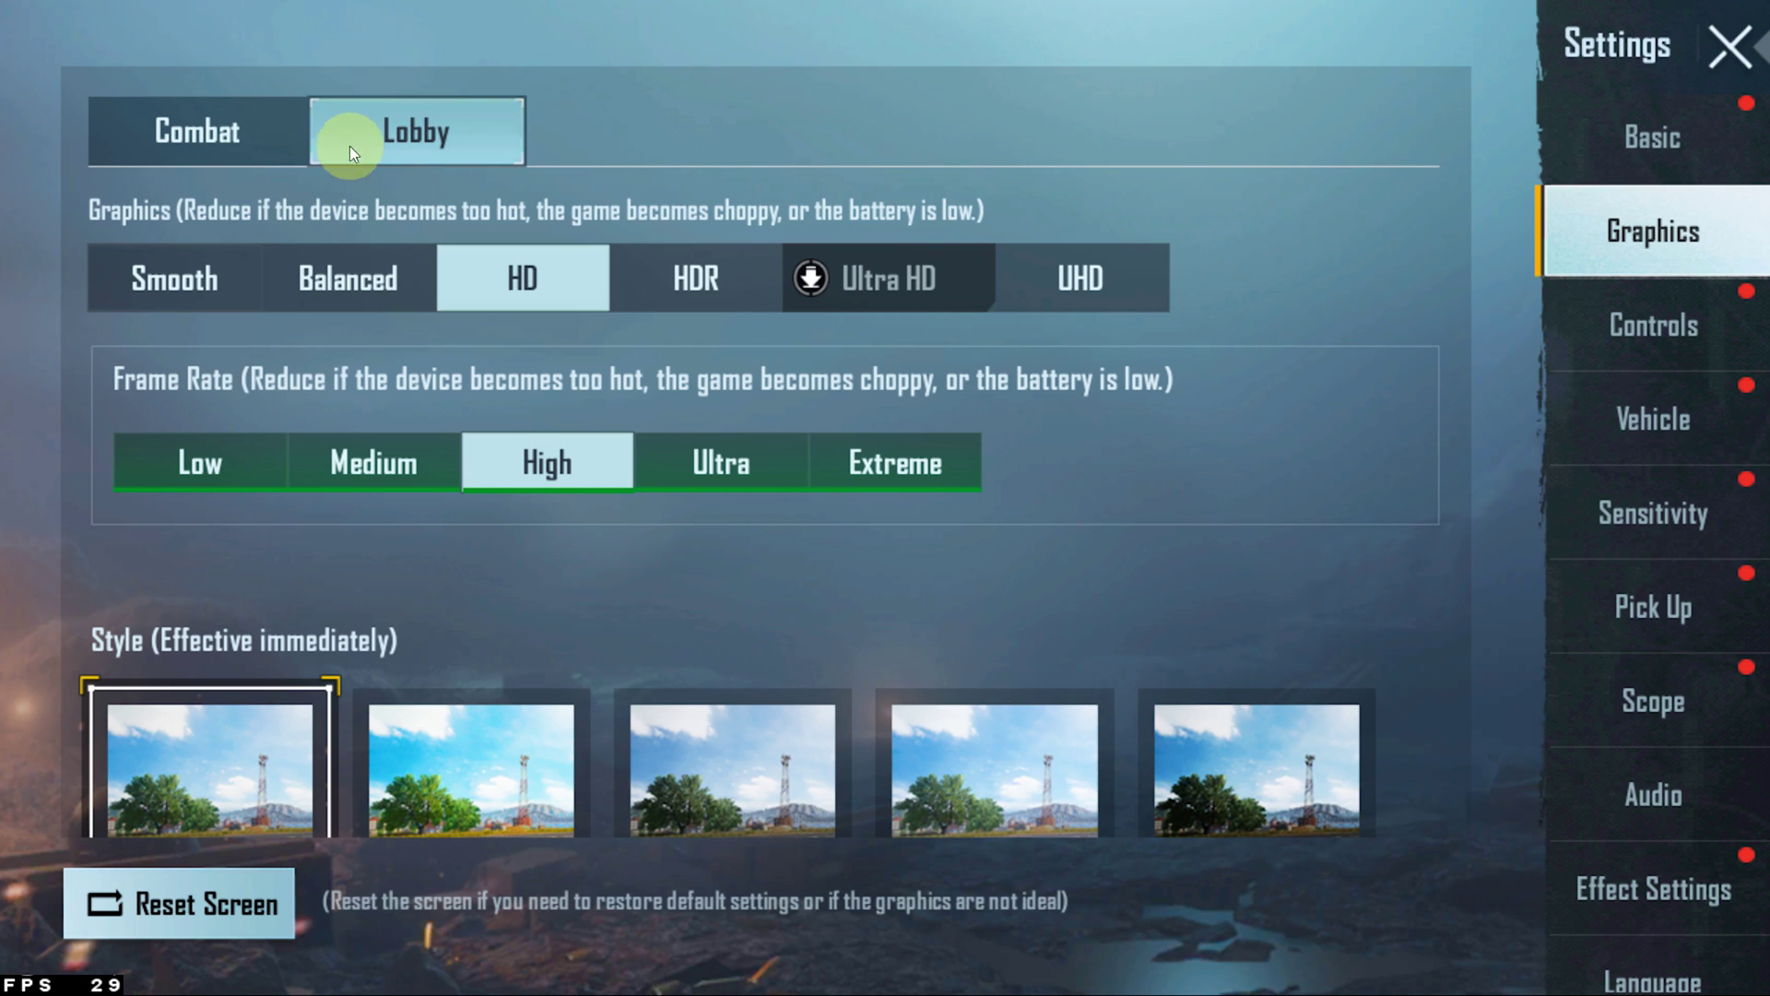
click(199, 136)
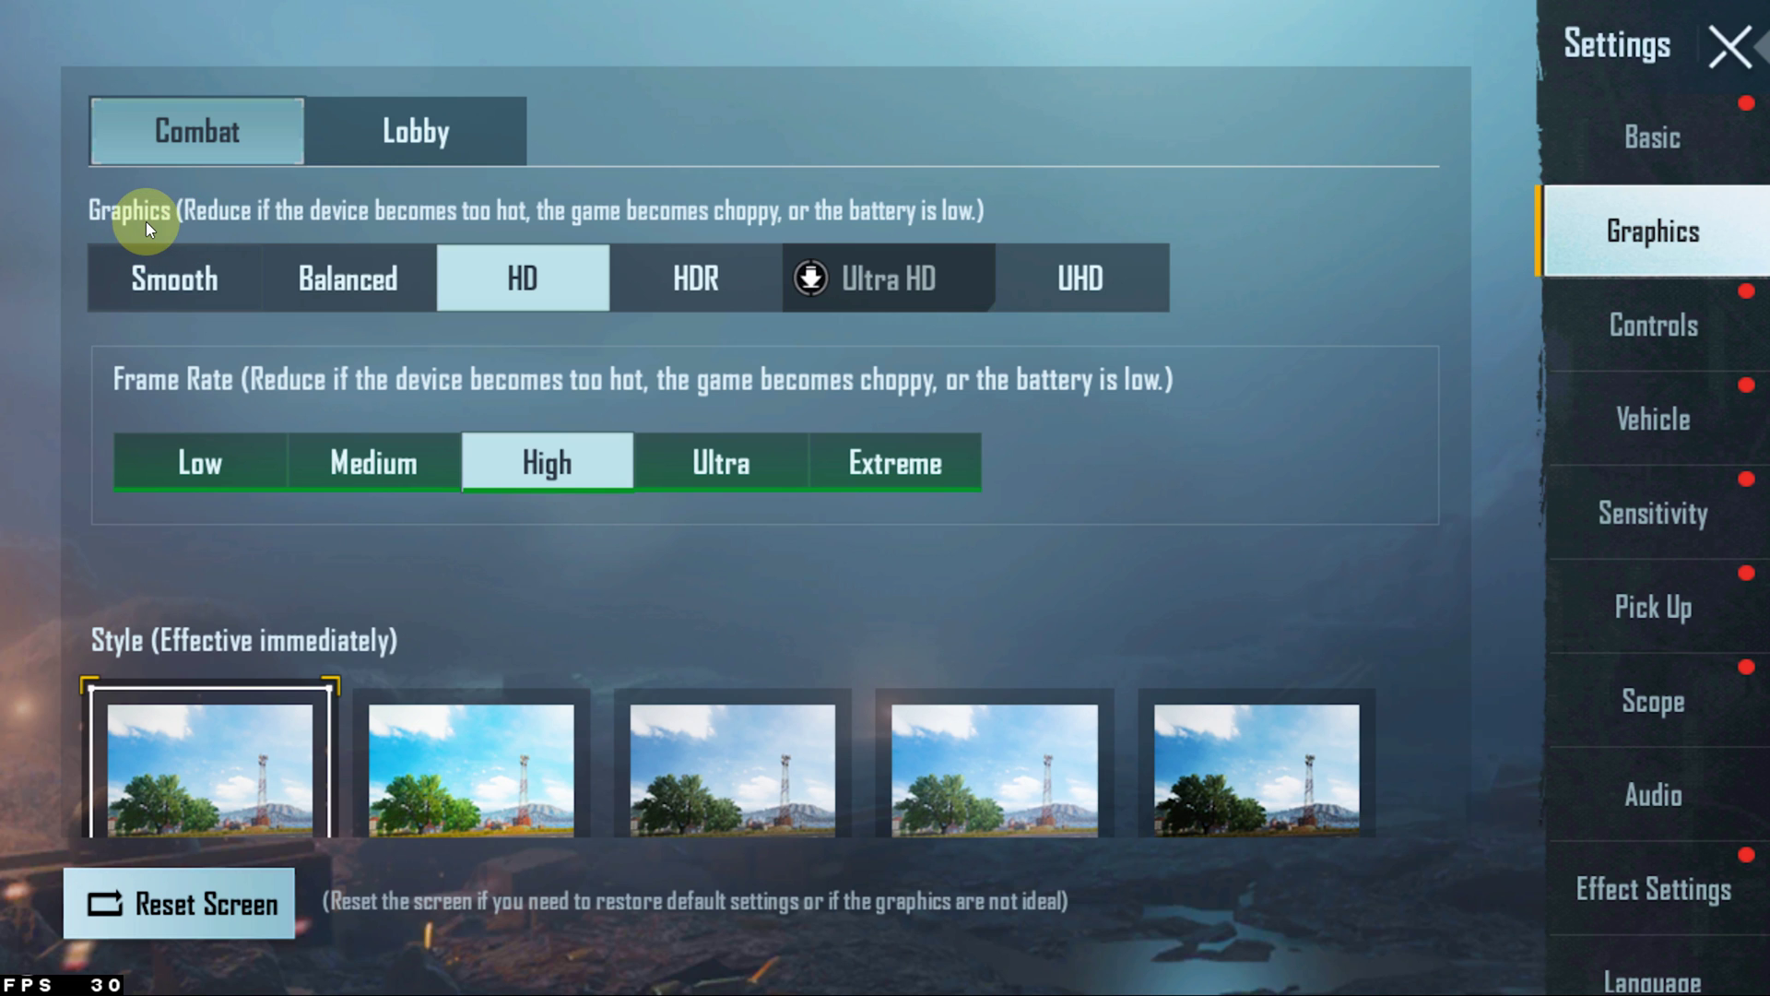
click(367, 289)
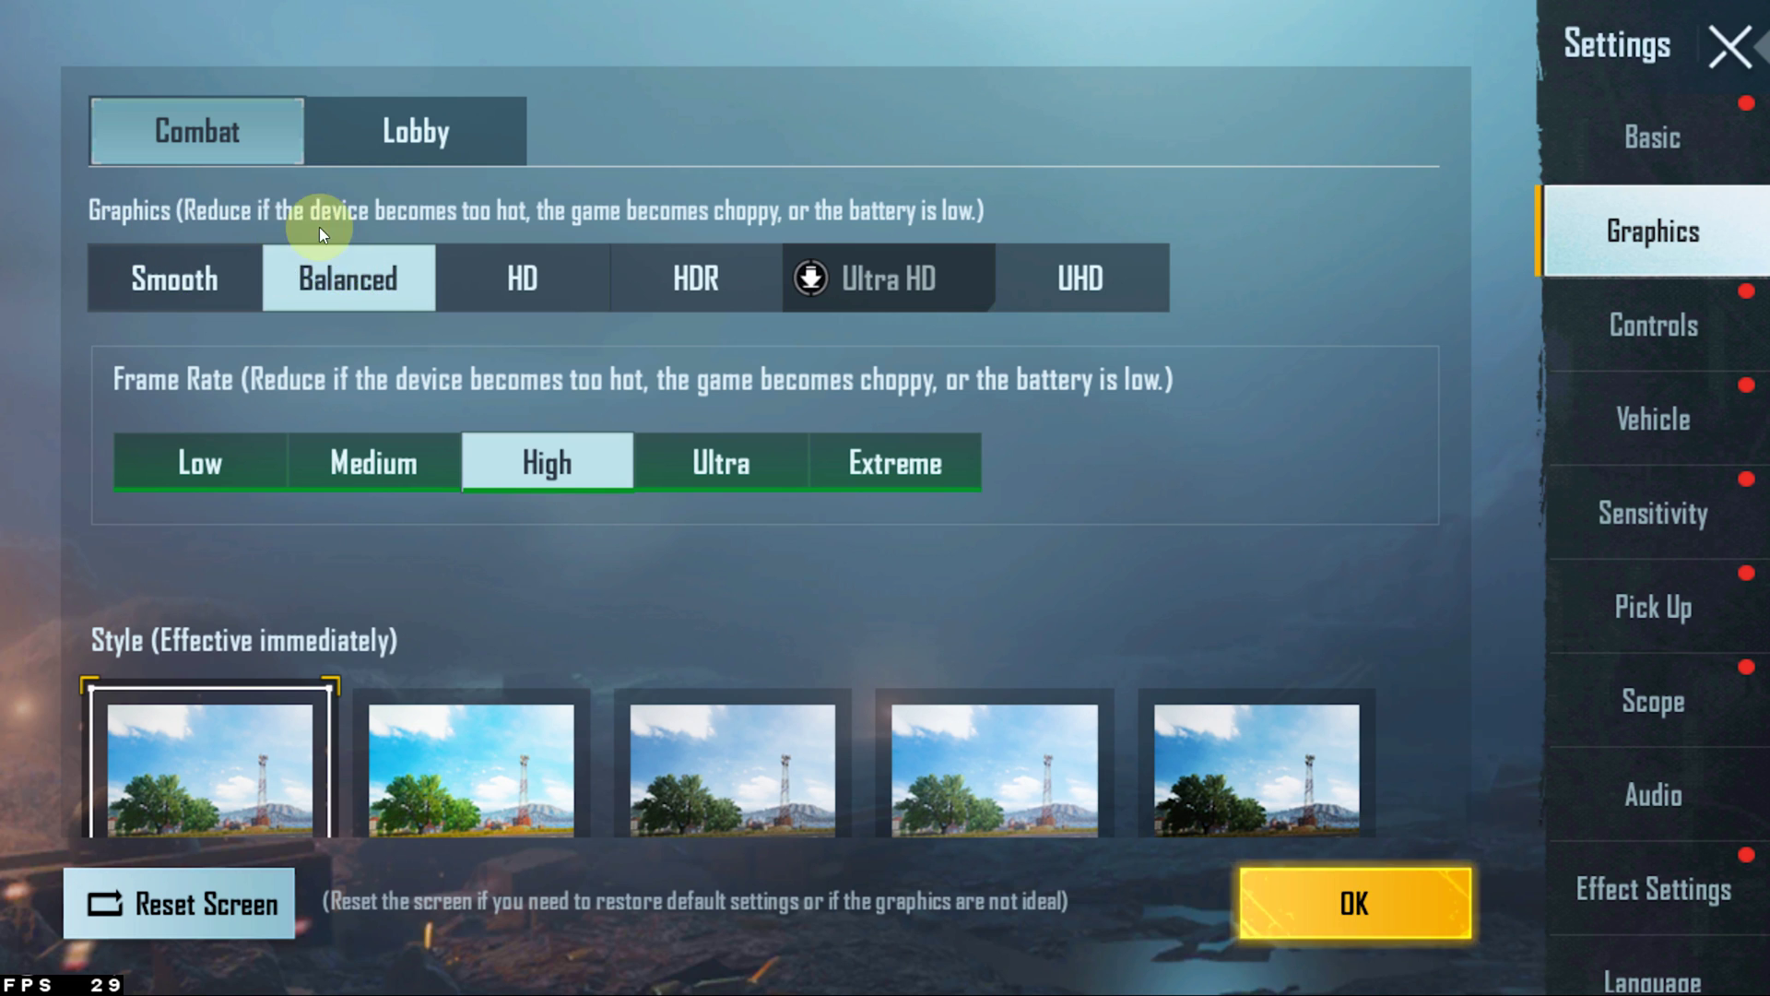
click(390, 463)
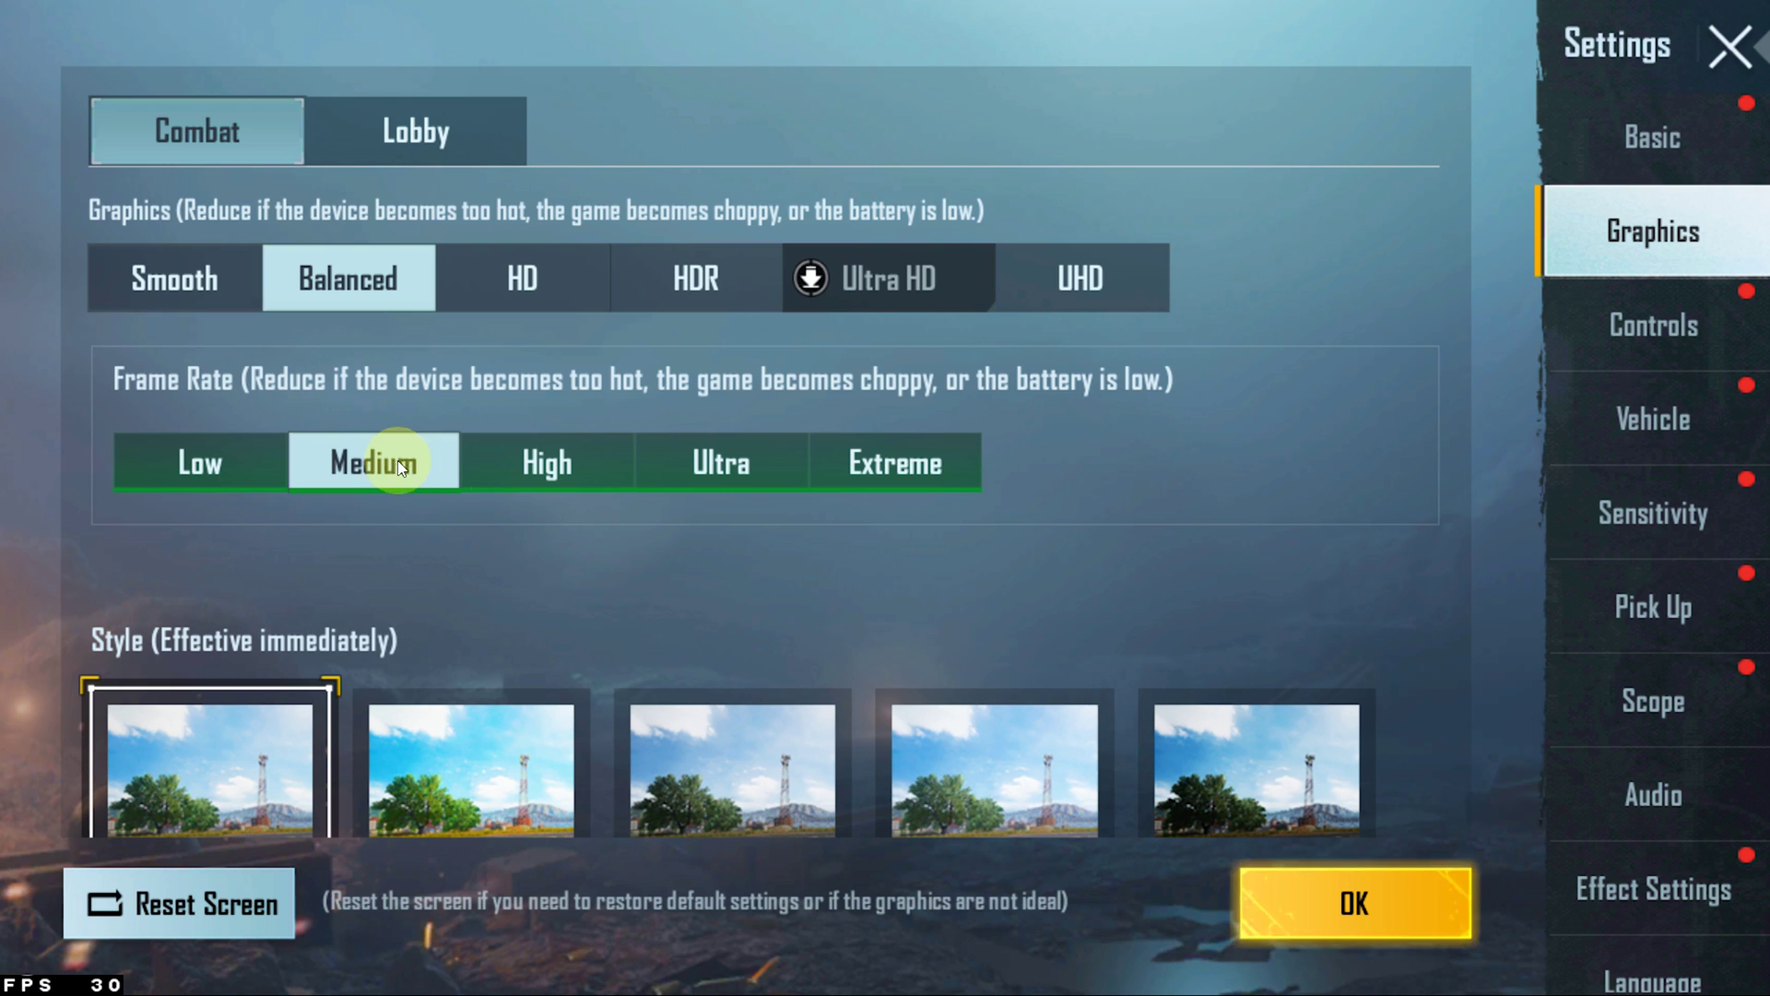
drag(556, 527, 641, 95)
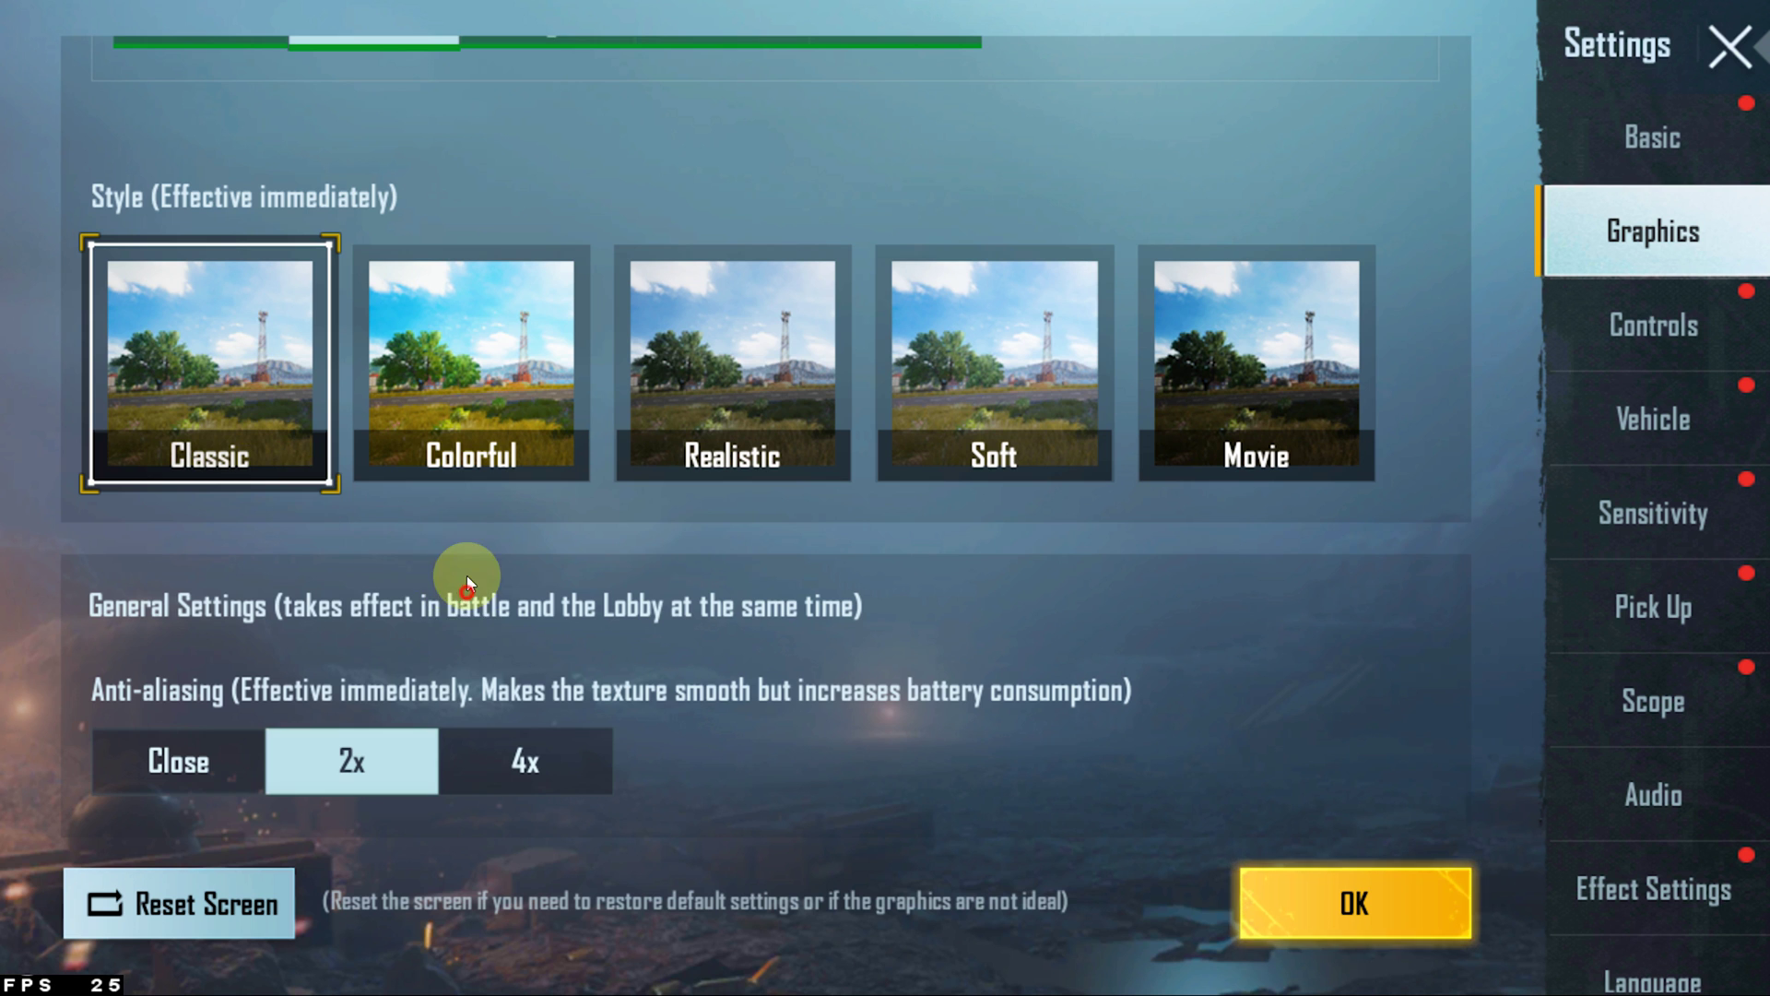
Turn anti-aliasing off, disable shadows, and raise brightness to 110%.
drag(466, 576, 490, 136)
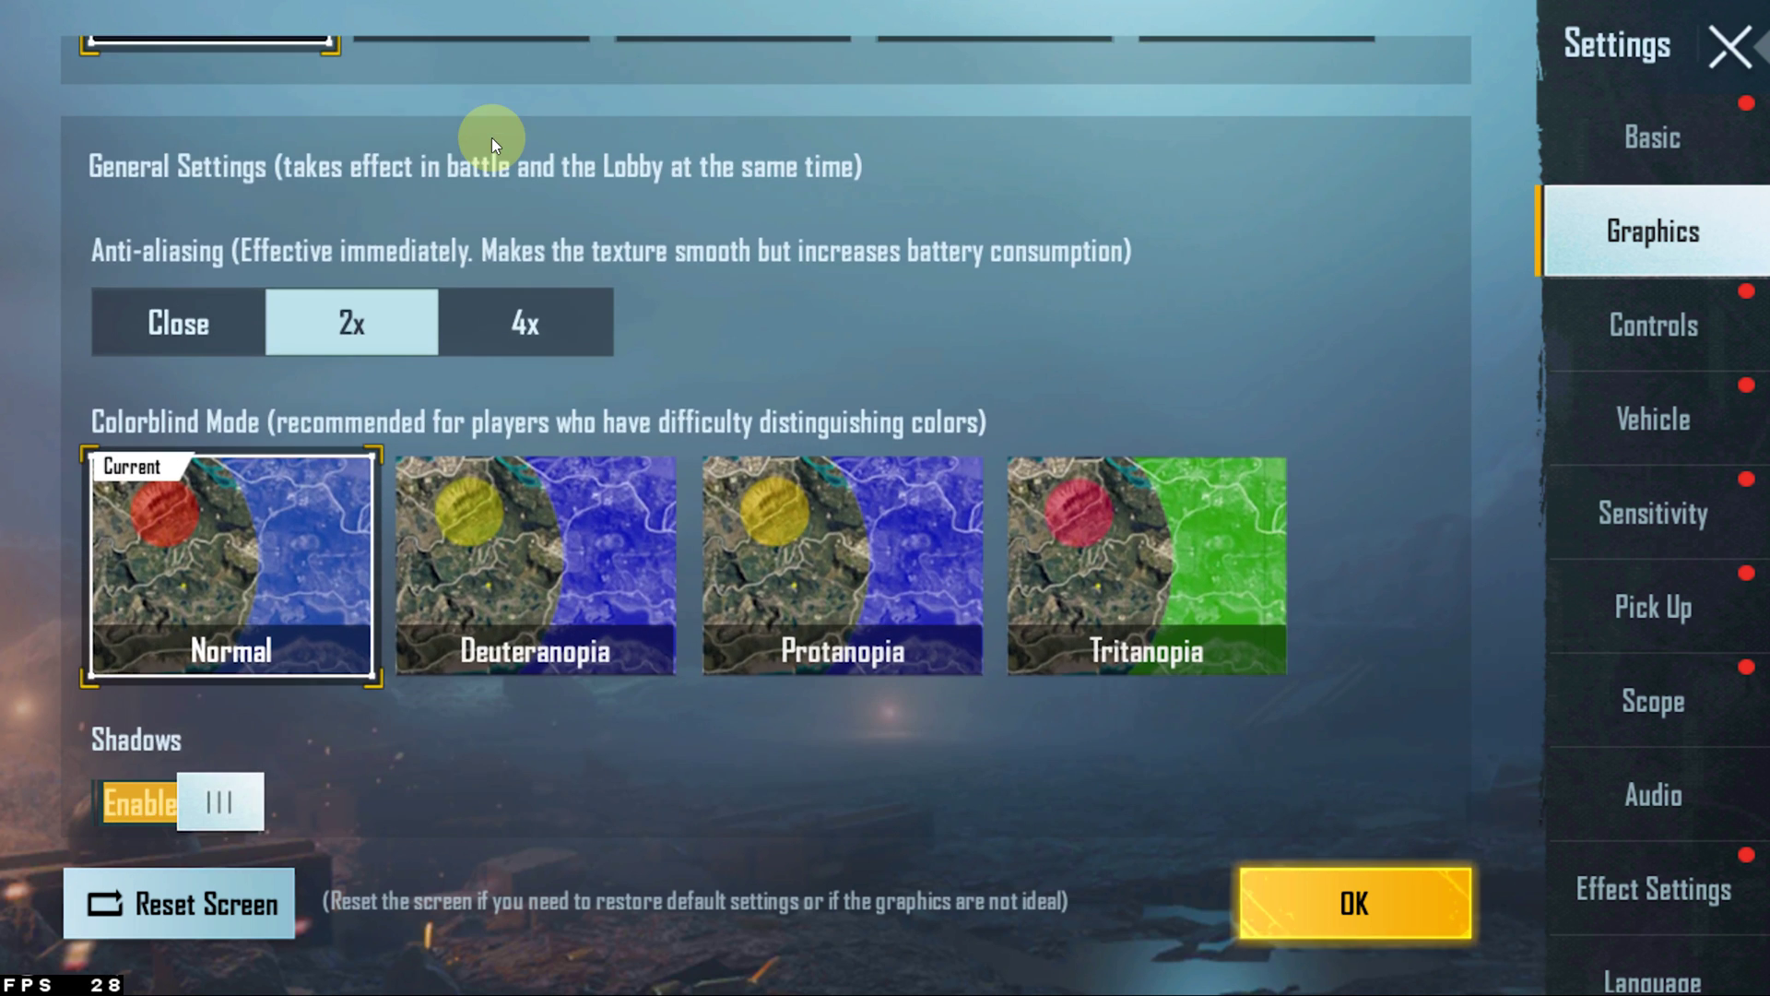
click(185, 329)
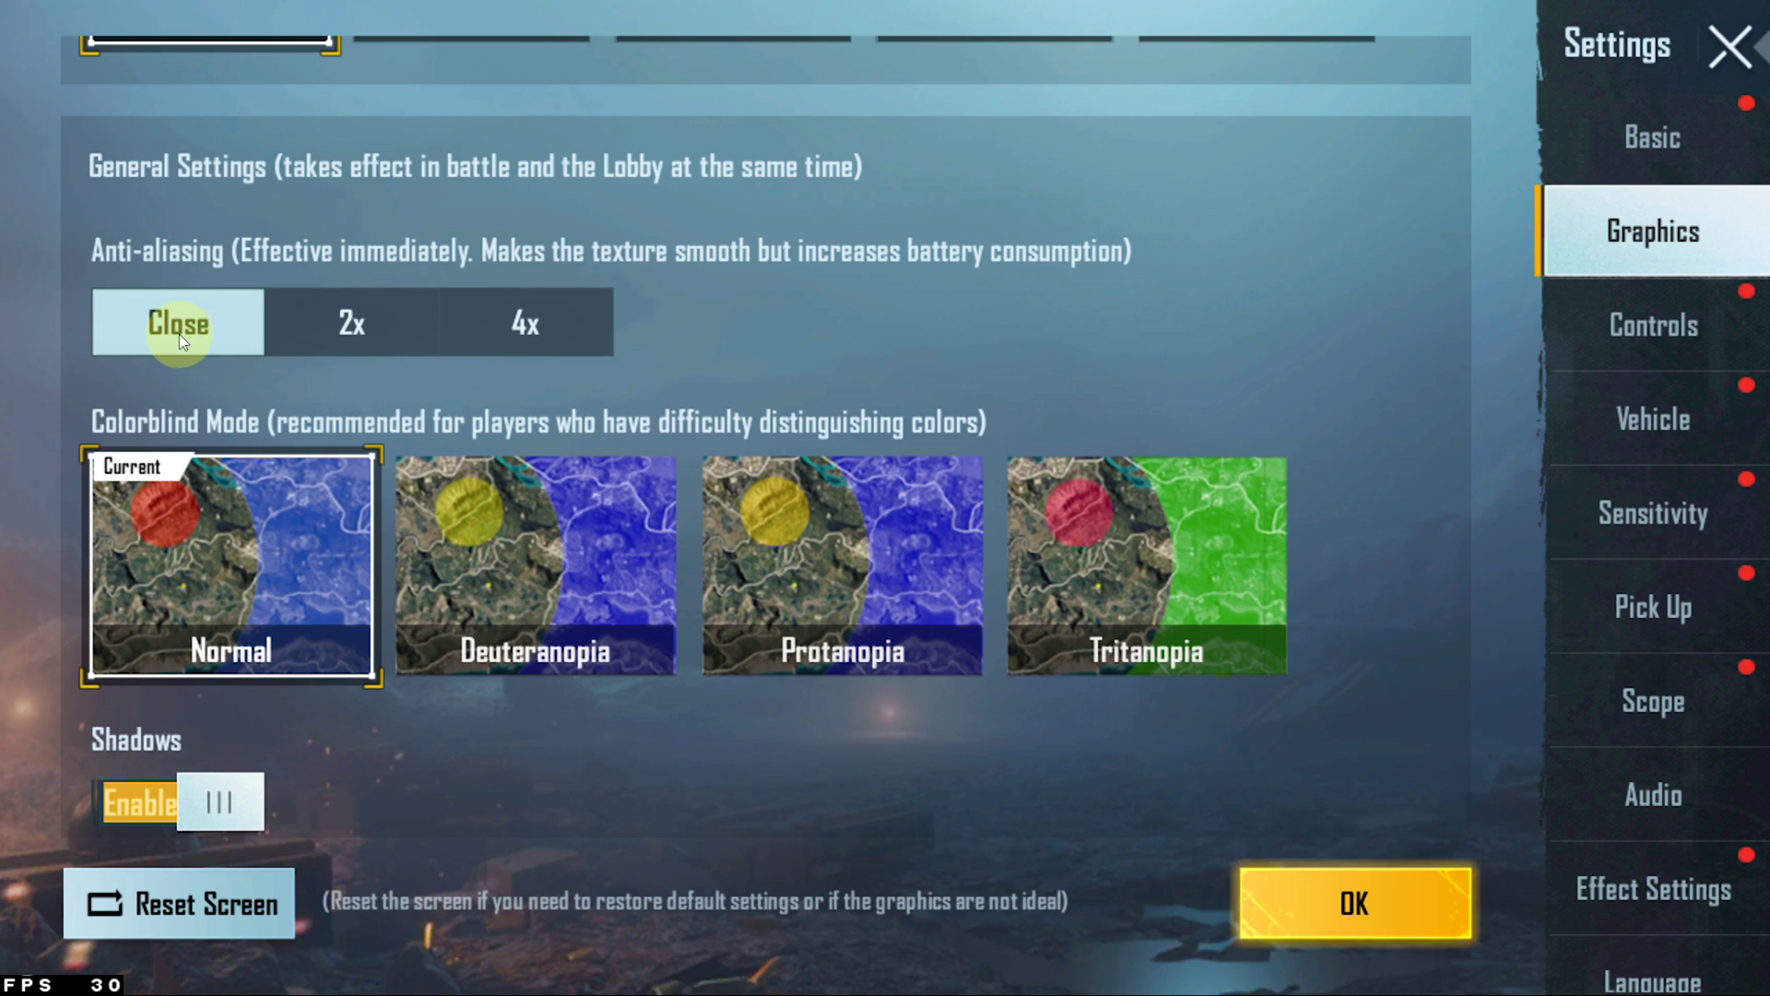
mouse_move(352, 324)
mouse_down()
mouse_move(363, 263)
mouse_move(332, 202)
mouse_up()
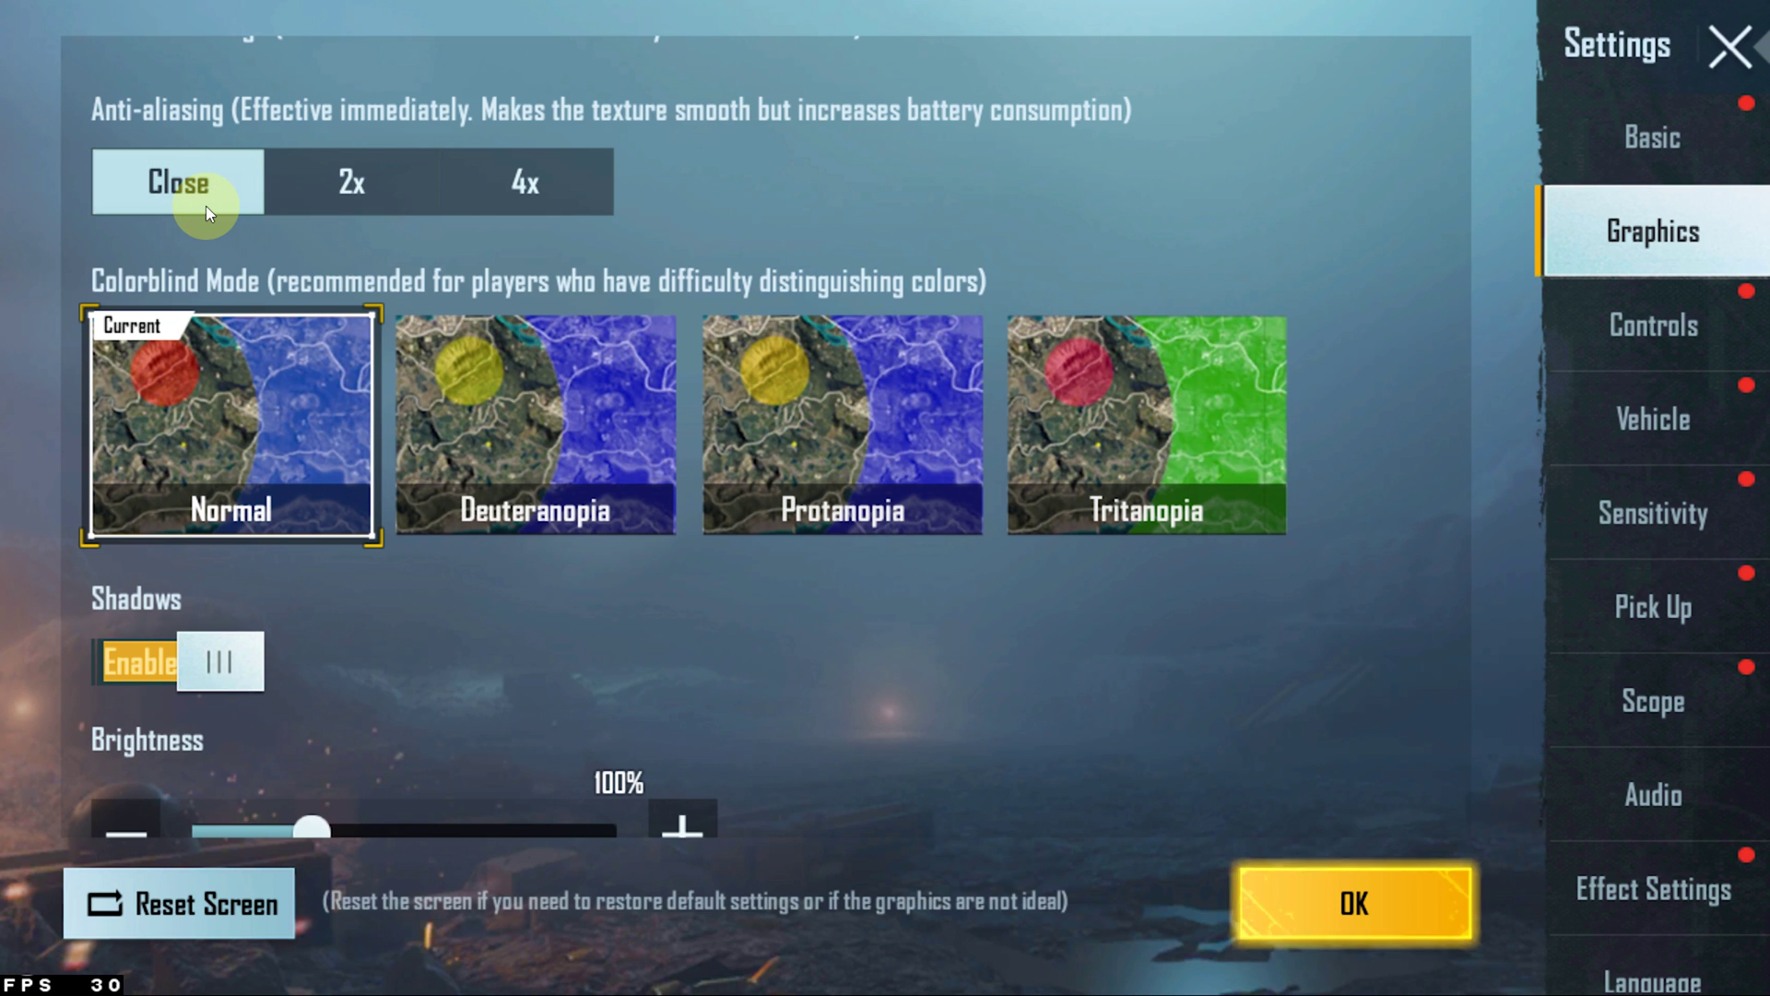
click(203, 303)
drag(400, 540, 466, 71)
click(158, 171)
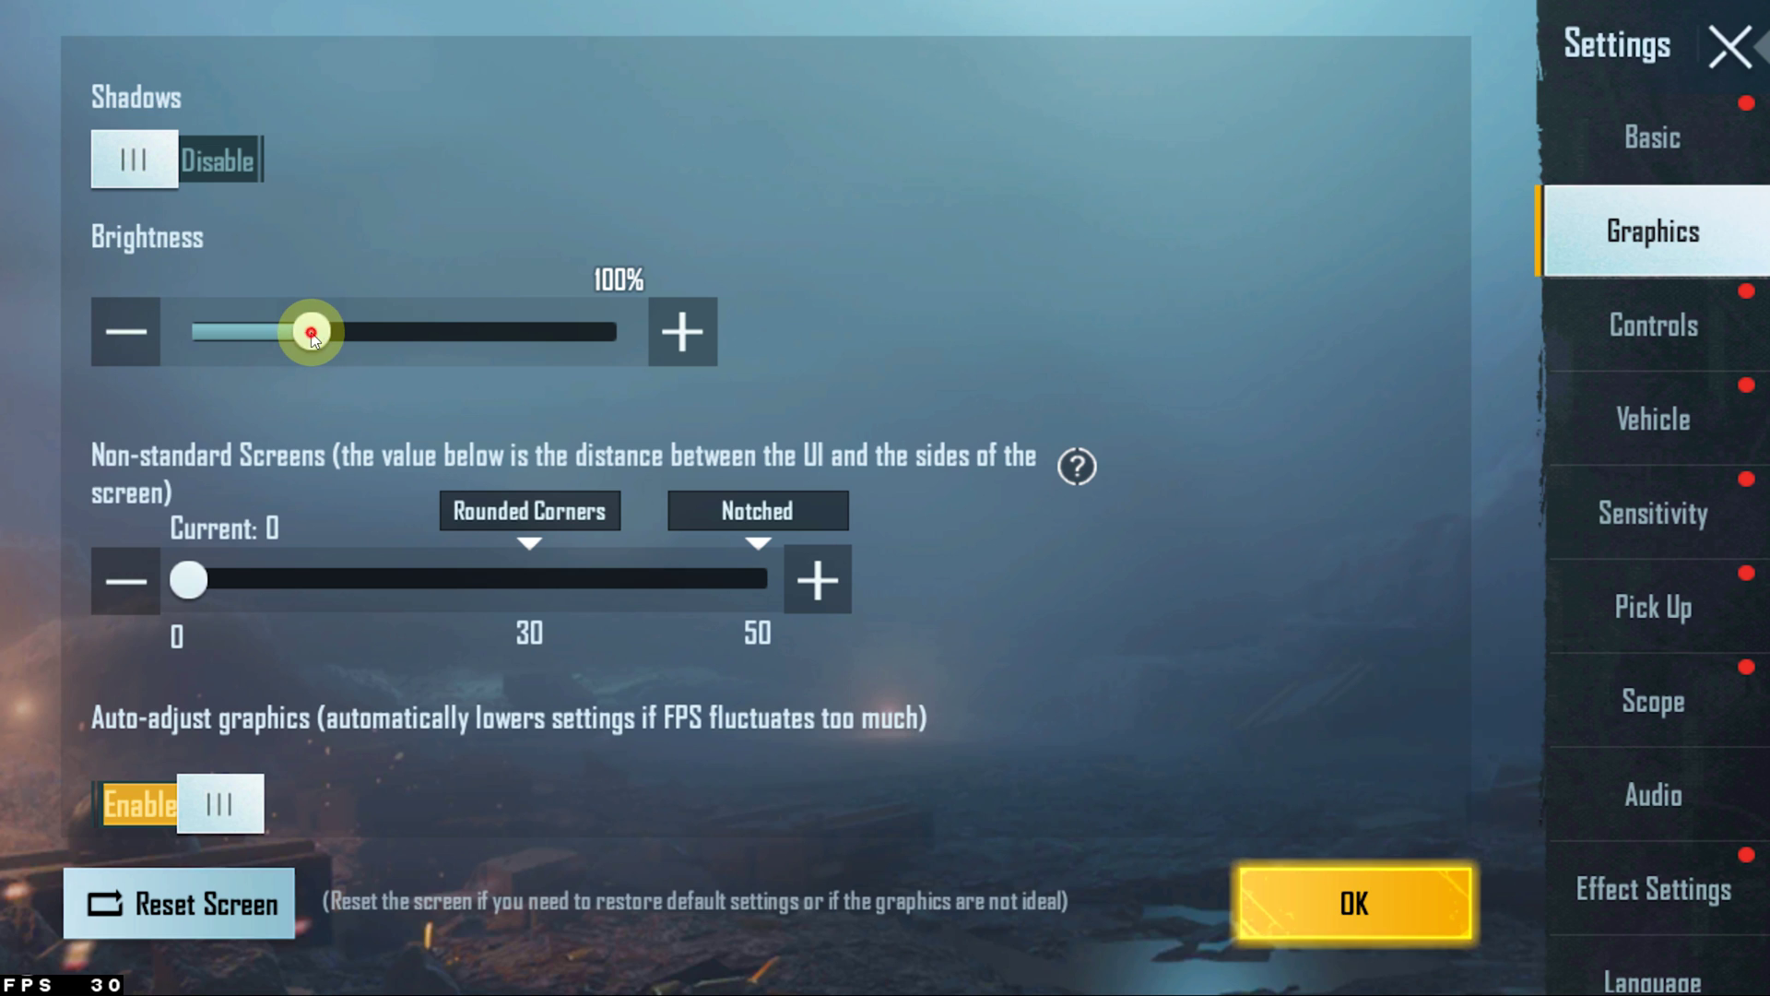
drag(310, 330, 379, 330)
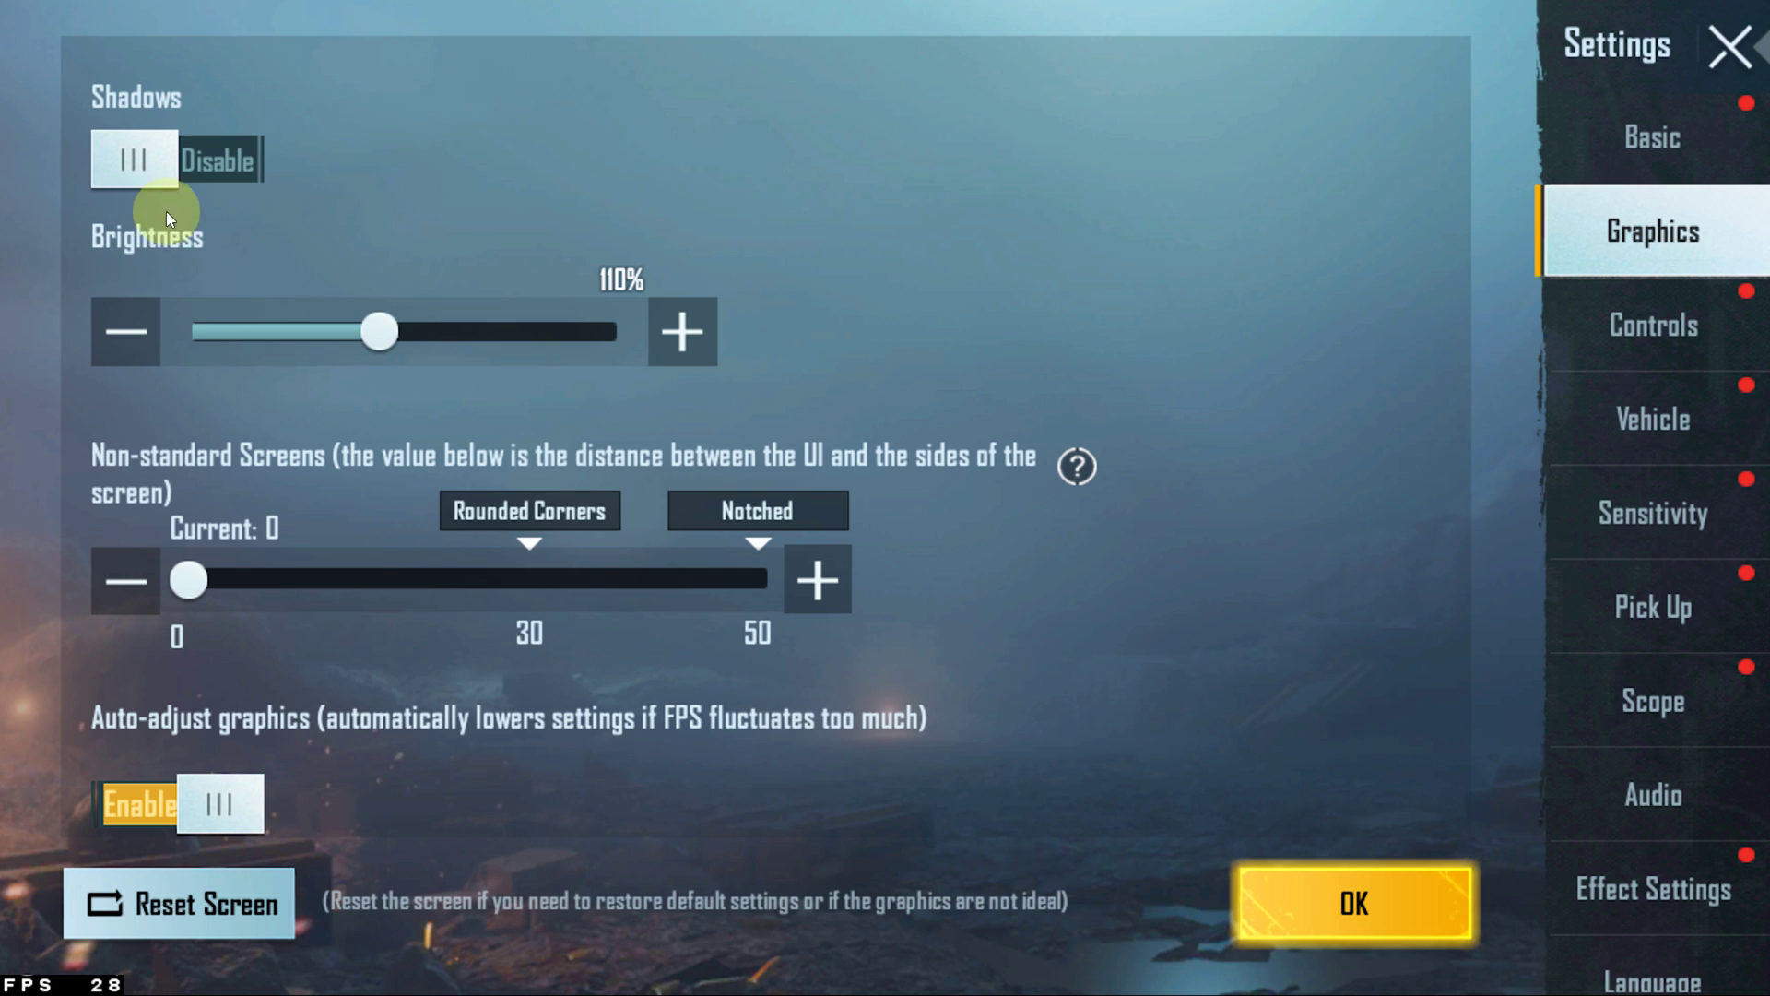
drag(258, 409, 300, 245)
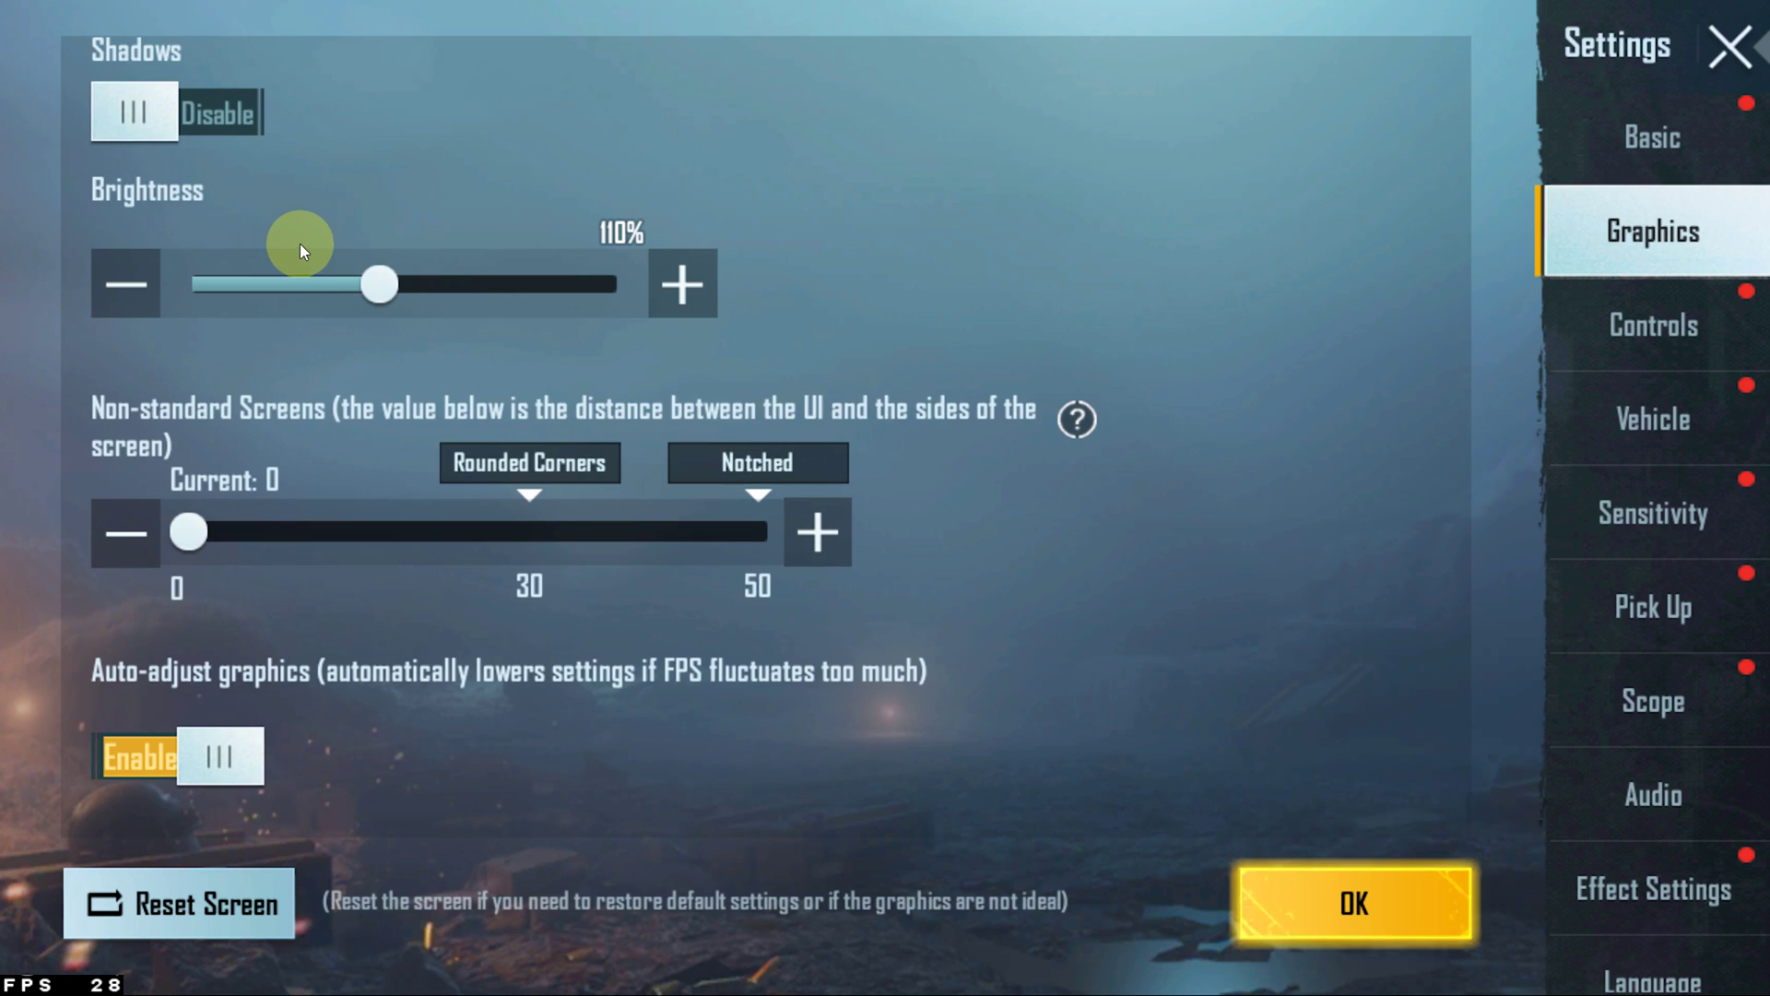
Apply the new graphics settings, dismiss the notice, and close Settings.
click(1347, 899)
click(1246, 697)
click(1725, 53)
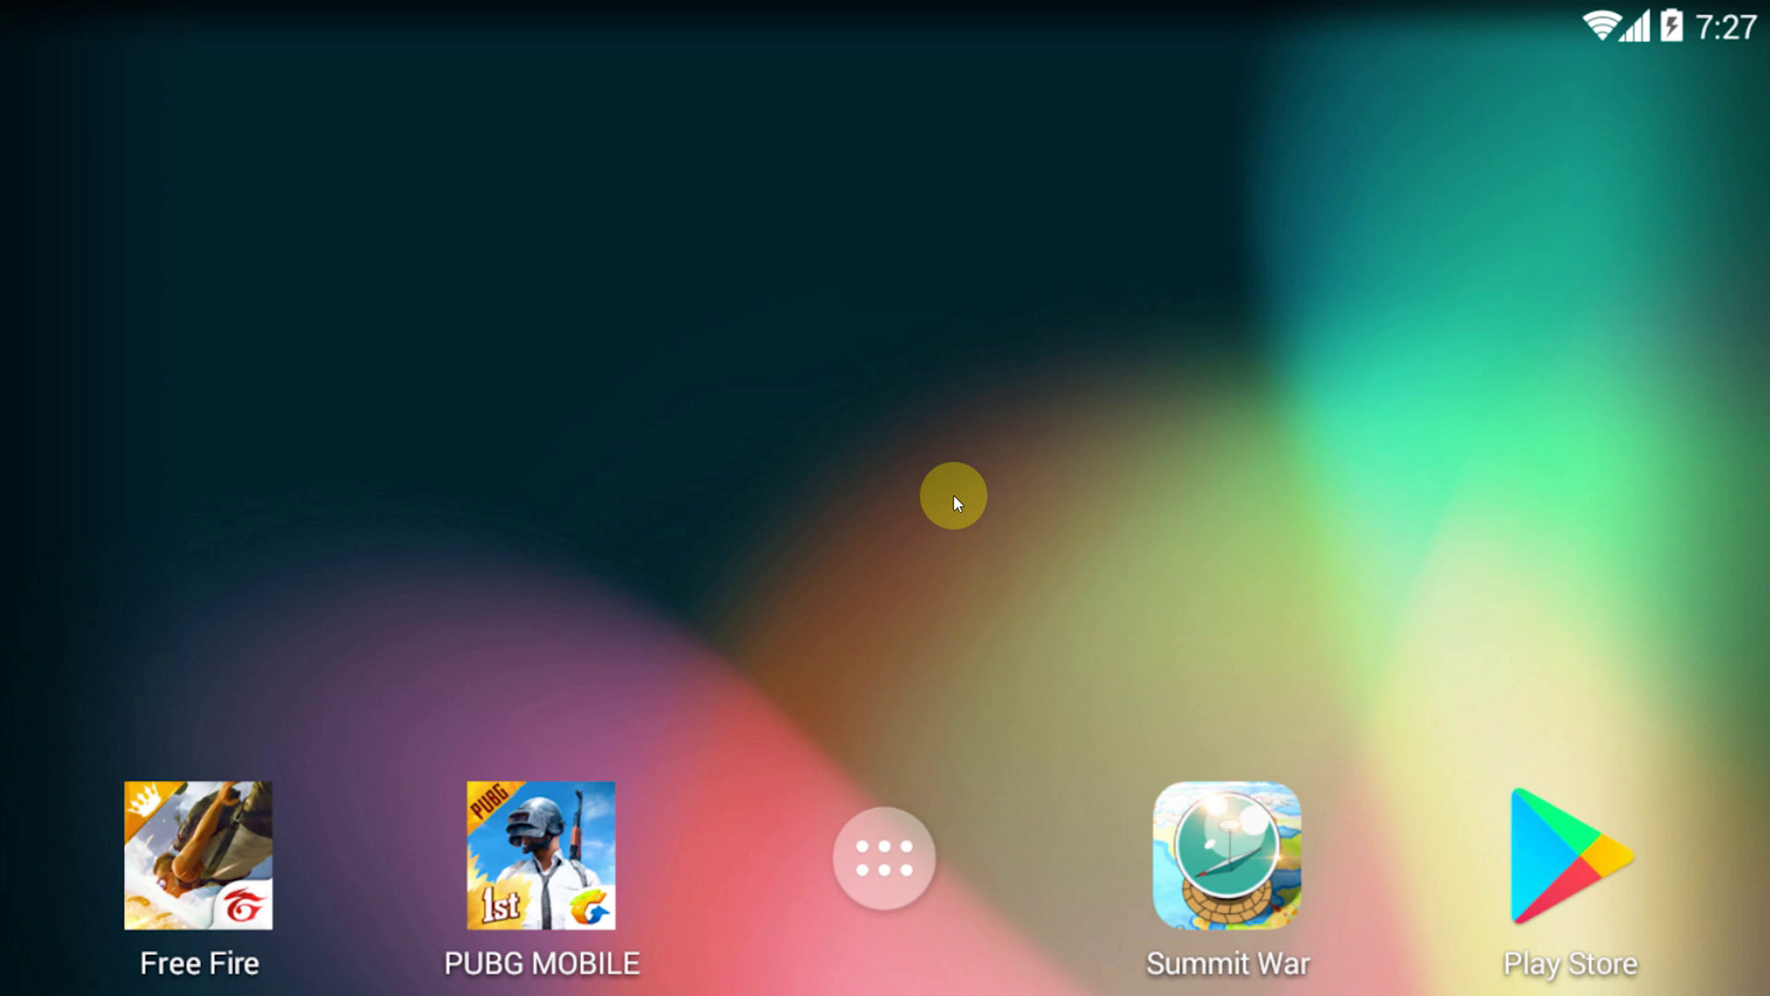
Window the emulator, open its Settings, and keep Android on Auto after trying 4.4.2.
key(F11)
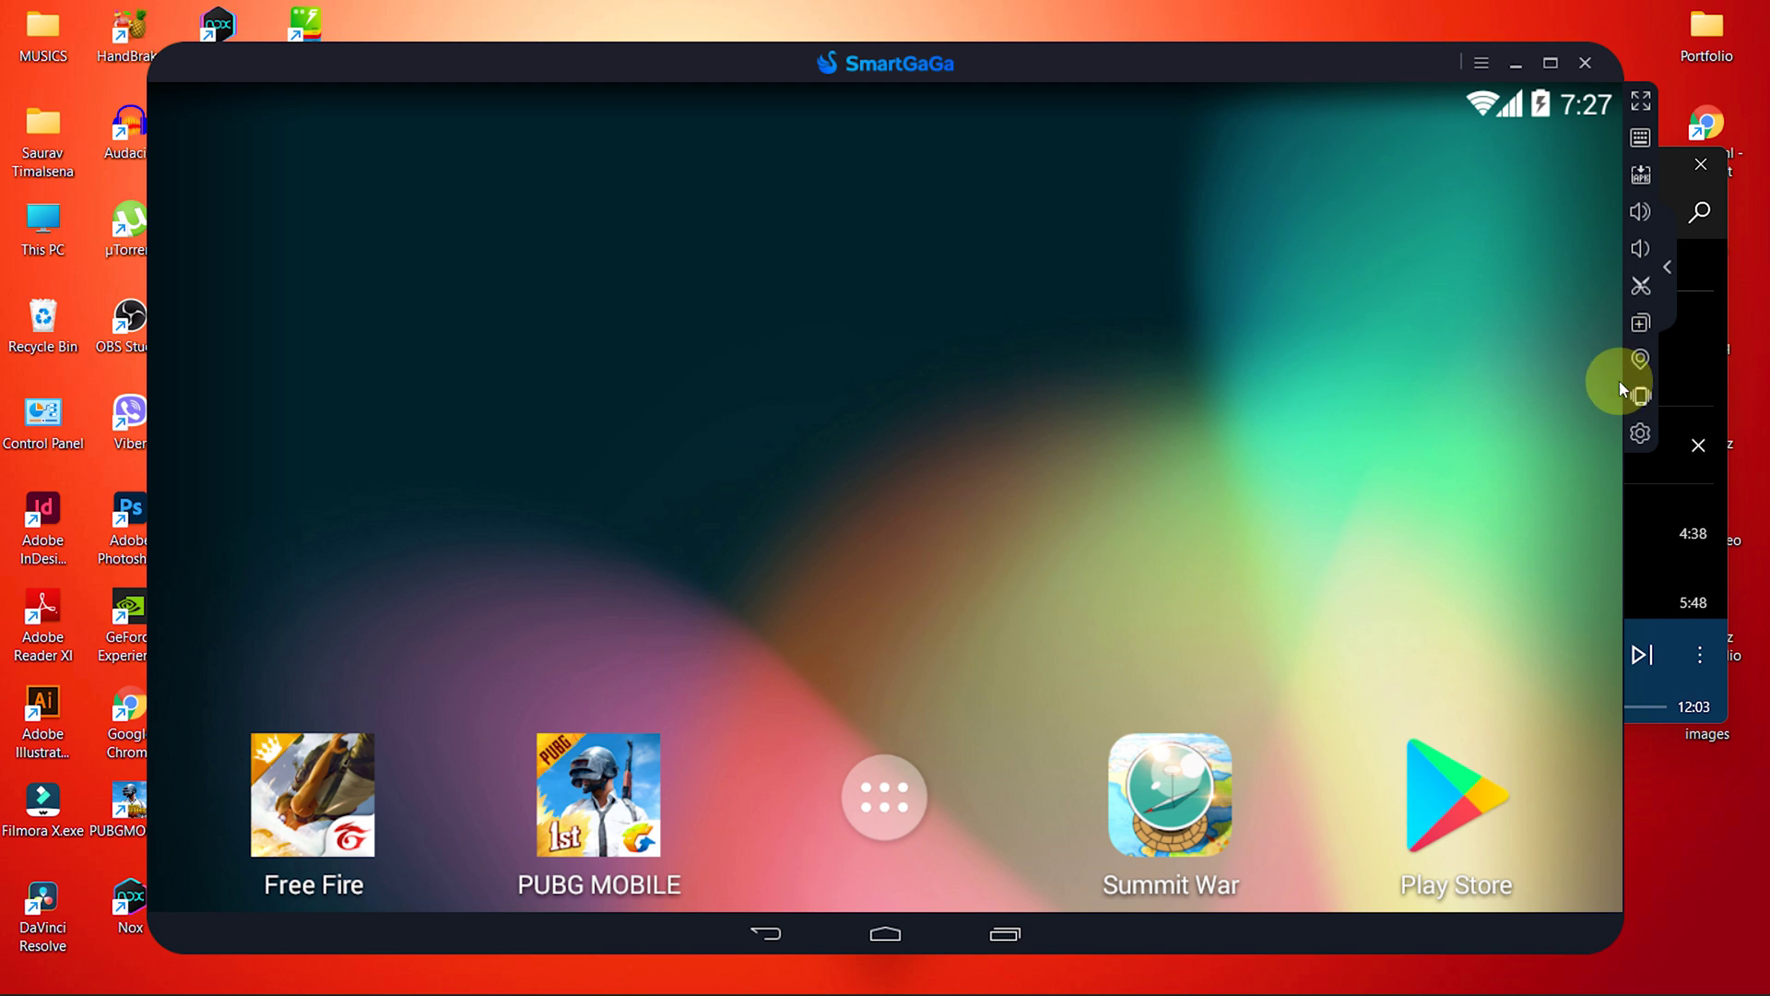
click(1642, 445)
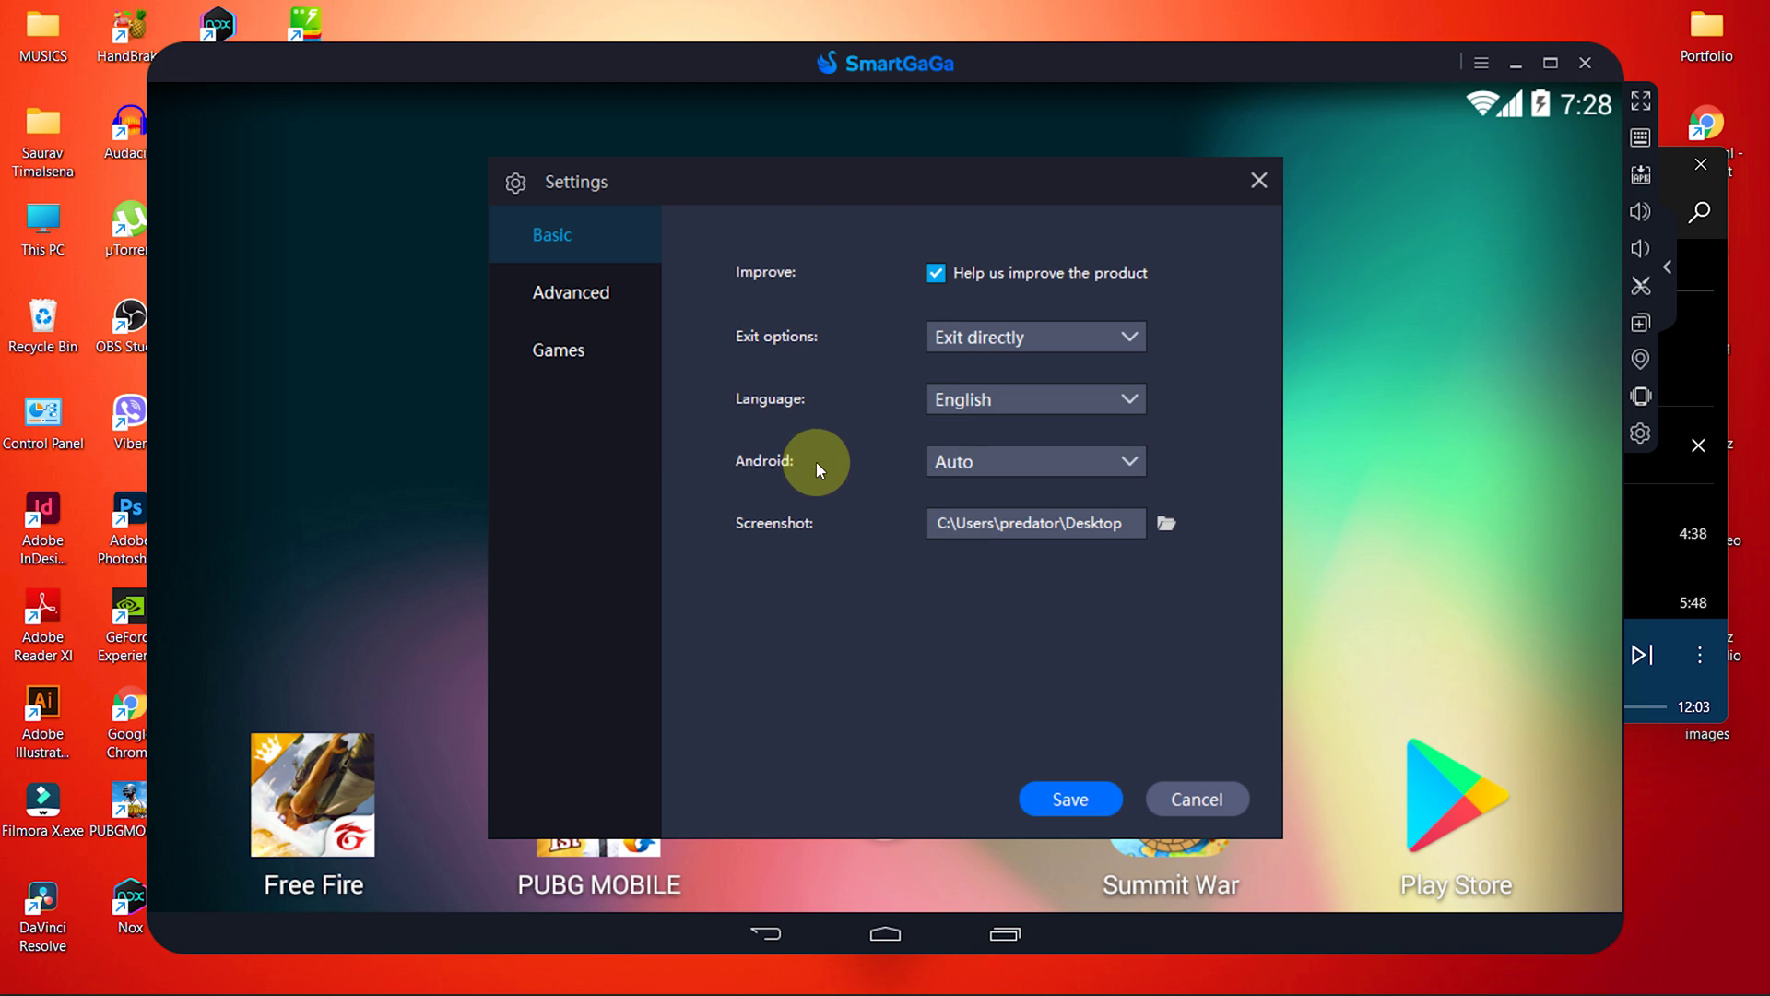
click(959, 461)
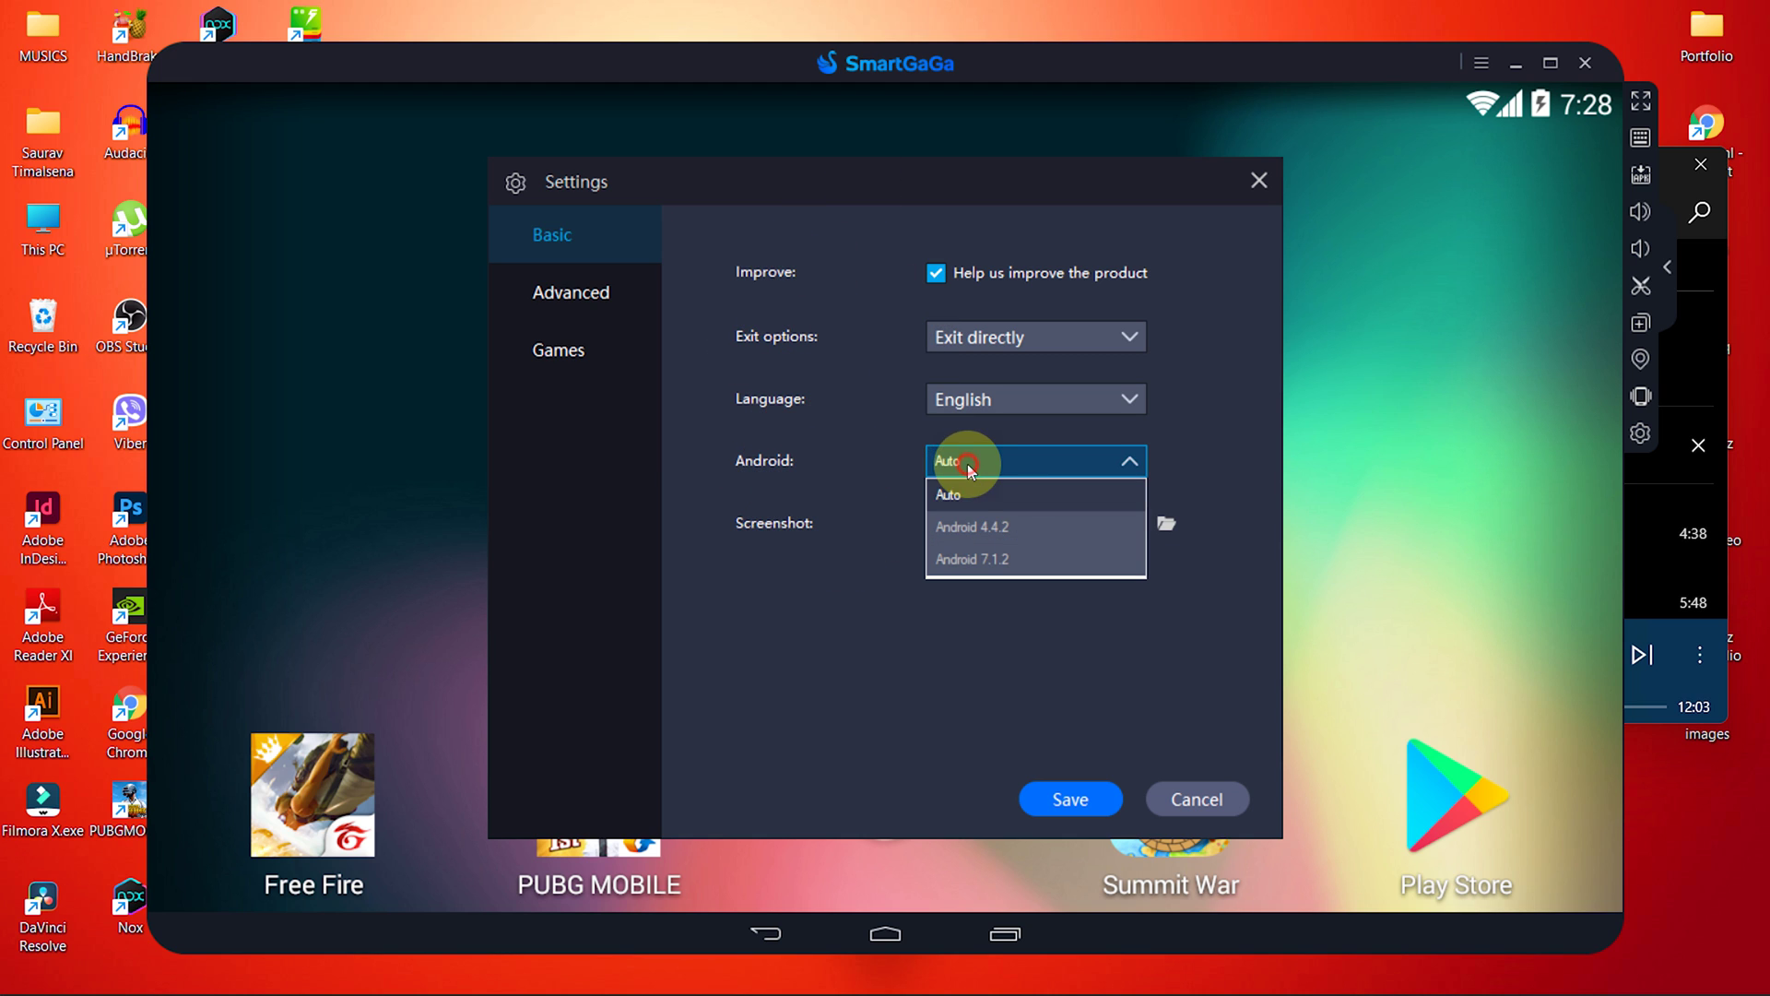
click(983, 530)
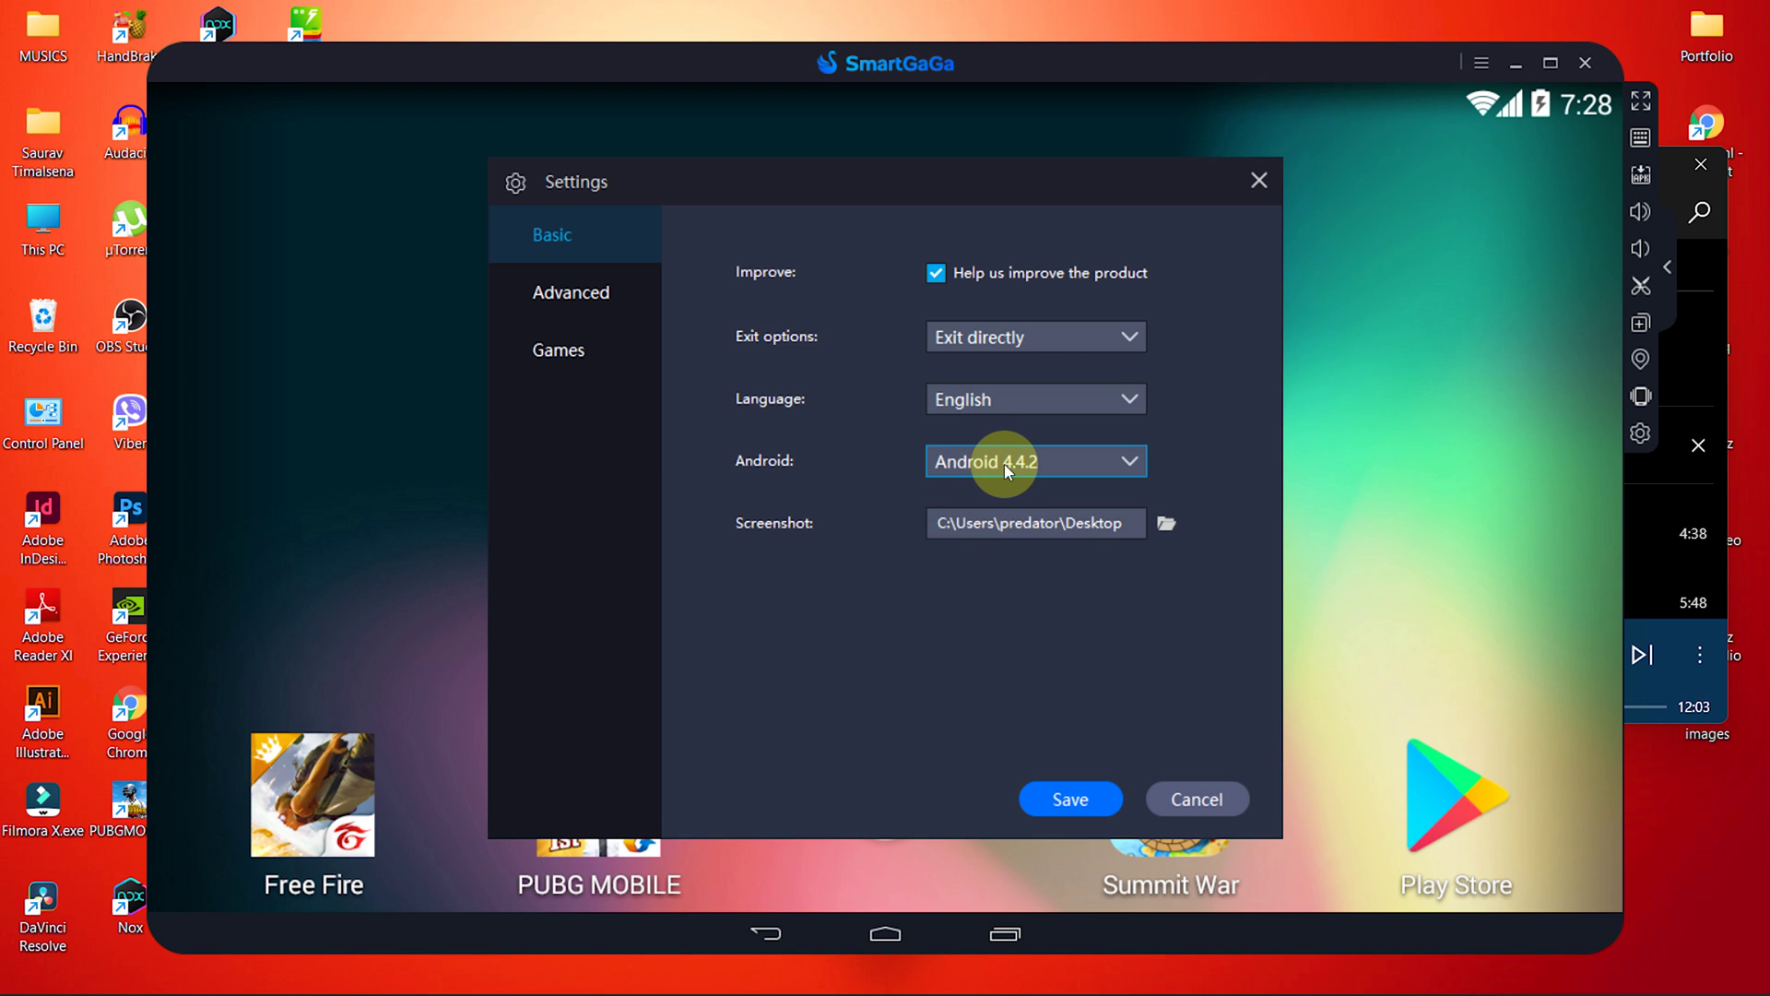
click(1003, 463)
click(969, 498)
click(569, 292)
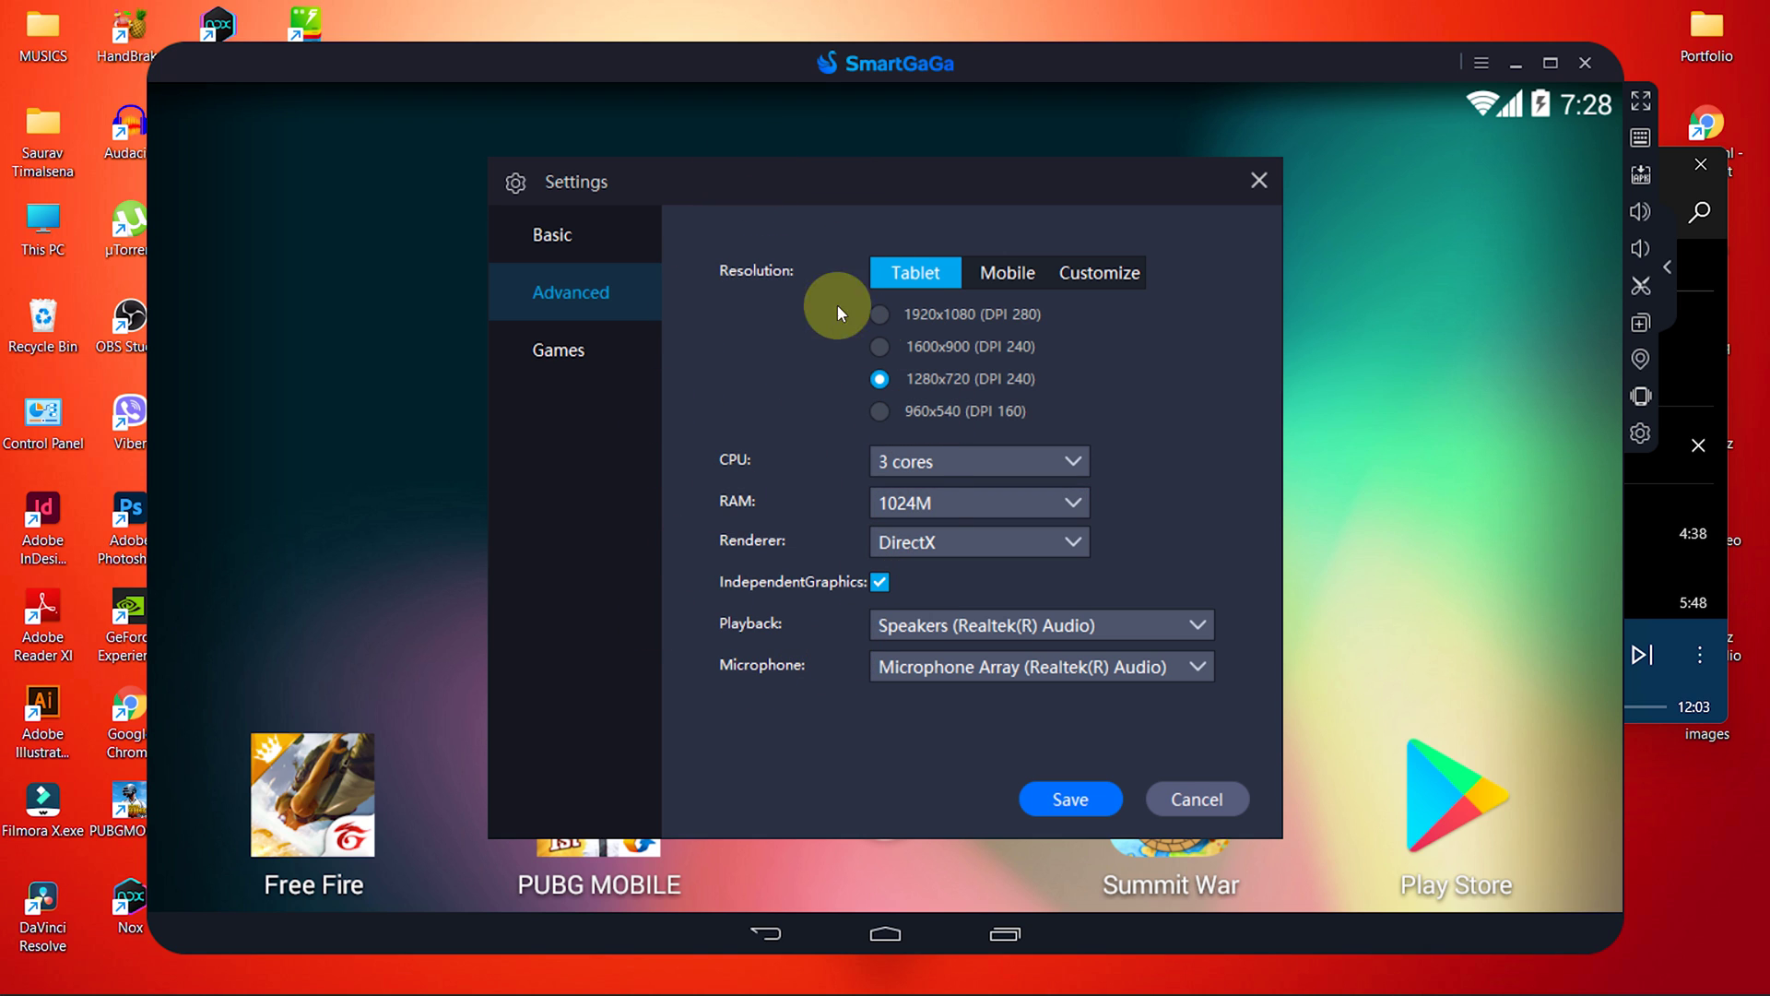
Set resolution to 960x540 (DPI 160), CPU to 4 cores, and RAM to 256M.
click(892, 410)
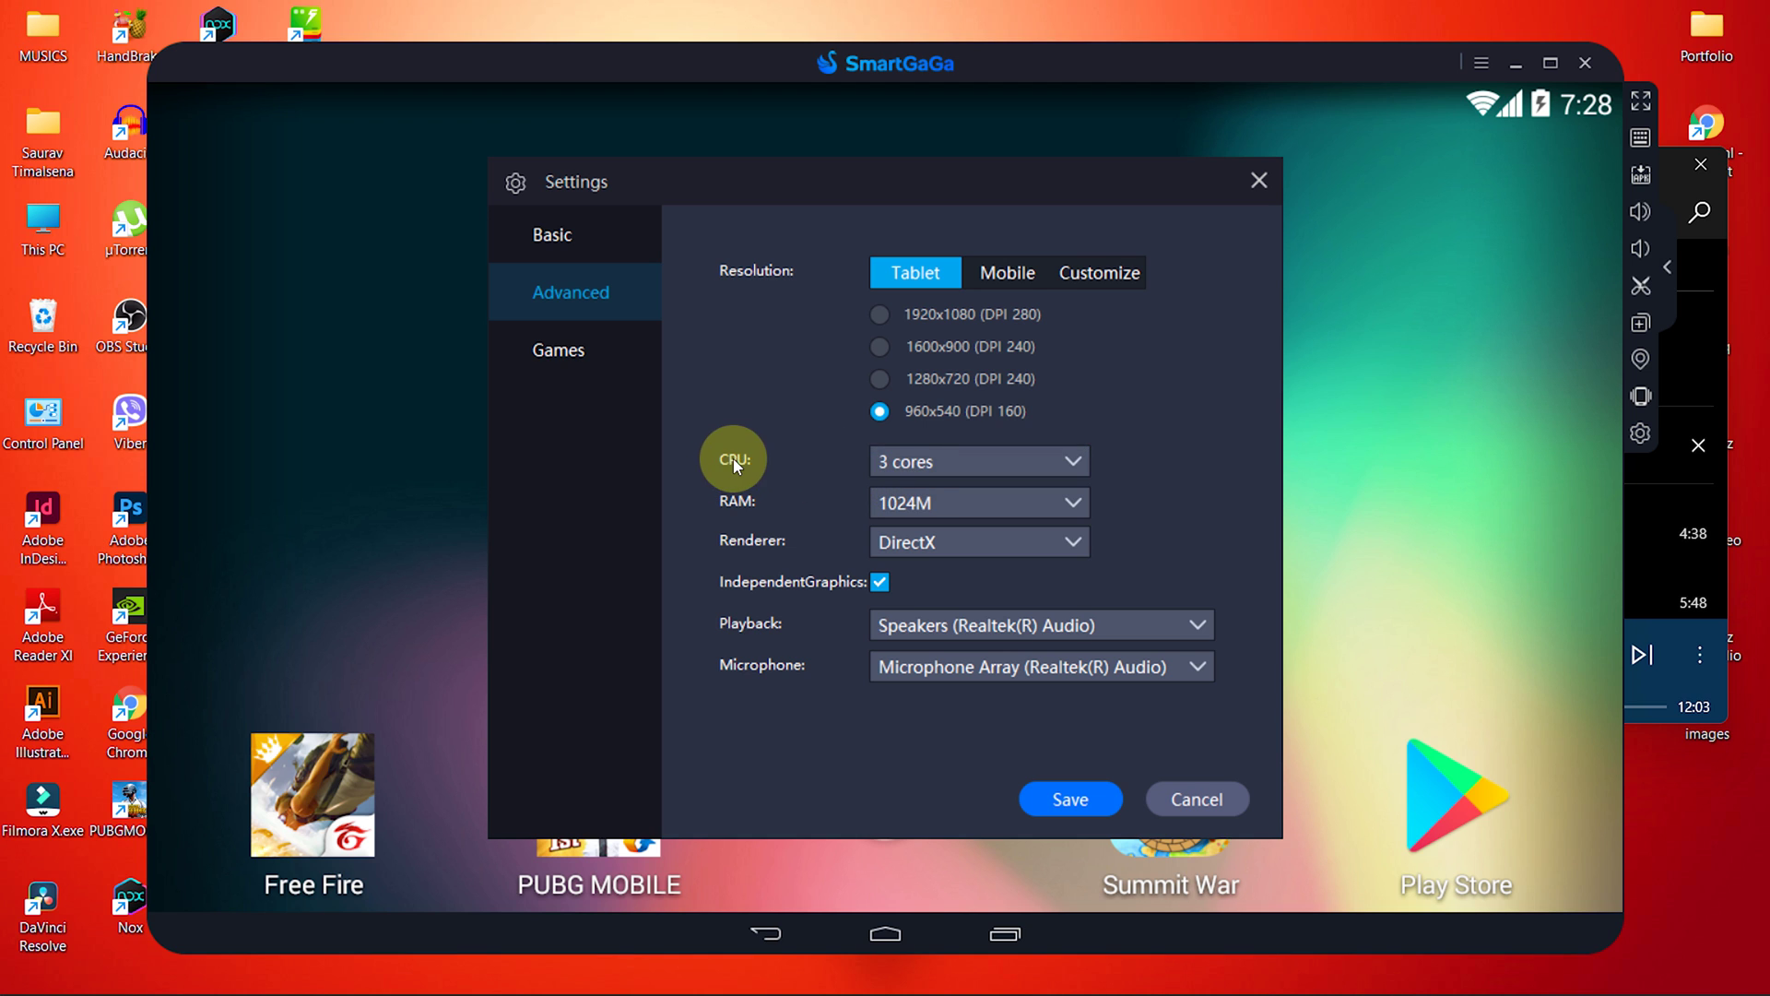
click(927, 464)
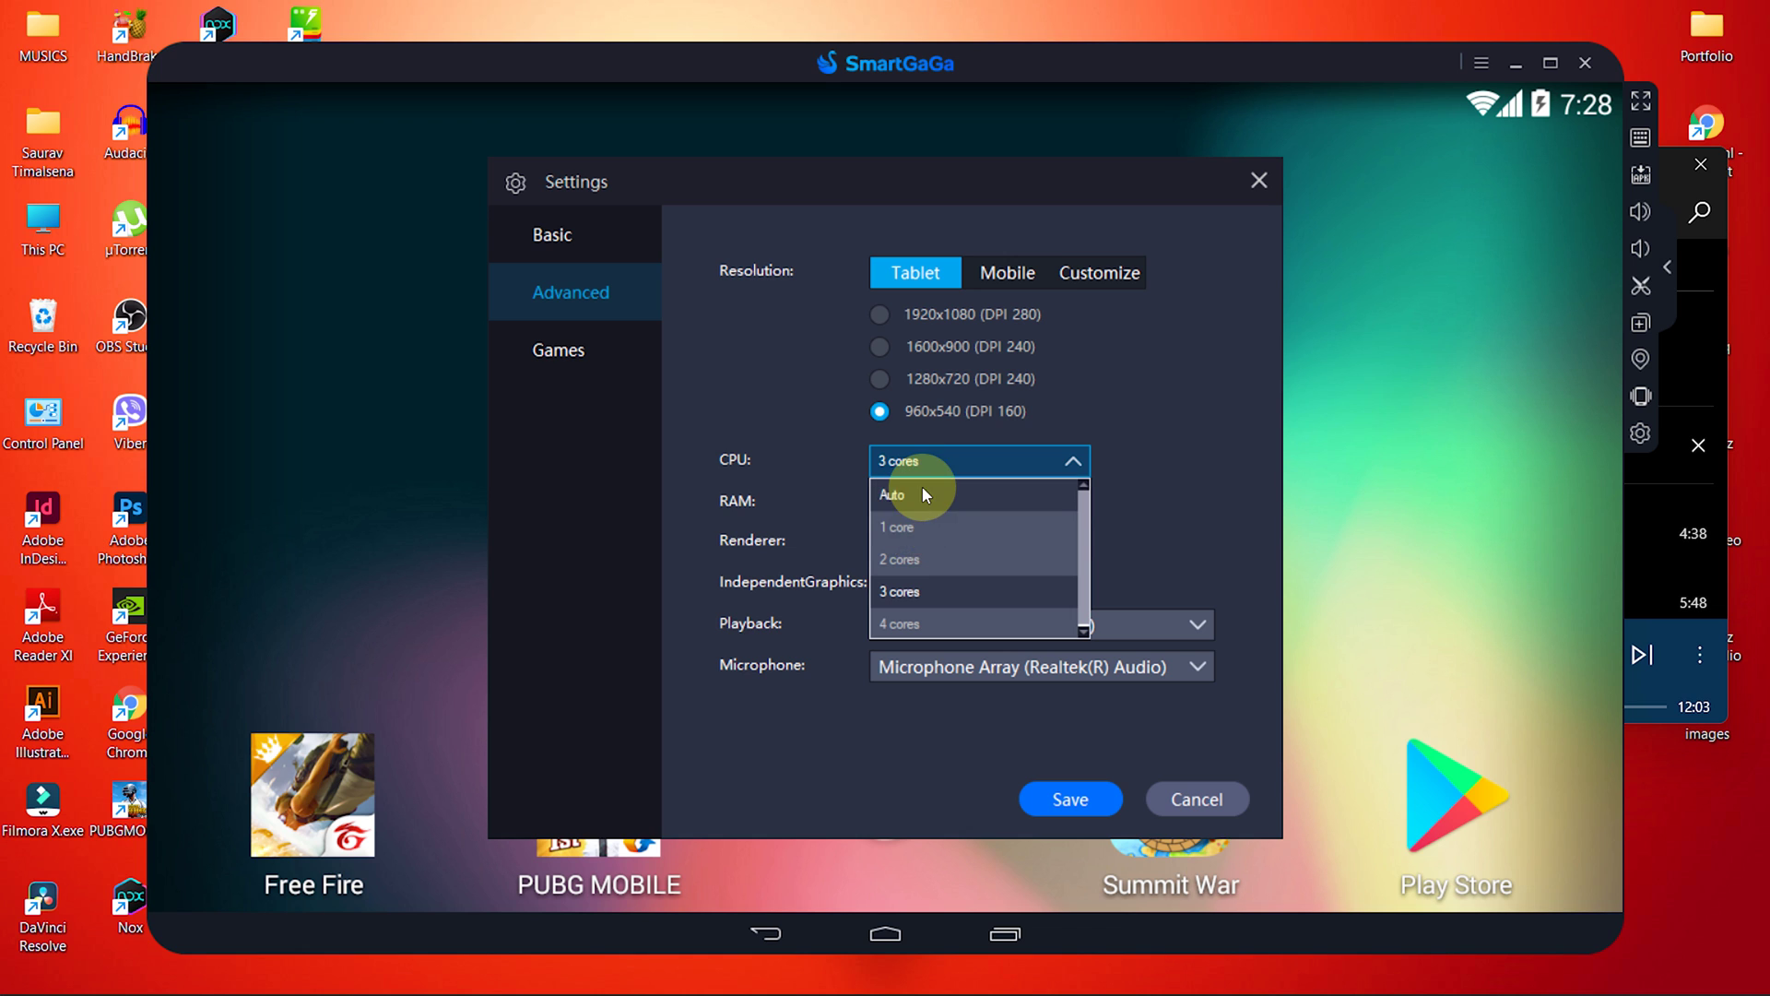
click(908, 559)
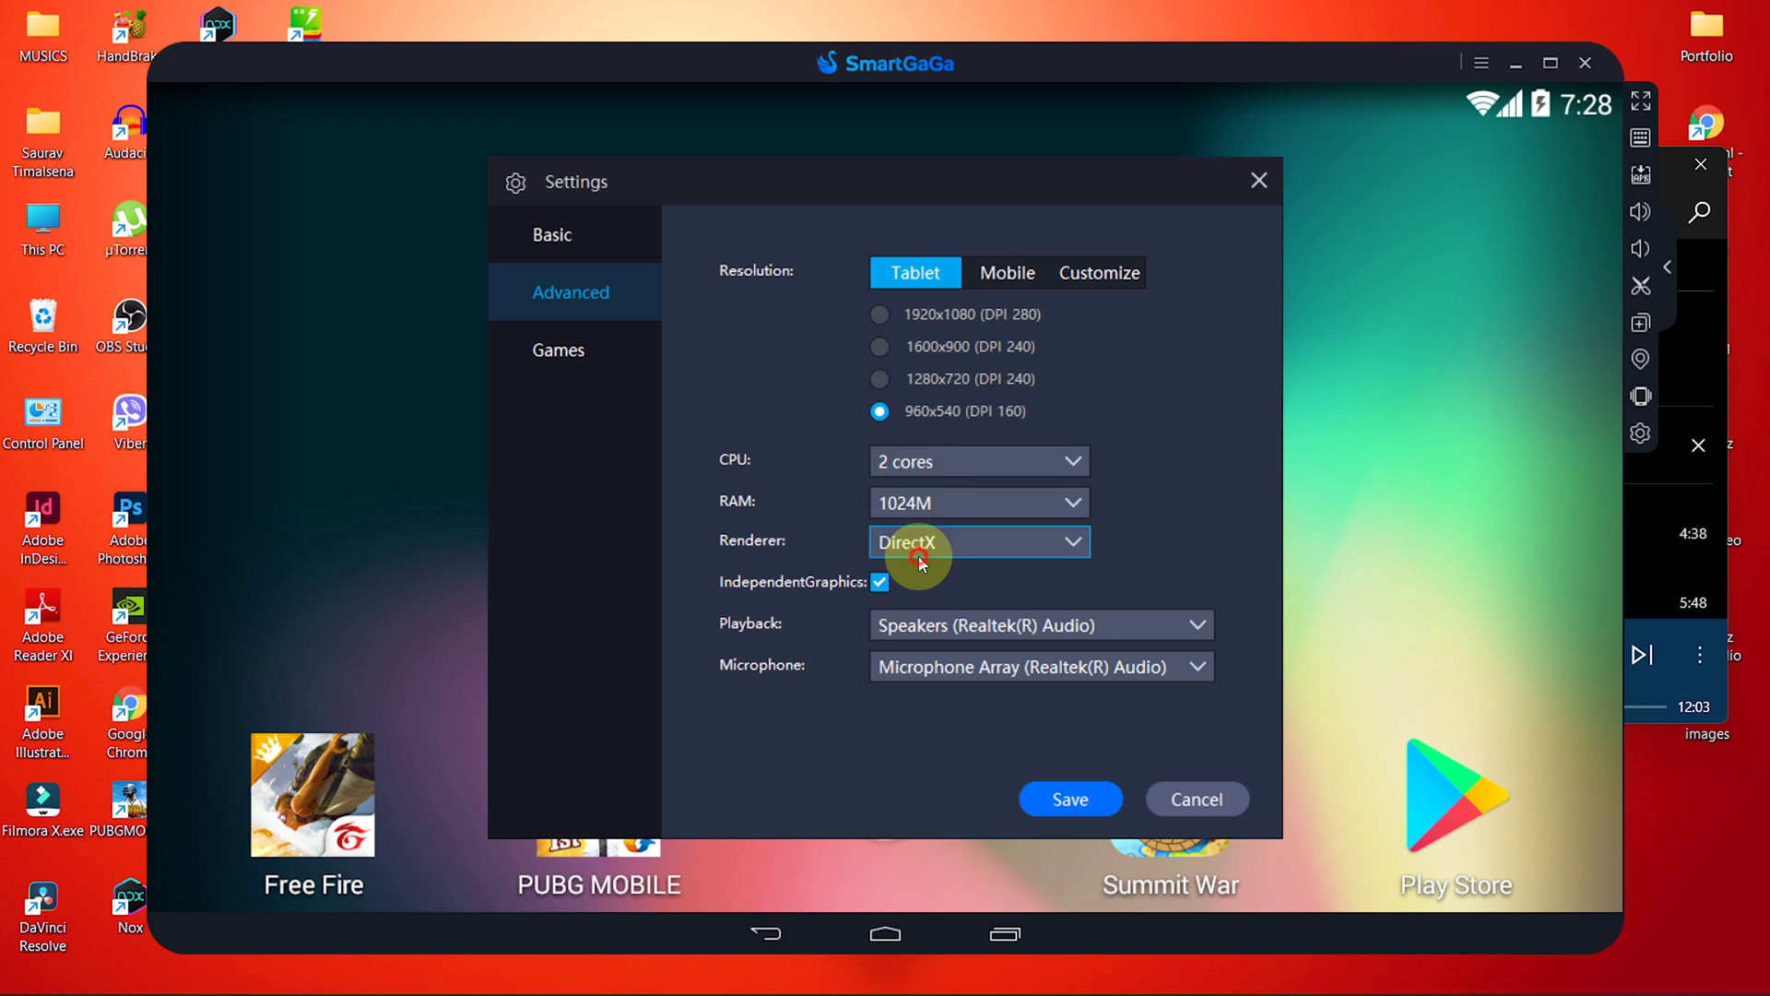
click(915, 468)
click(912, 623)
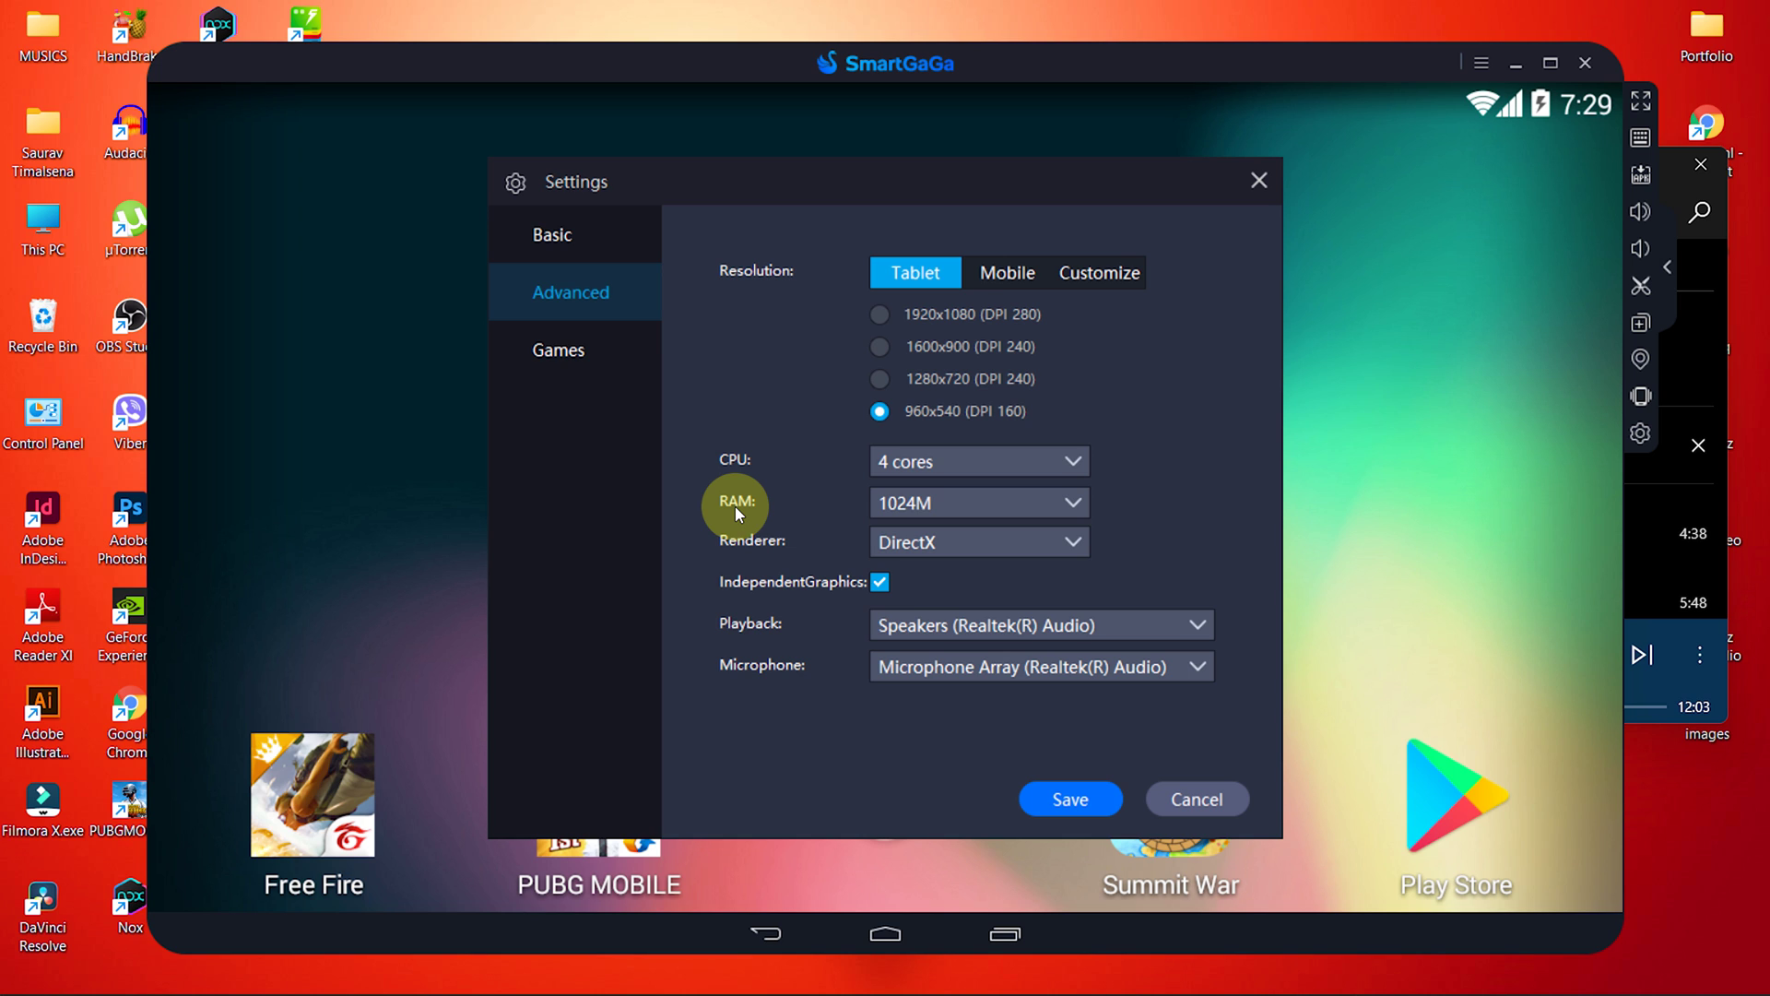
click(922, 504)
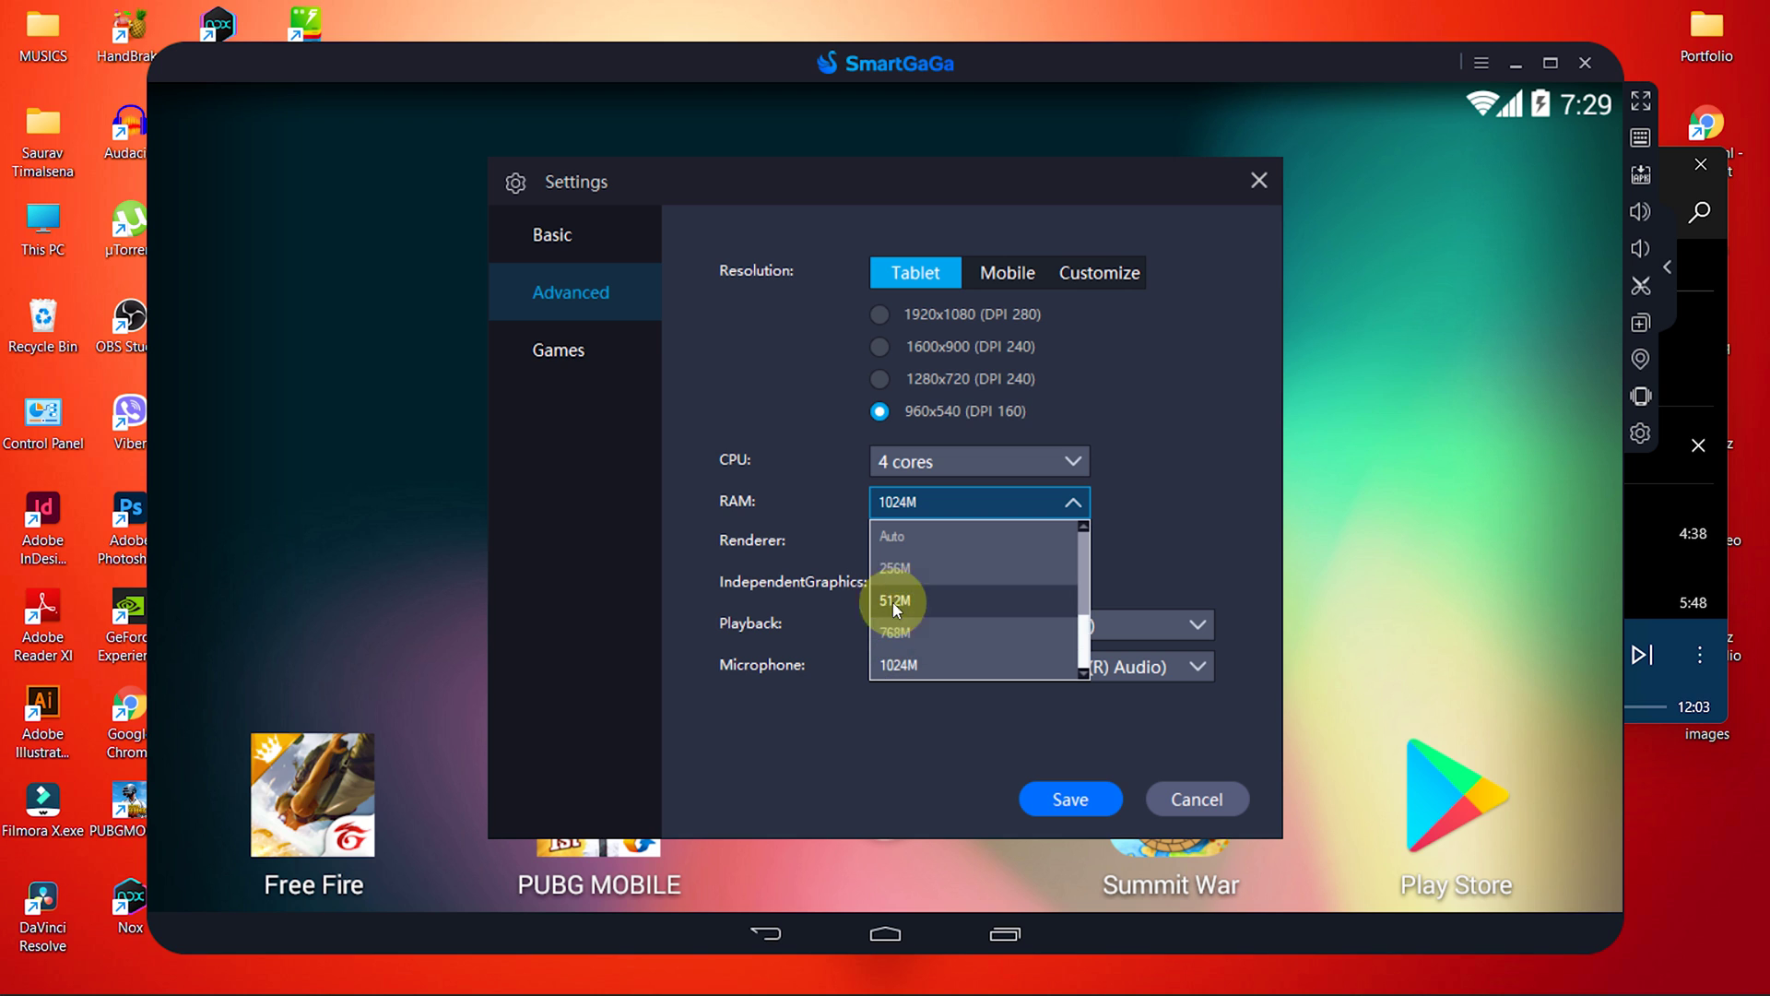
click(914, 576)
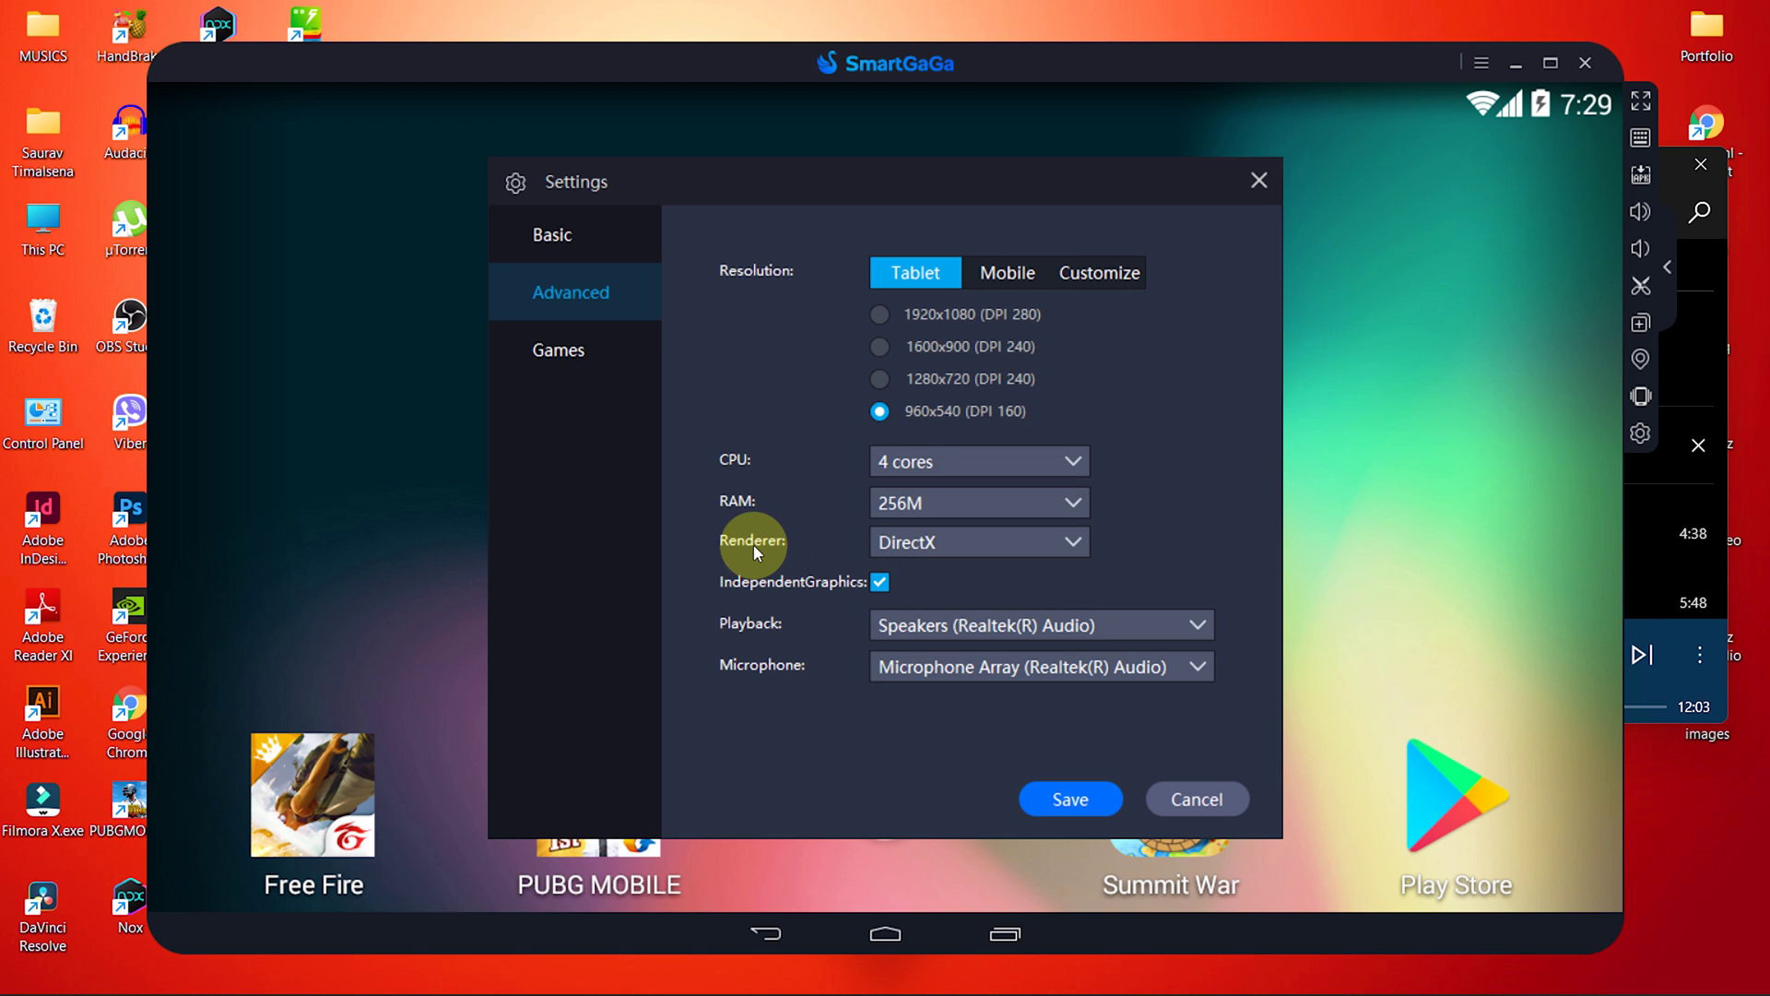
Set the renderer to OpenGL, after briefly trying DirectX.
click(933, 544)
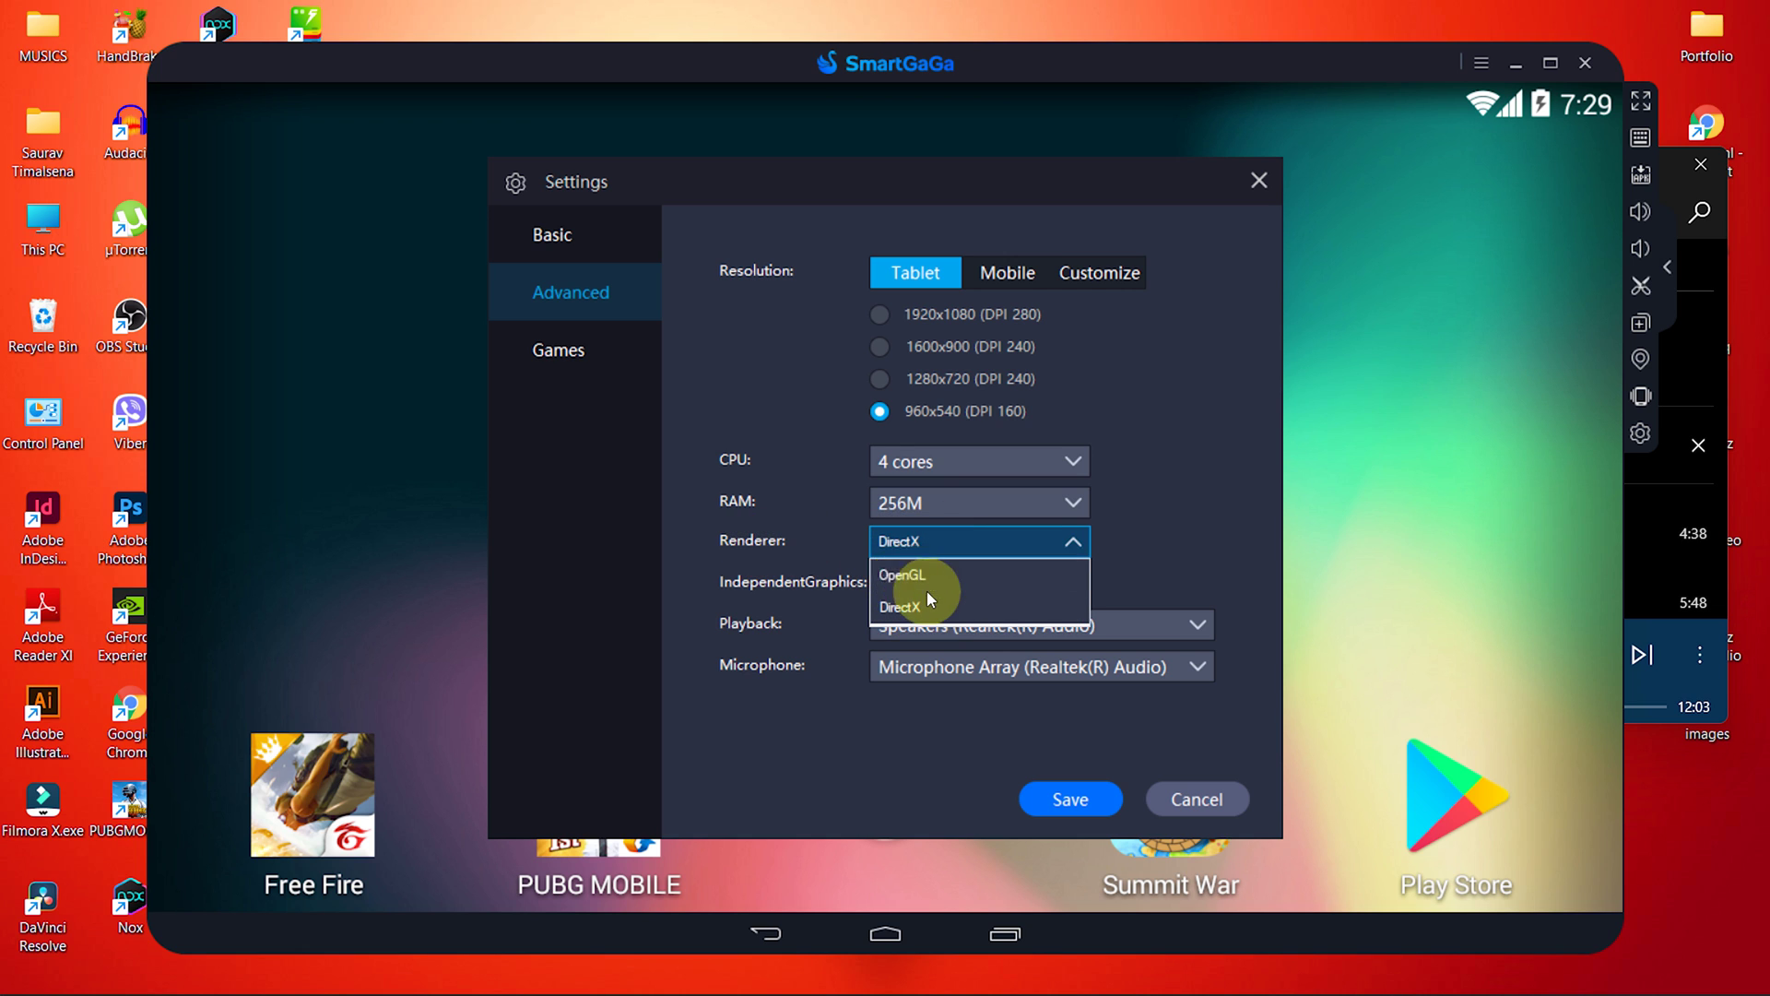
click(931, 576)
click(933, 548)
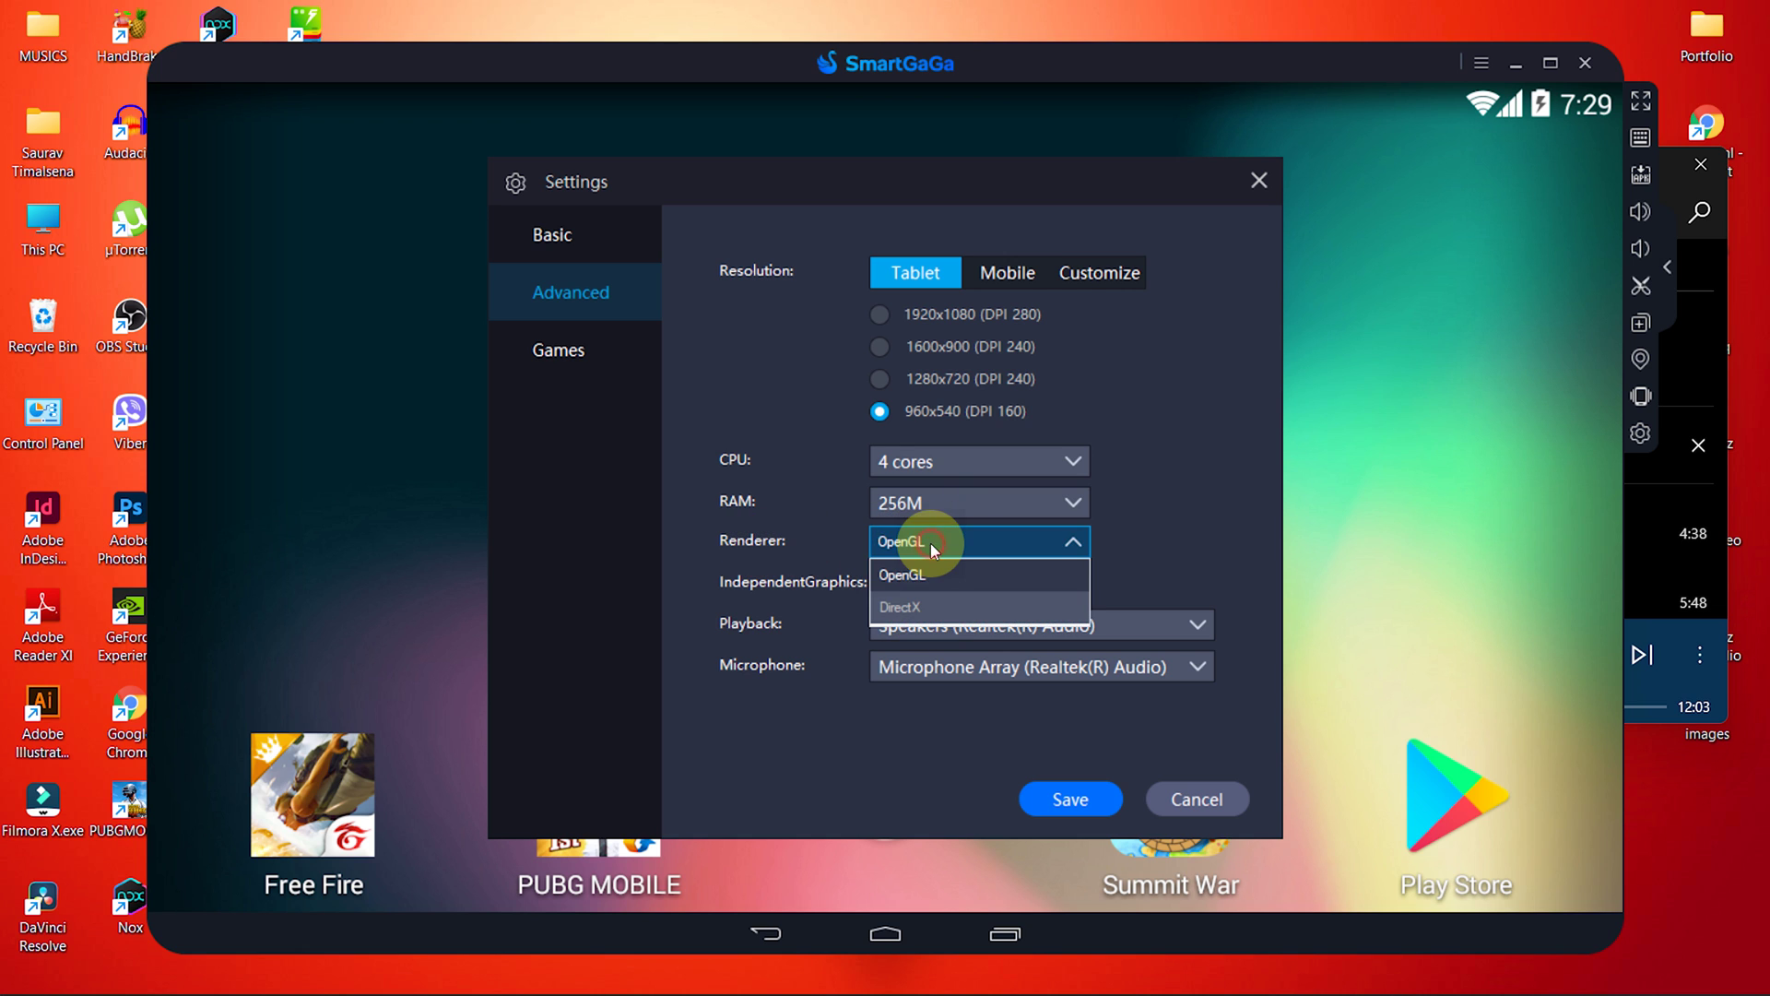
click(898, 606)
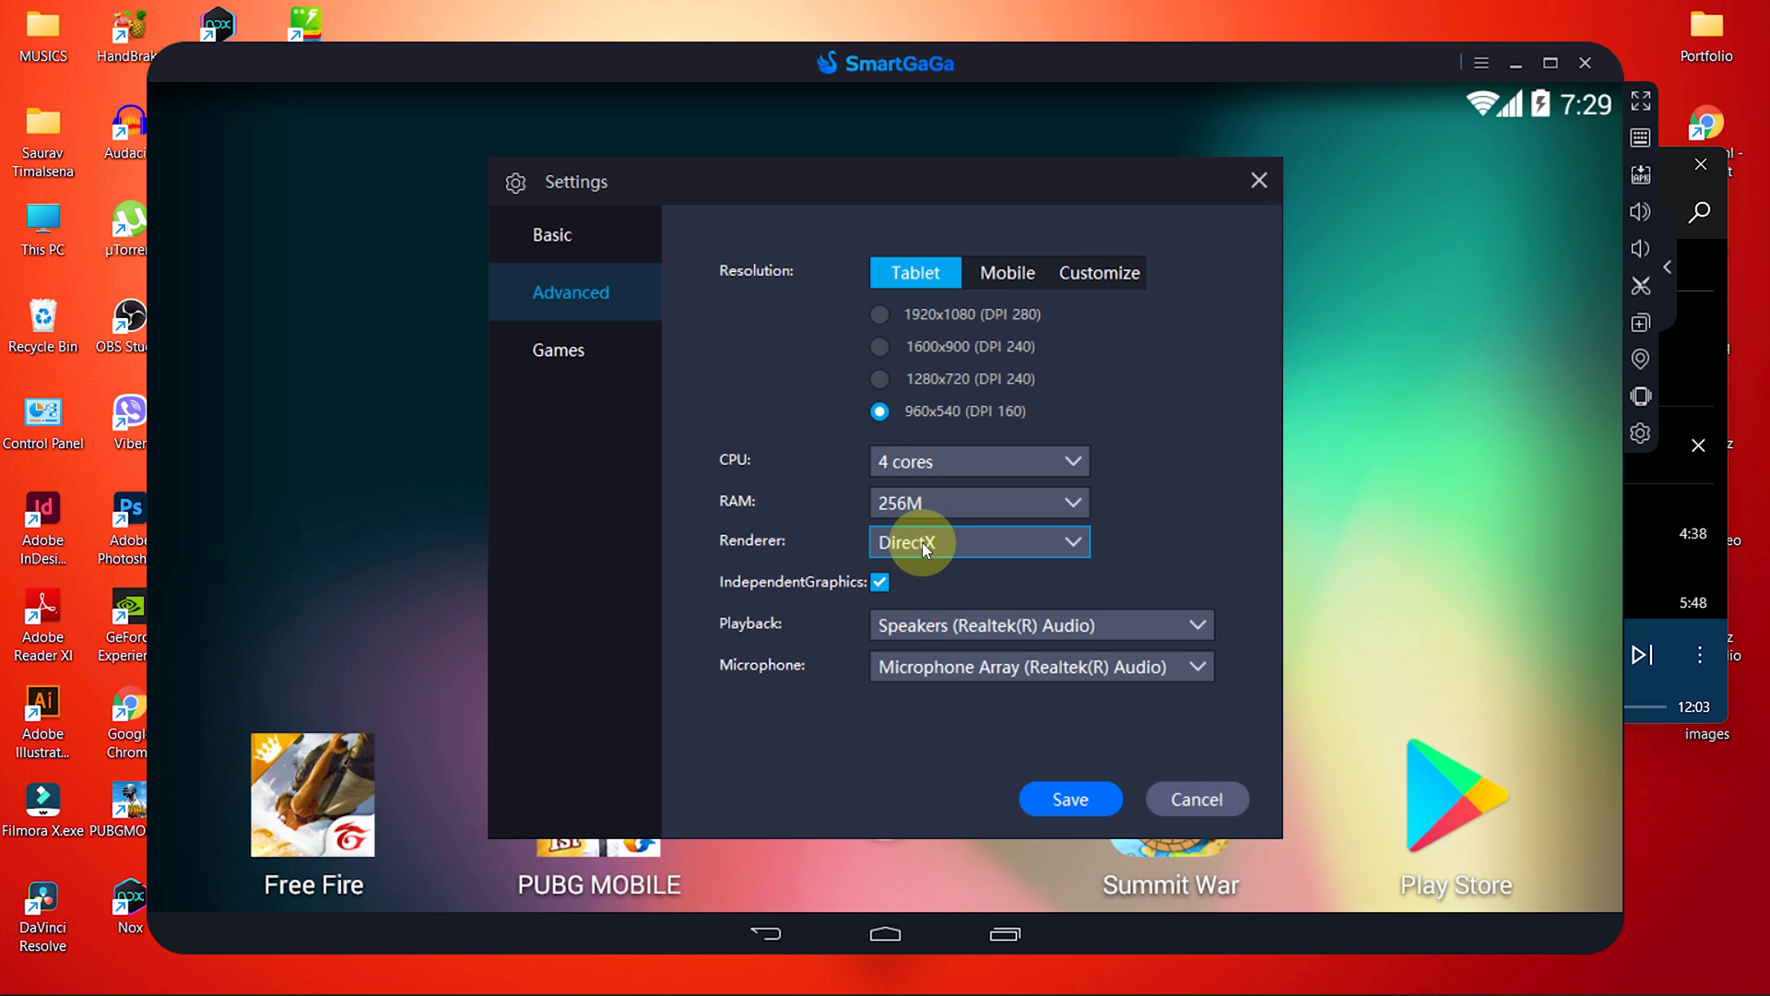
click(922, 542)
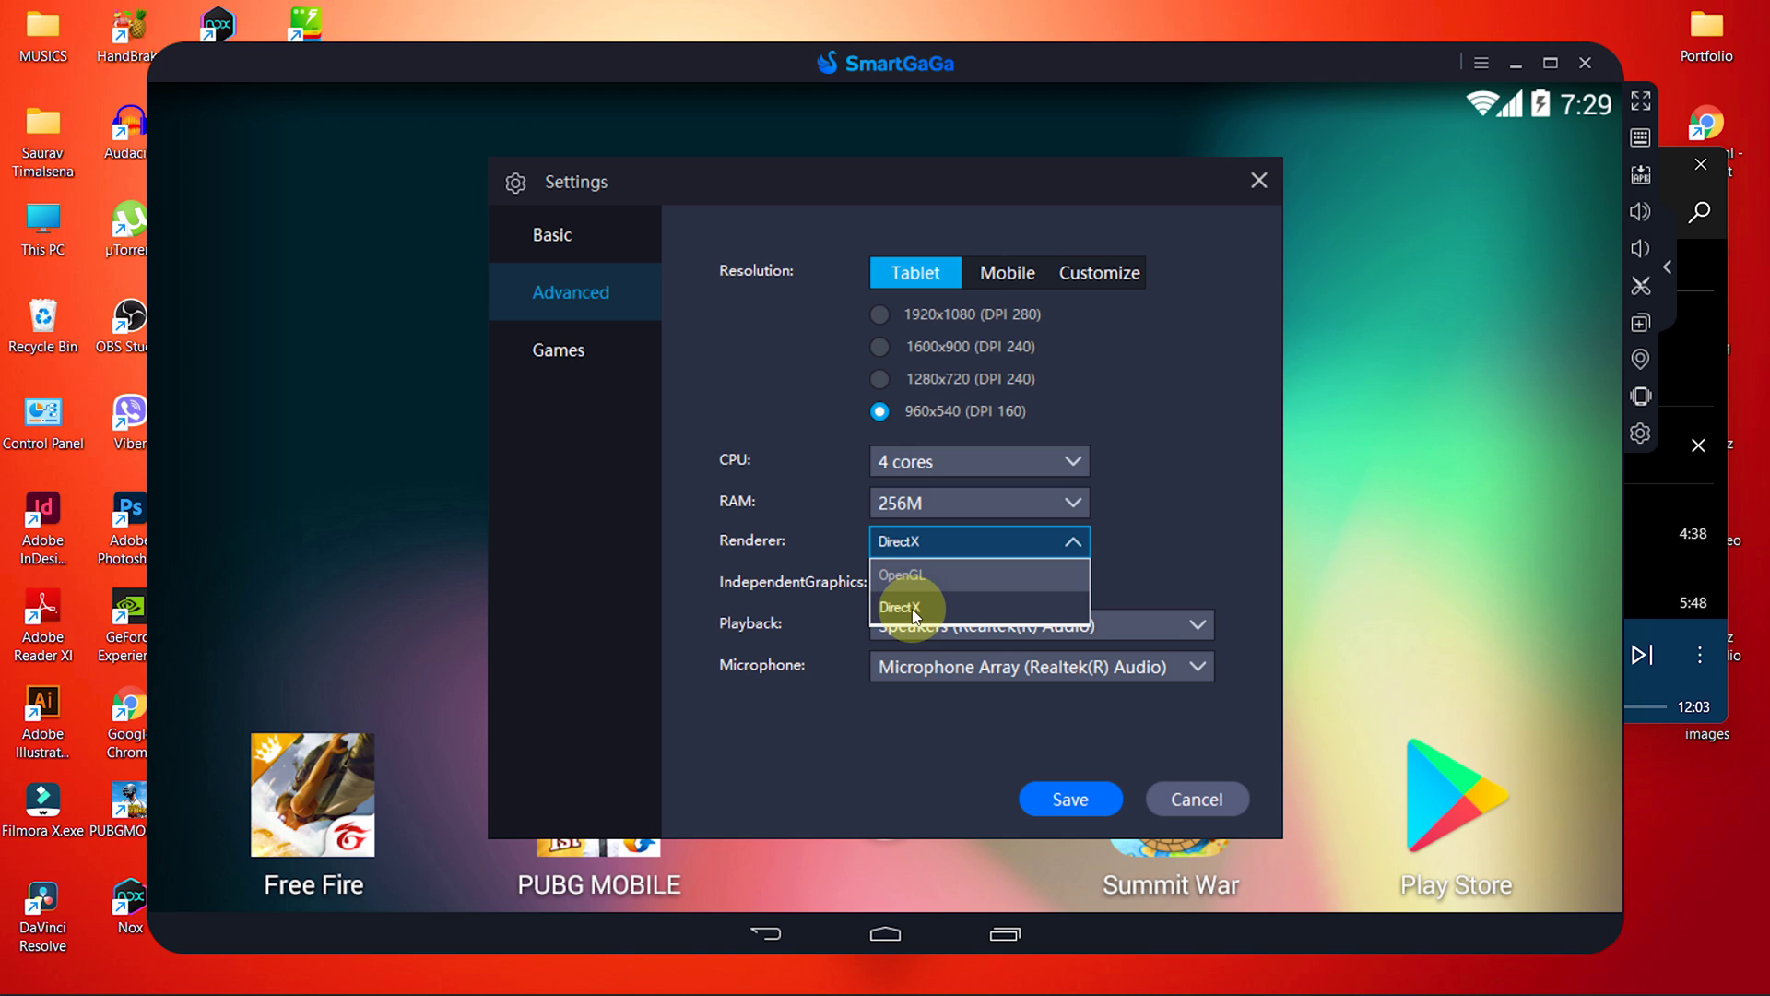
click(912, 576)
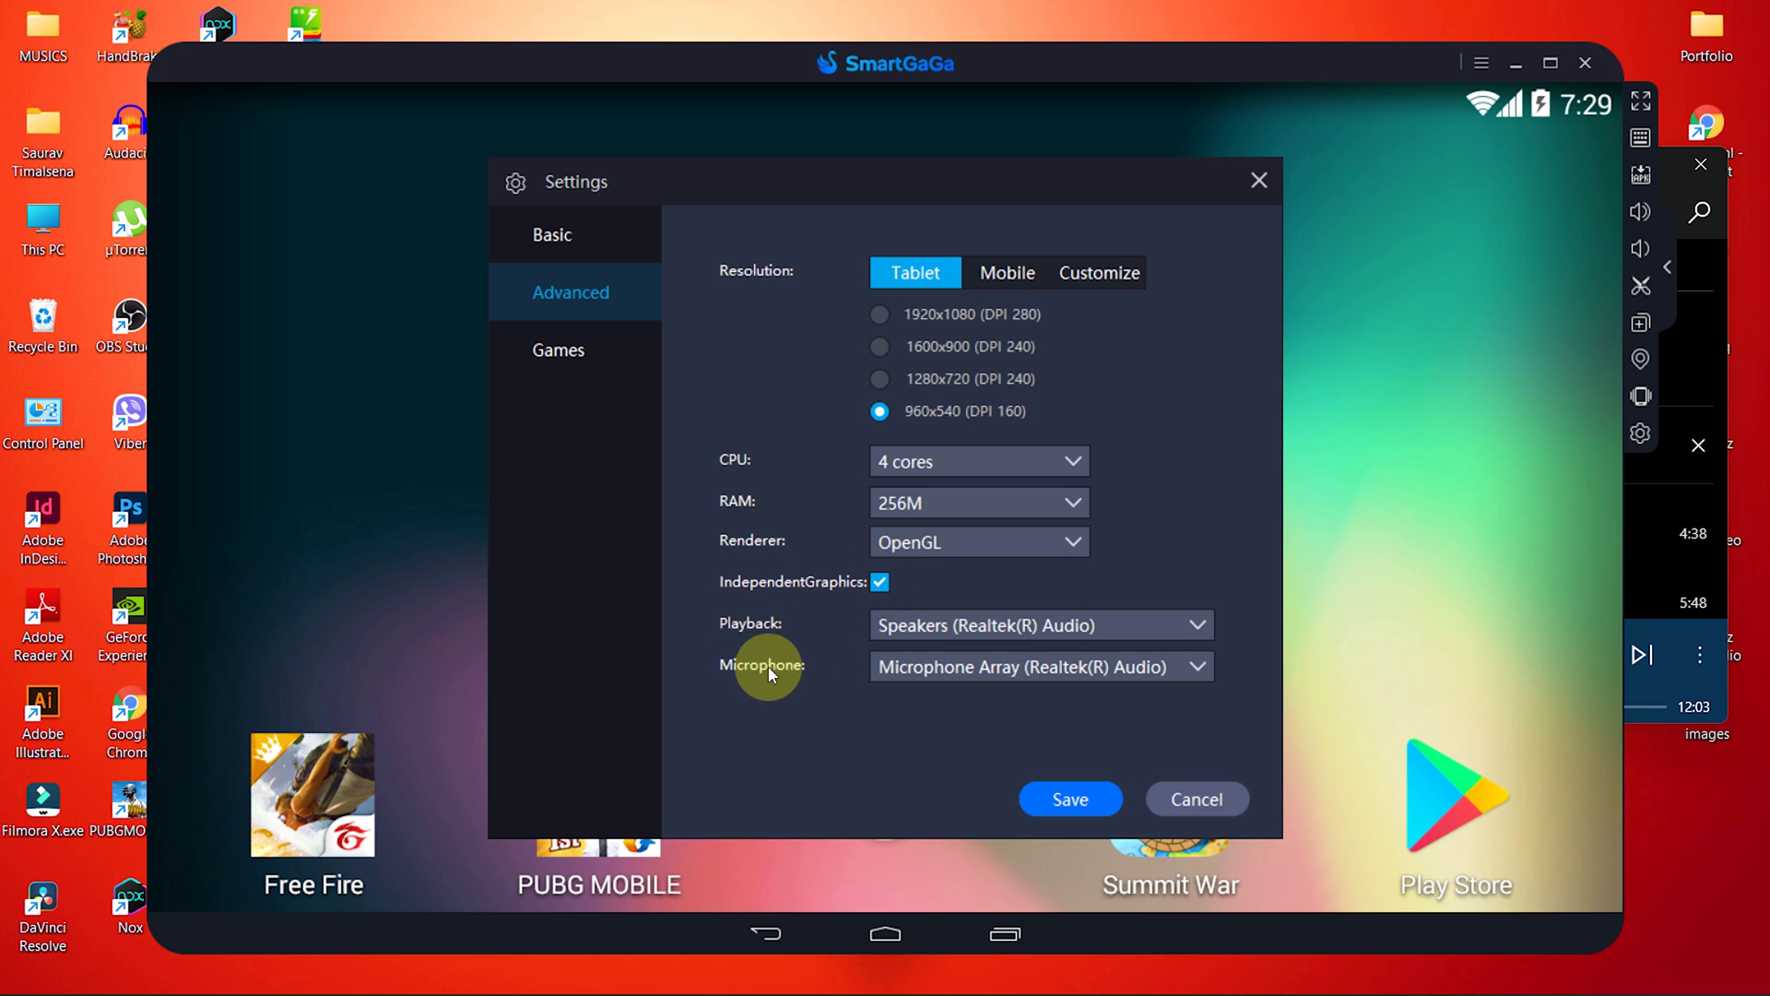
Keep PUBG MOBILE at 720P and Normal quality, save, and reboot the emulator.
click(561, 364)
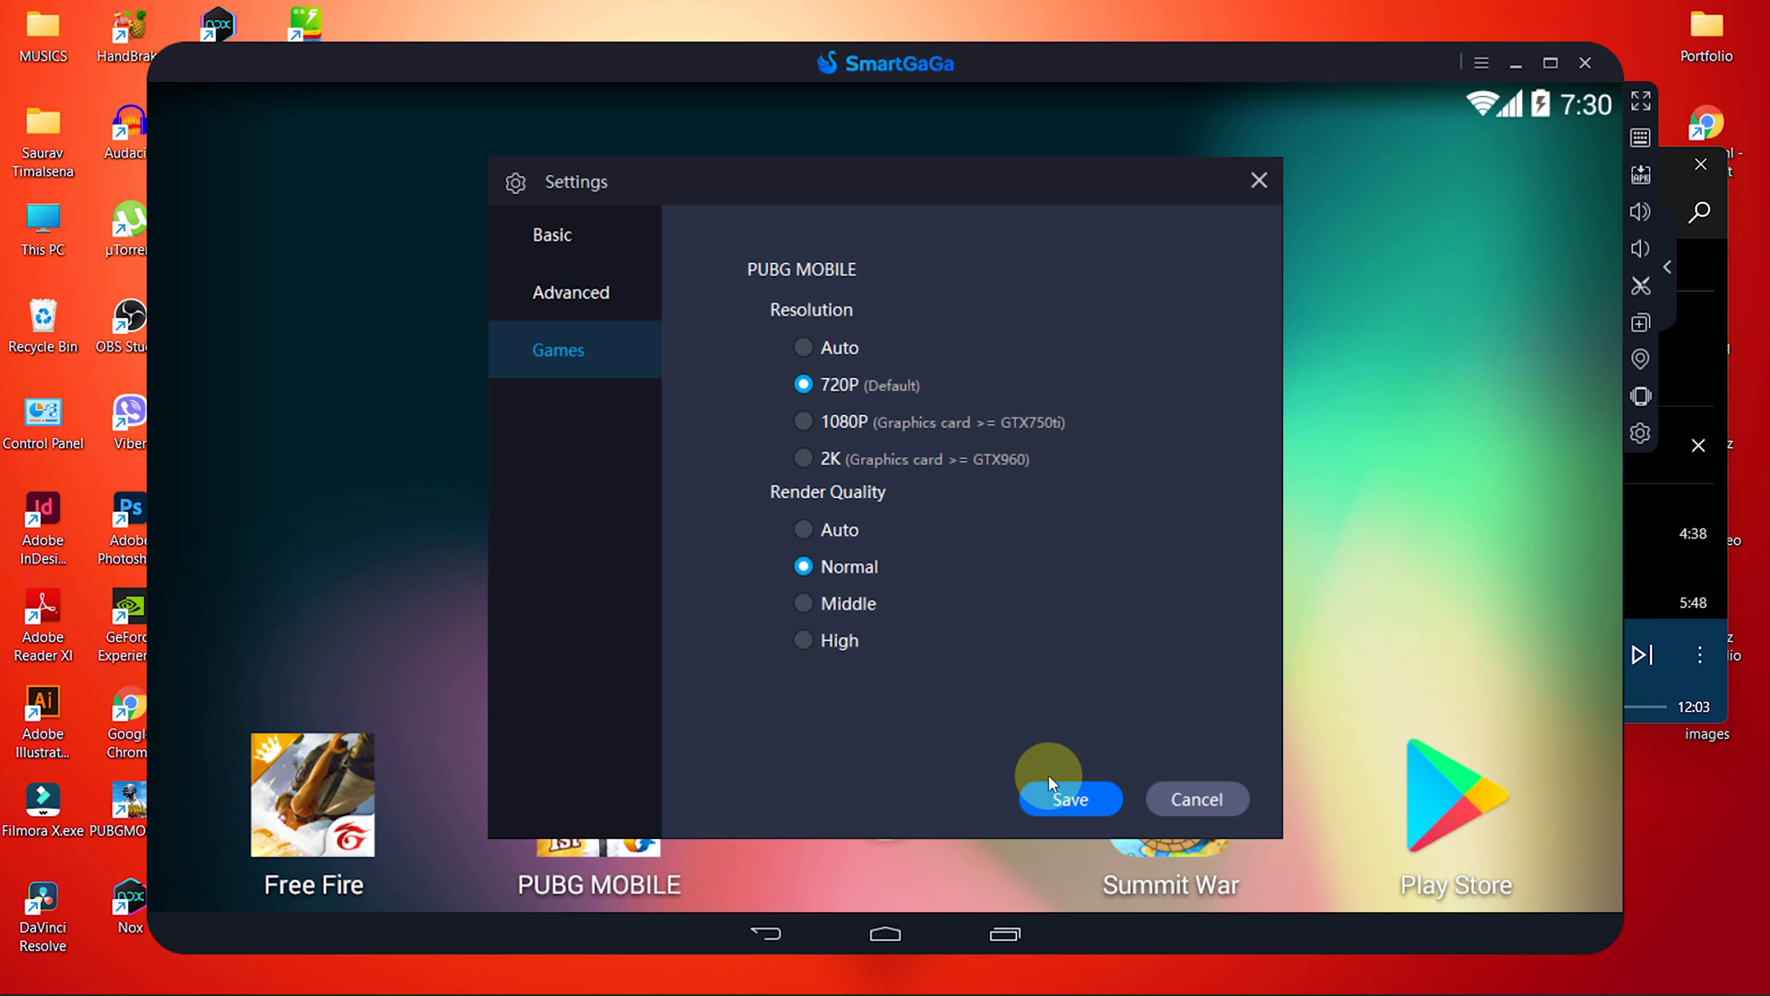
click(1065, 798)
click(965, 594)
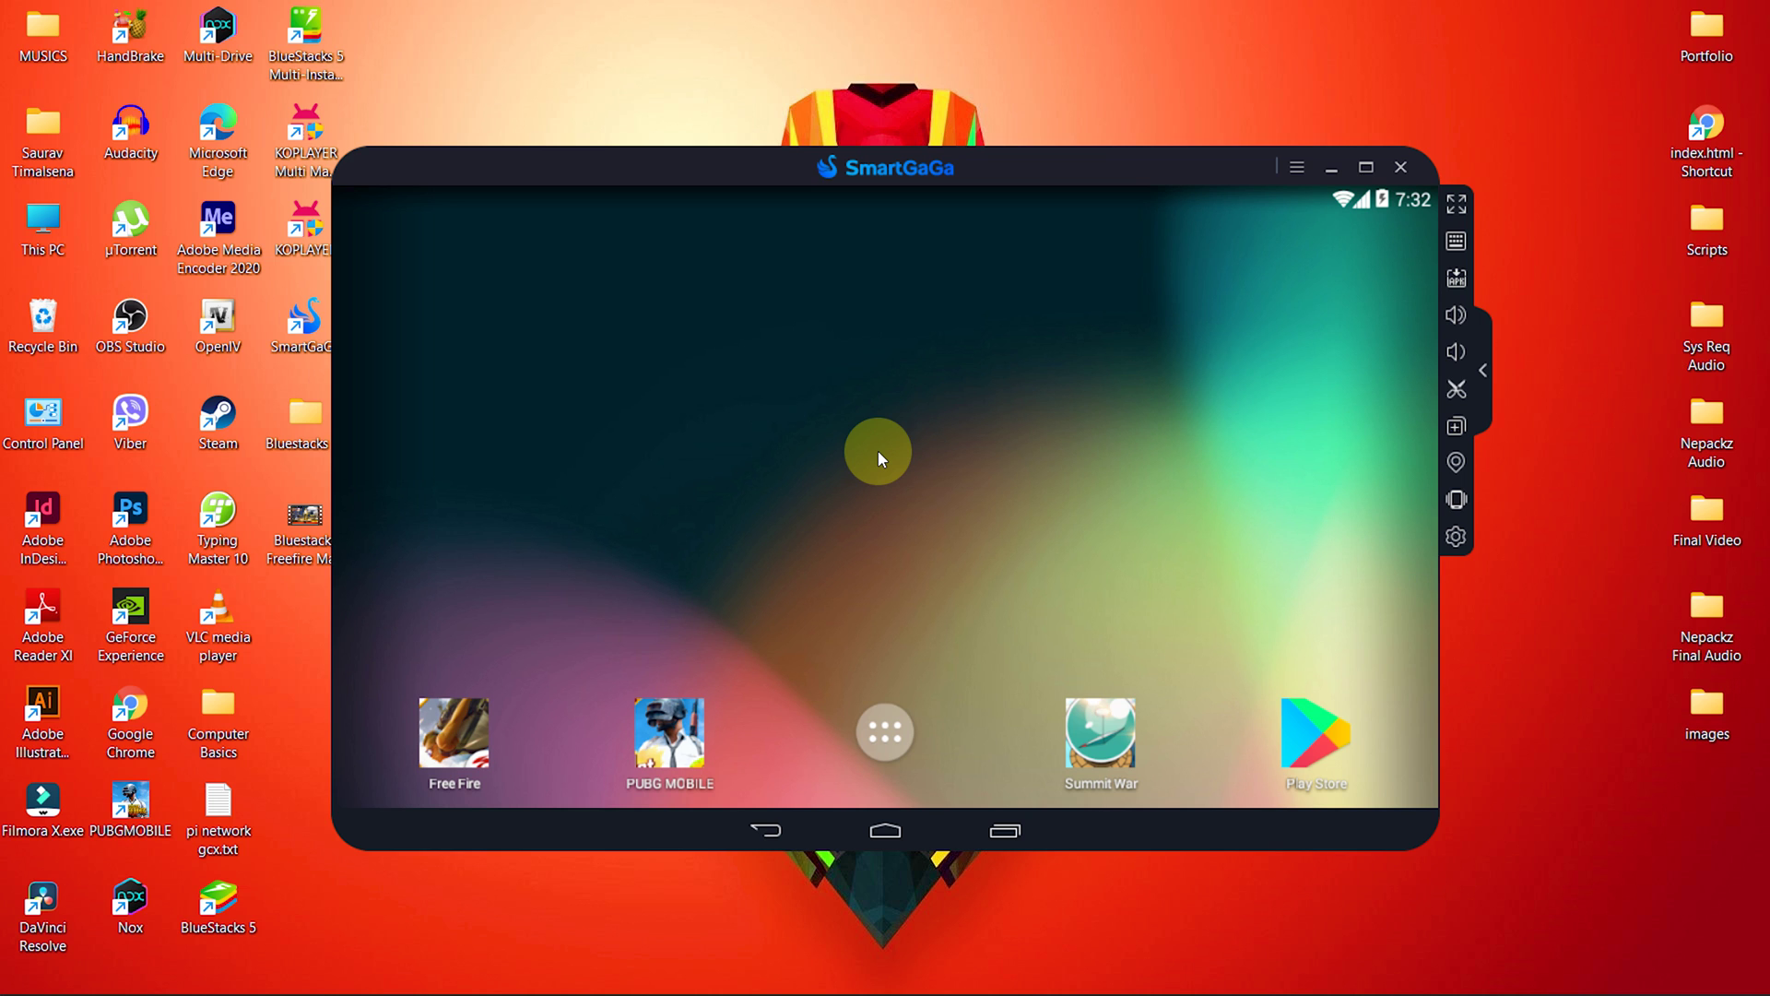
Minimize SmartGaGa and open the Graphics page of Windows Settings.
click(1334, 168)
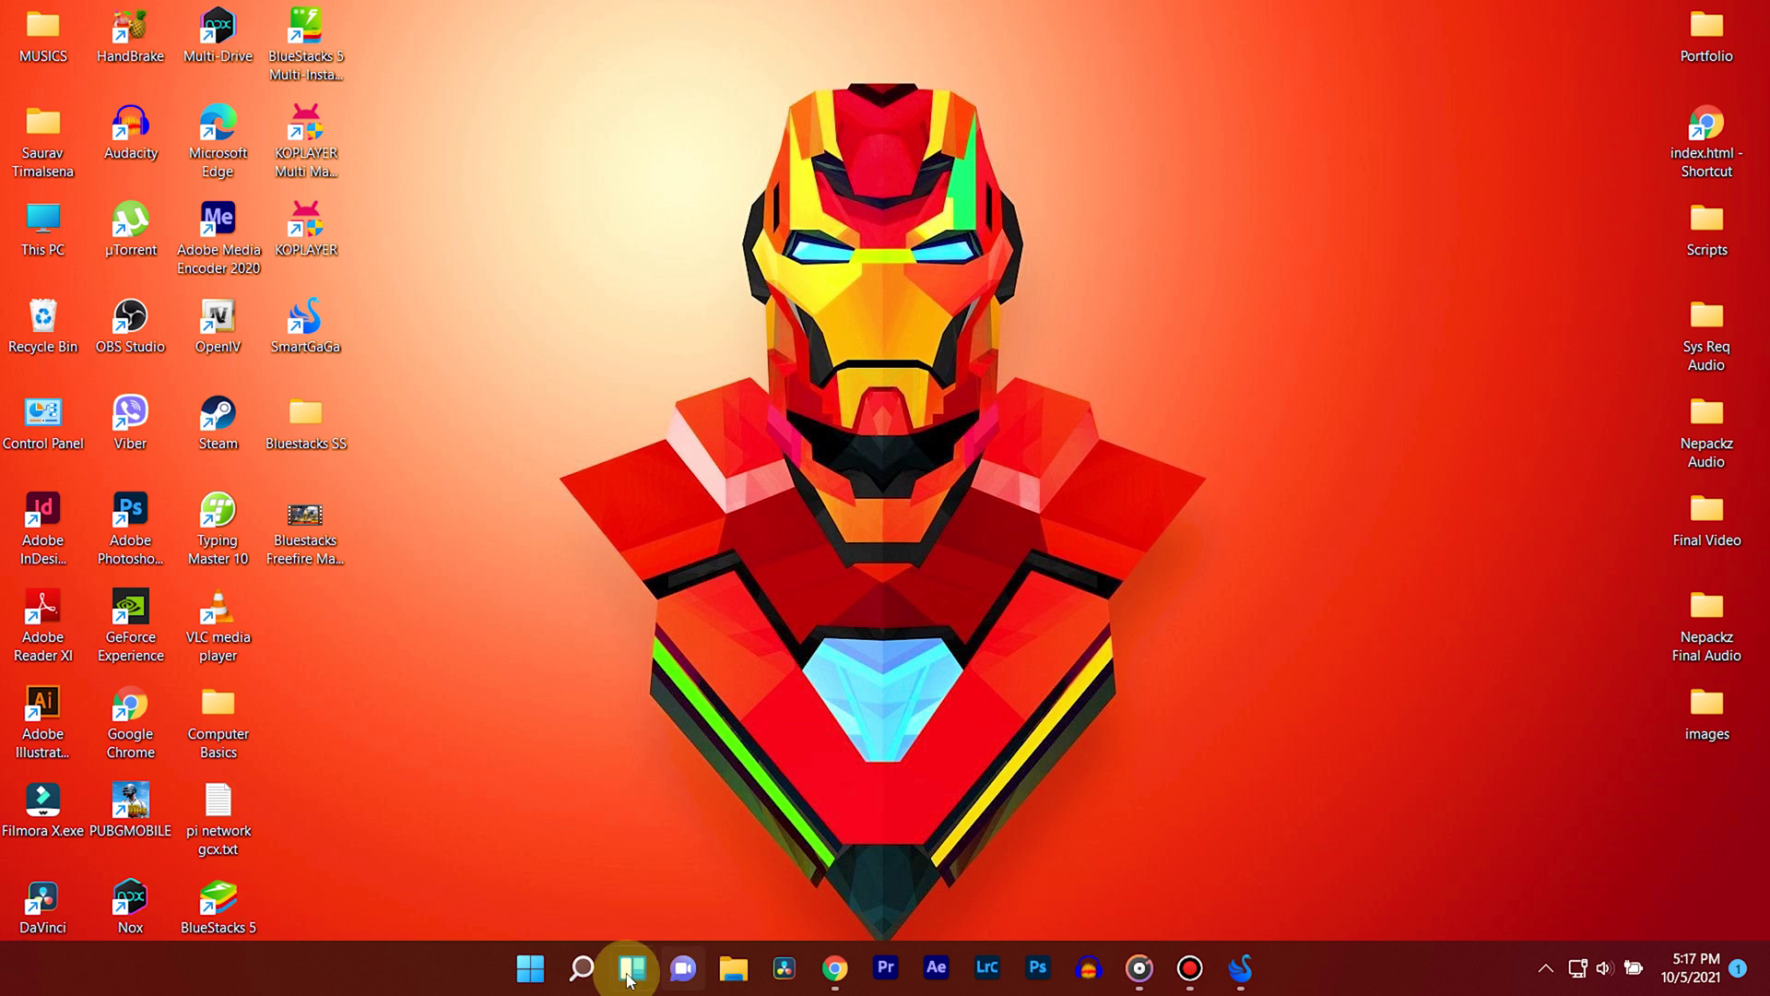
click(584, 974)
text(settings)
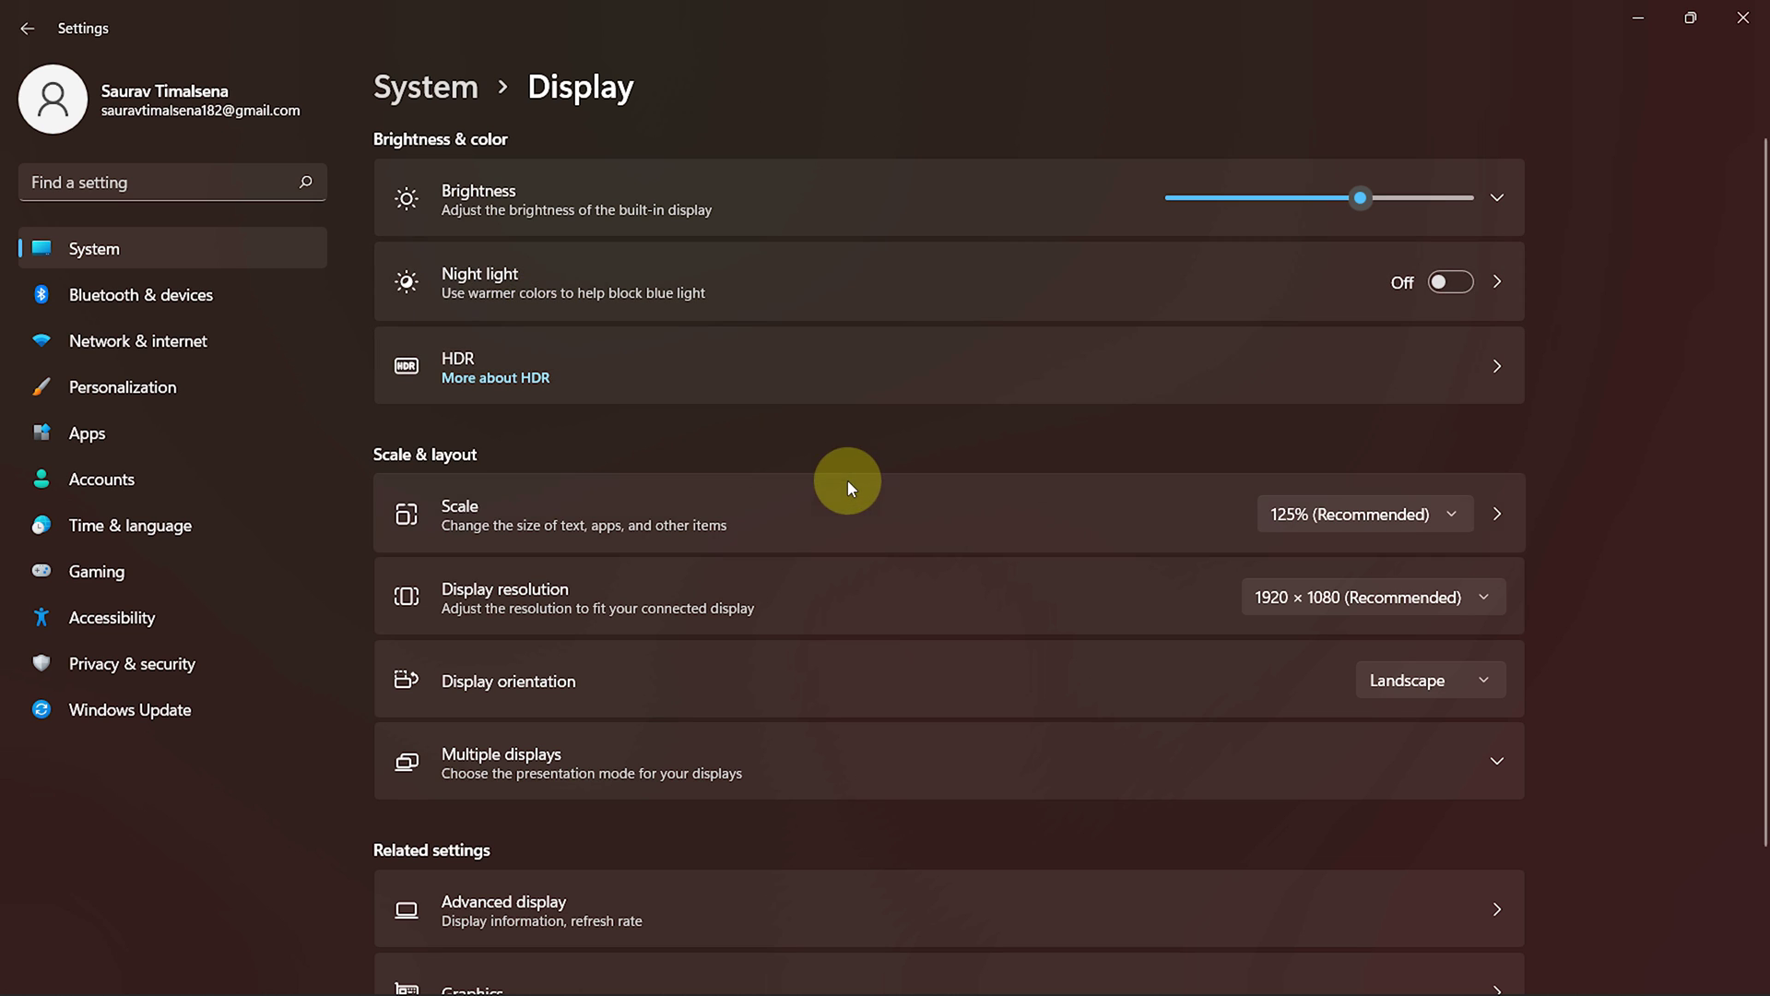
scroll(915, 712, down, 2)
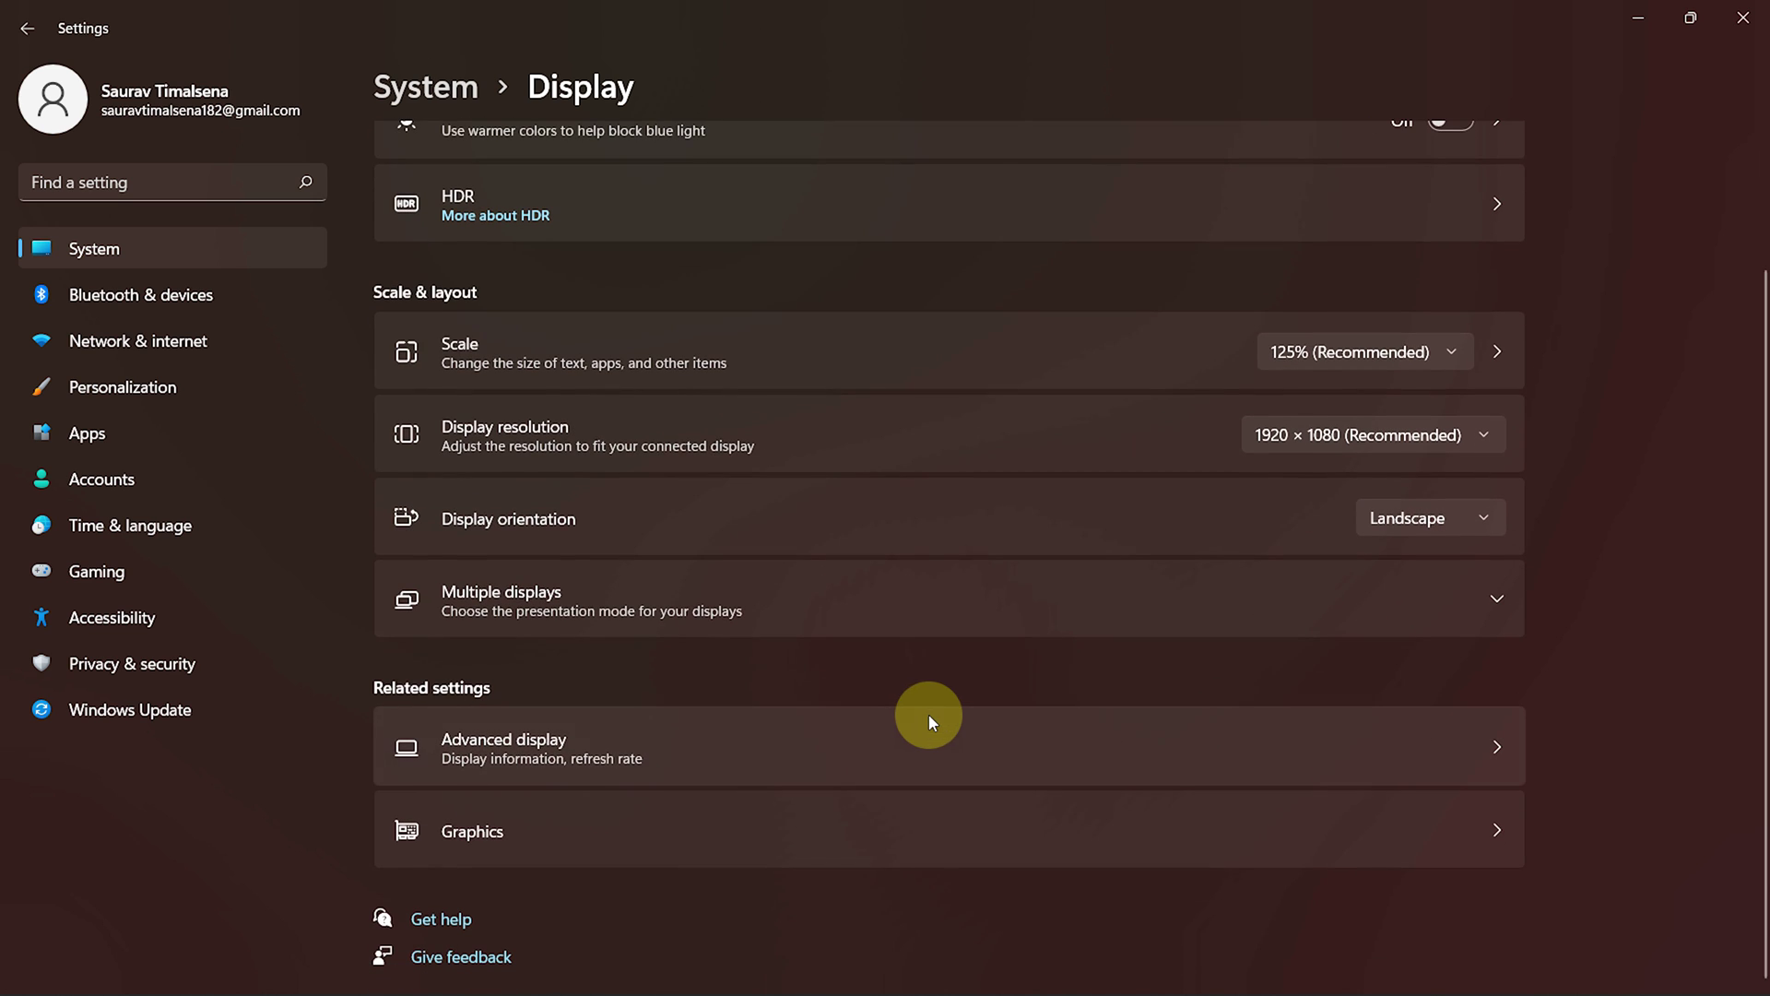
click(776, 833)
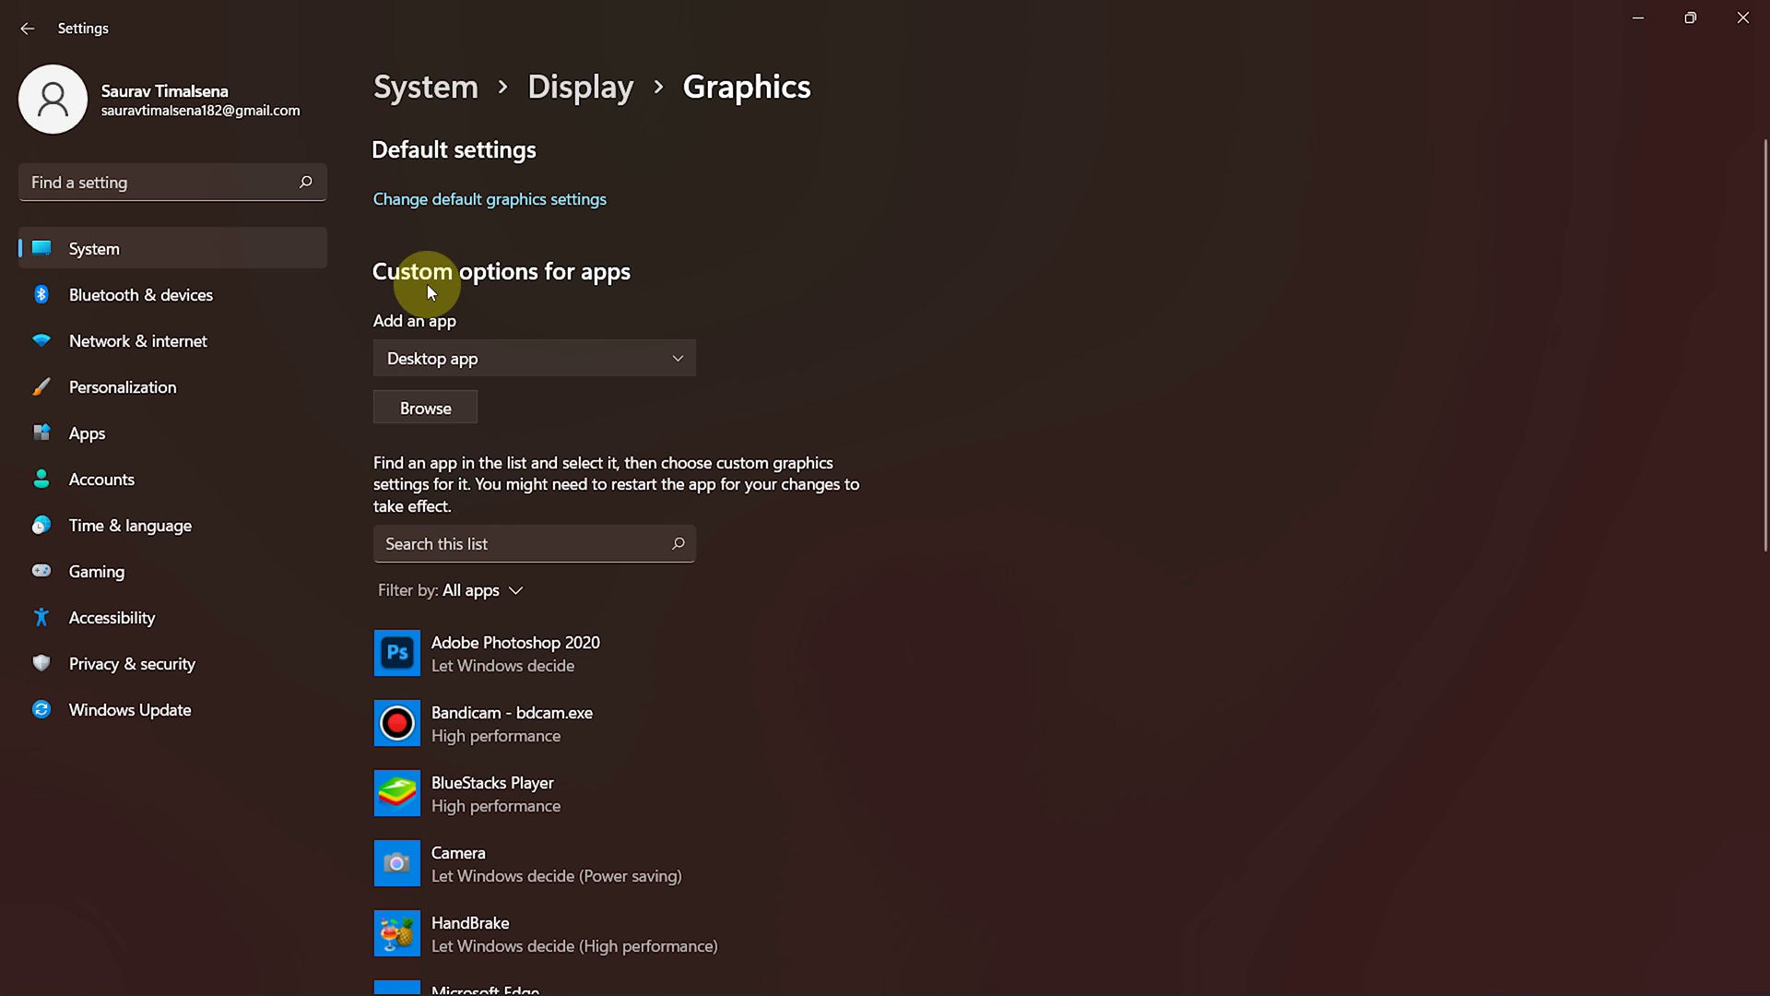
Add D:\Program Files\ProjectTitan\Engine\TitanService.exe as a desktop app to the graphics list.
click(524, 362)
click(462, 357)
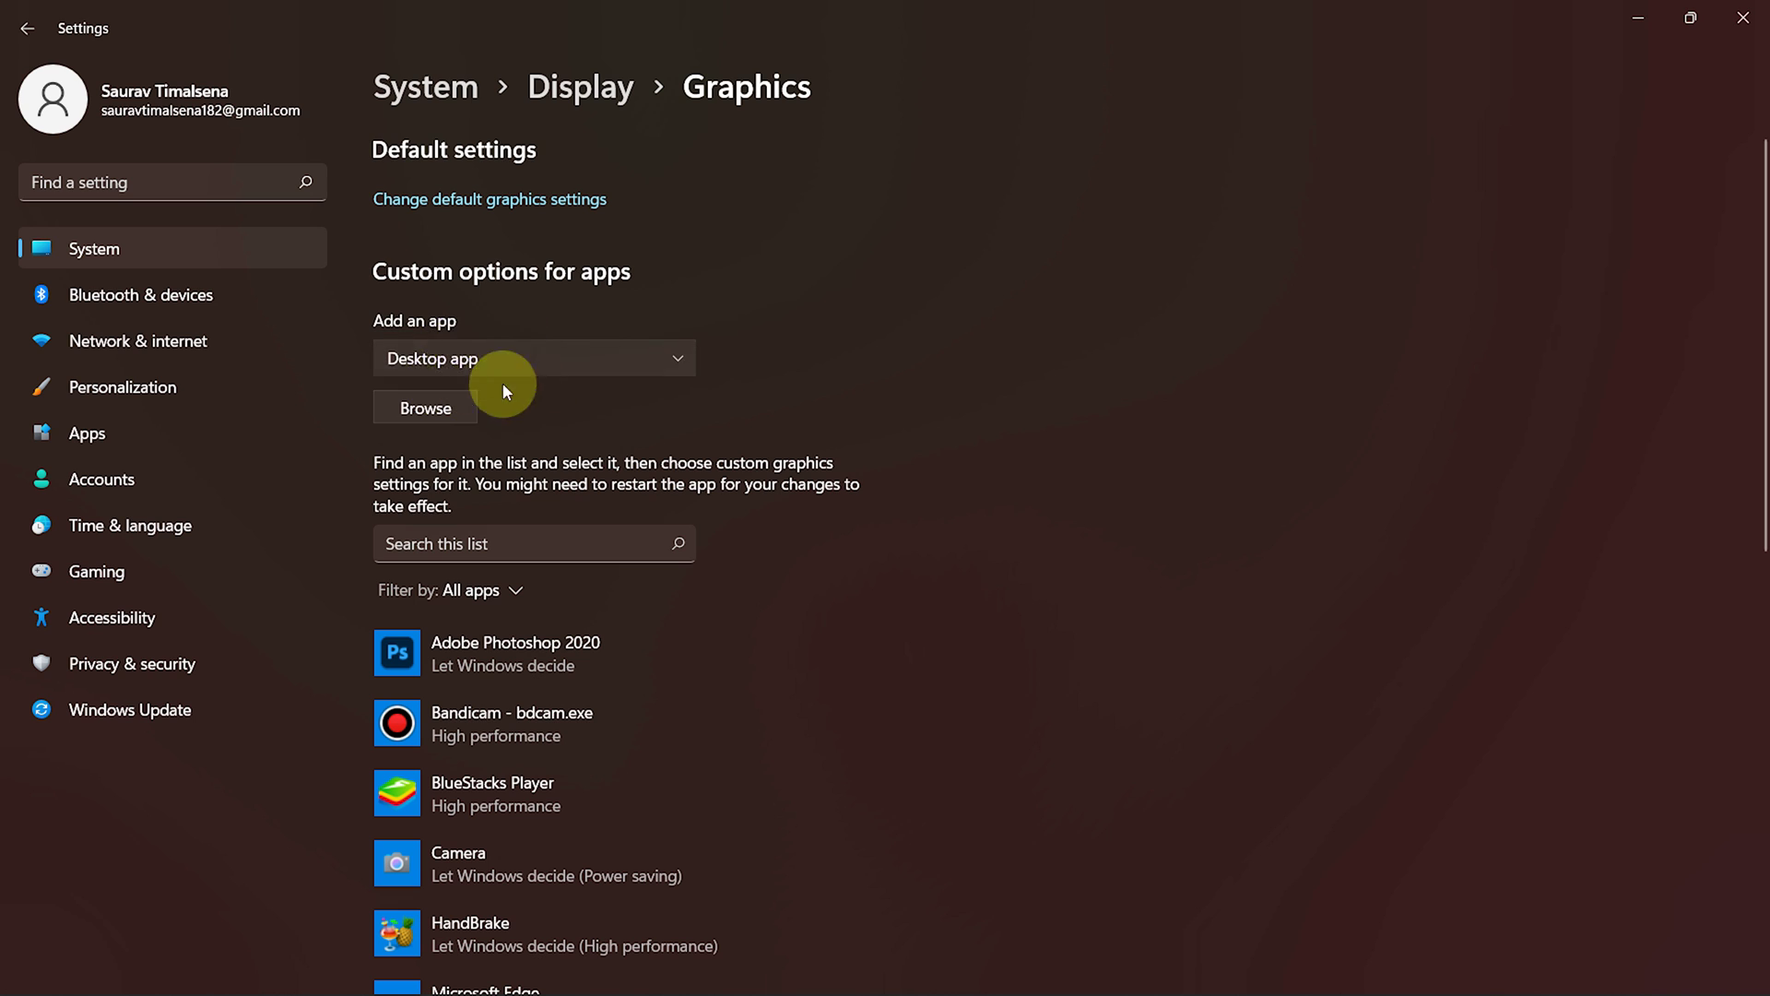
click(419, 413)
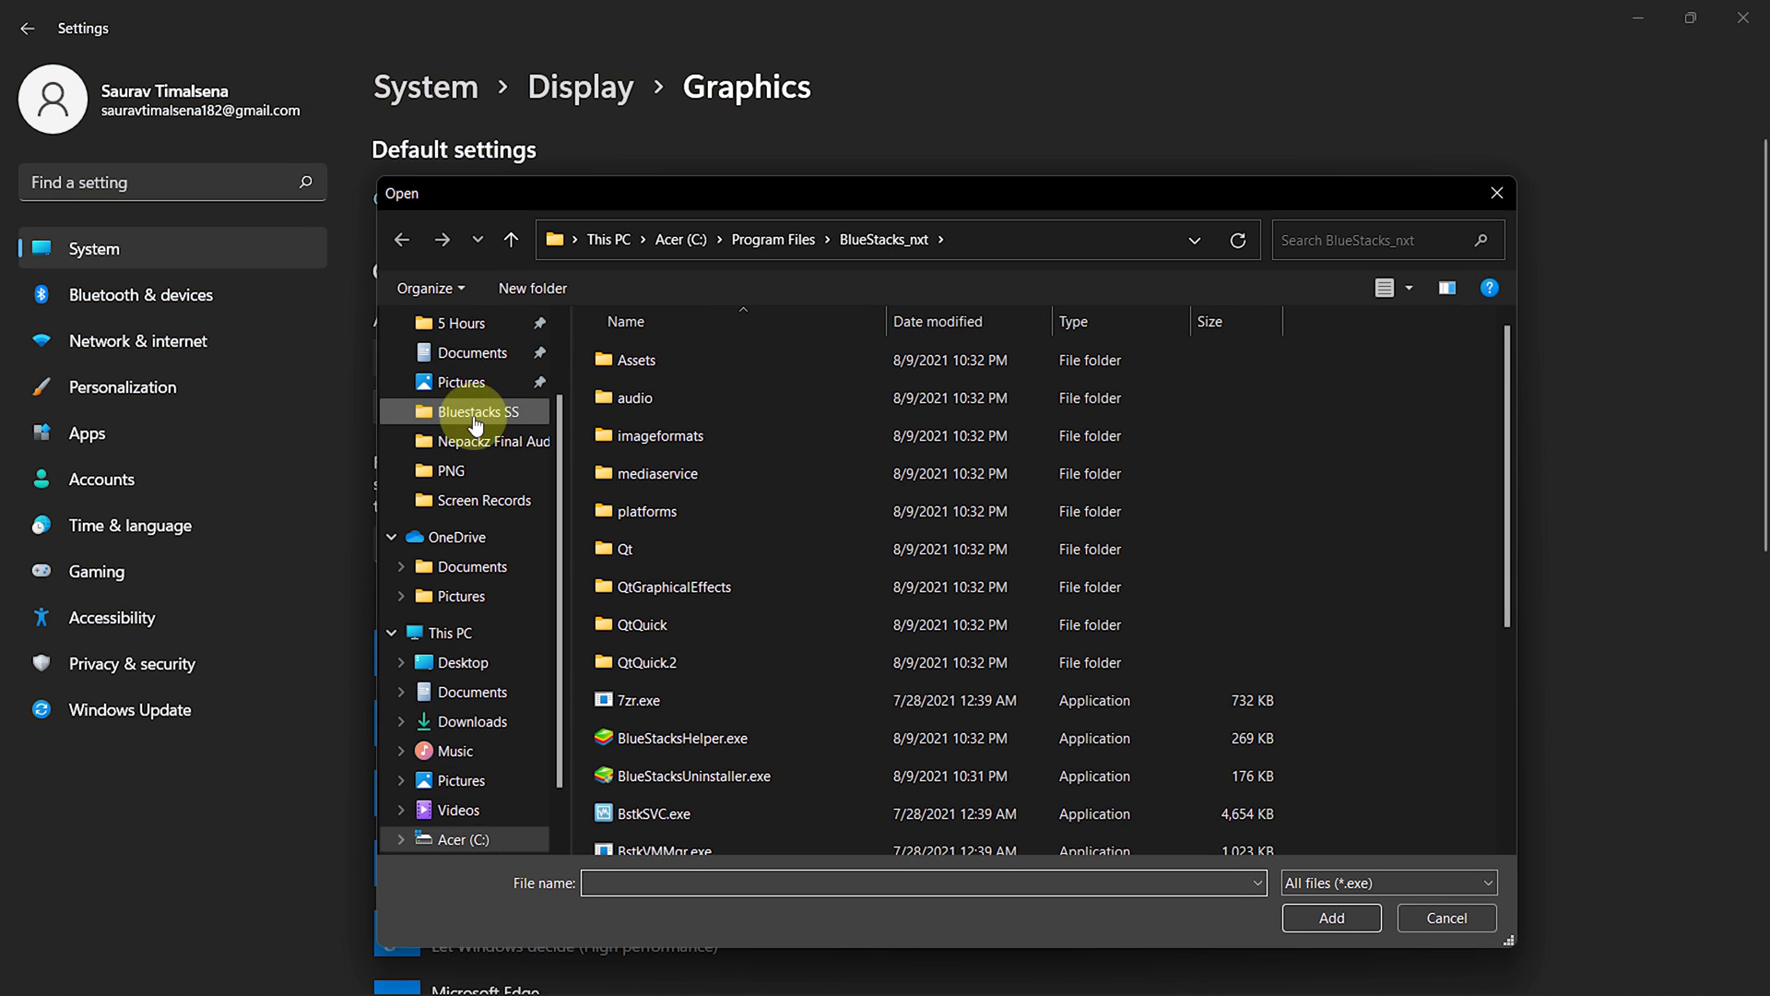
scroll(505, 478, down, 1)
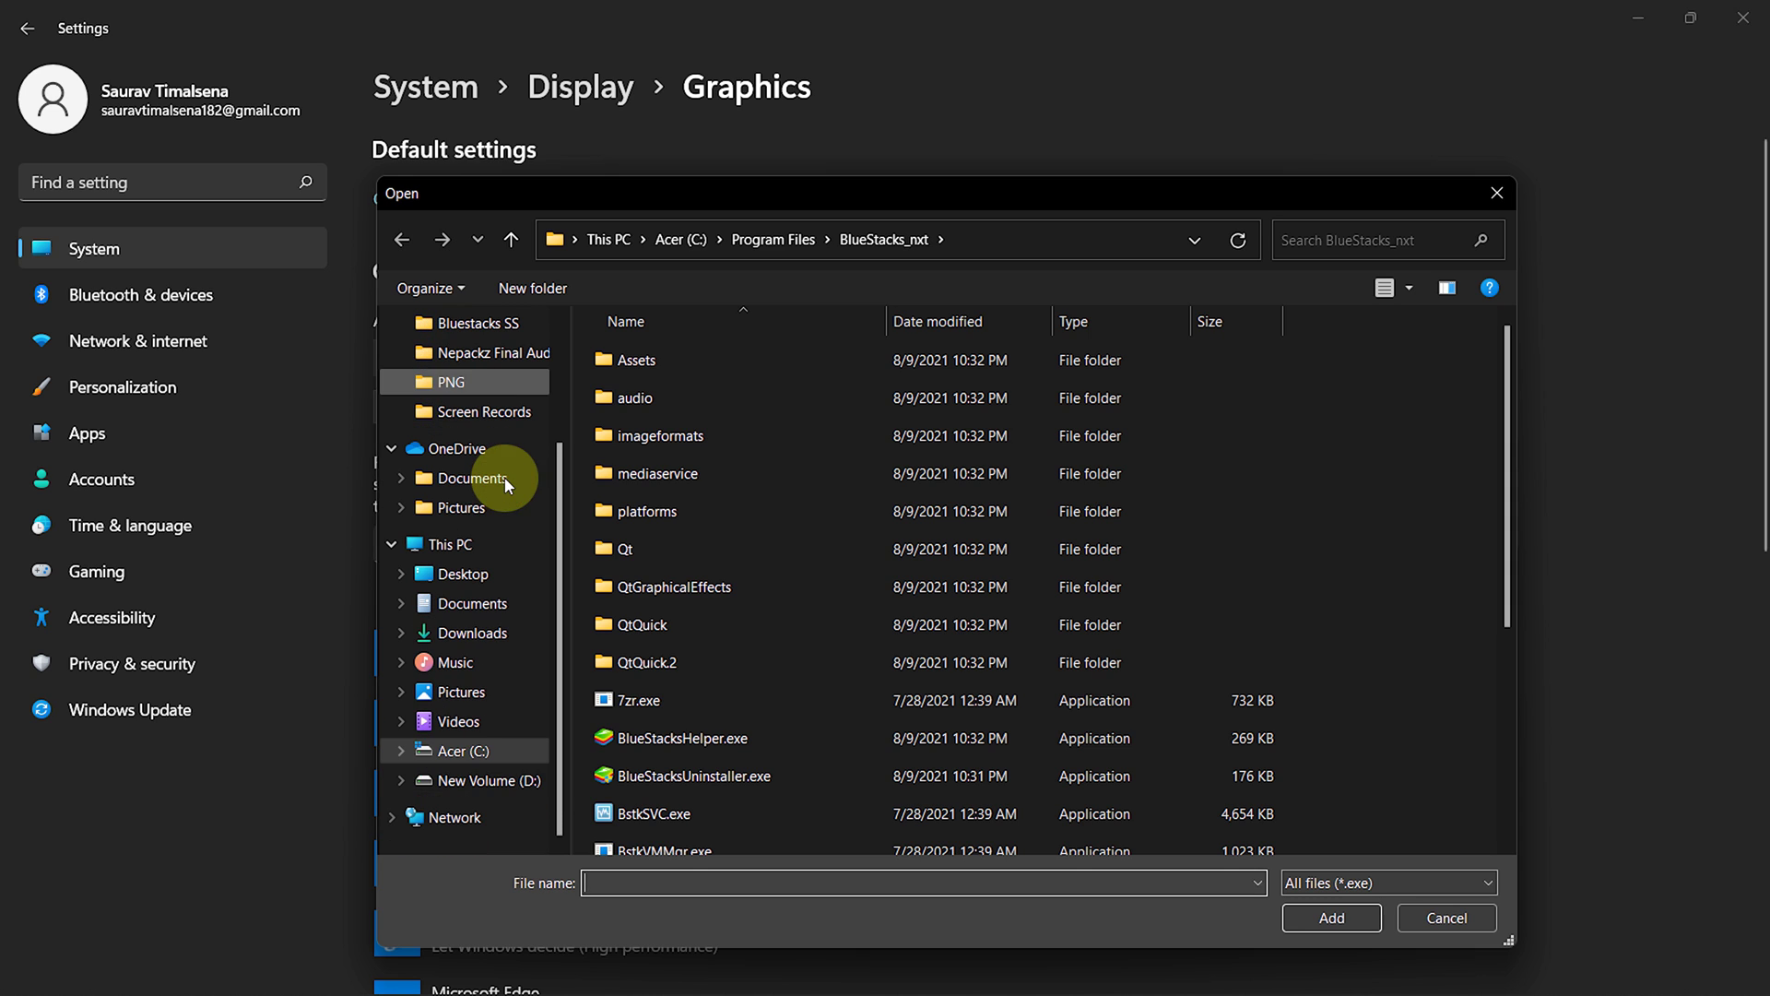
click(488, 780)
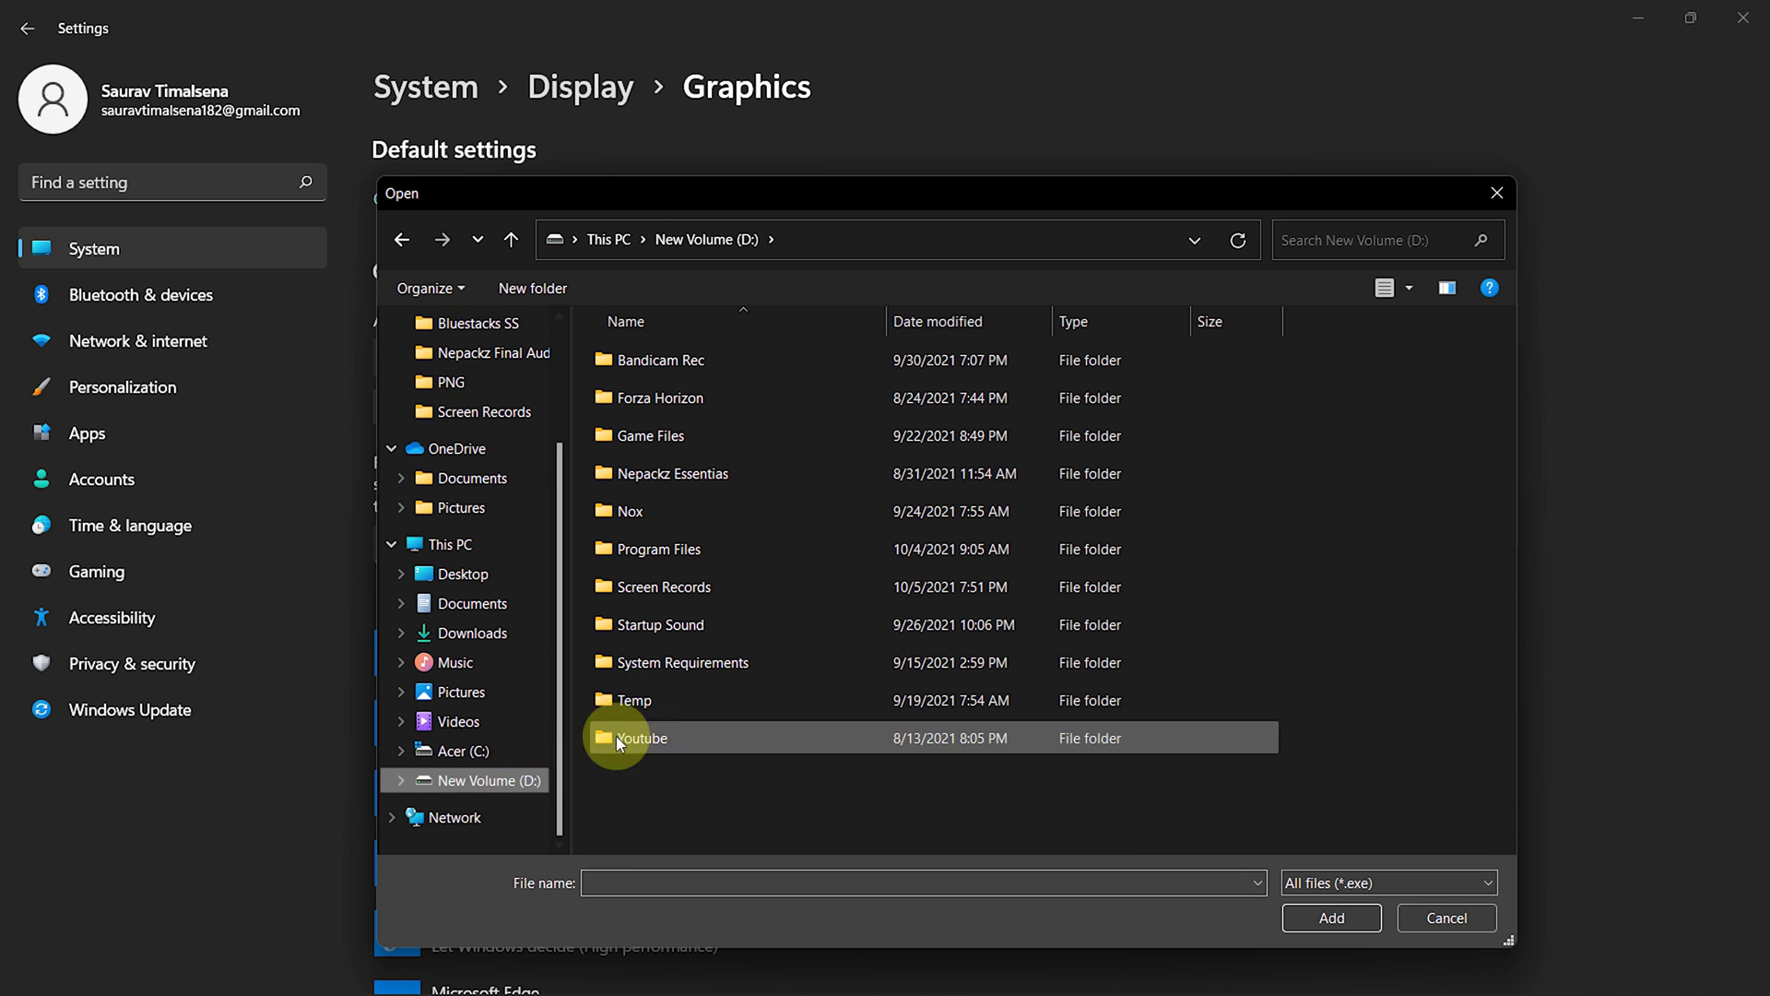
double_click(710, 552)
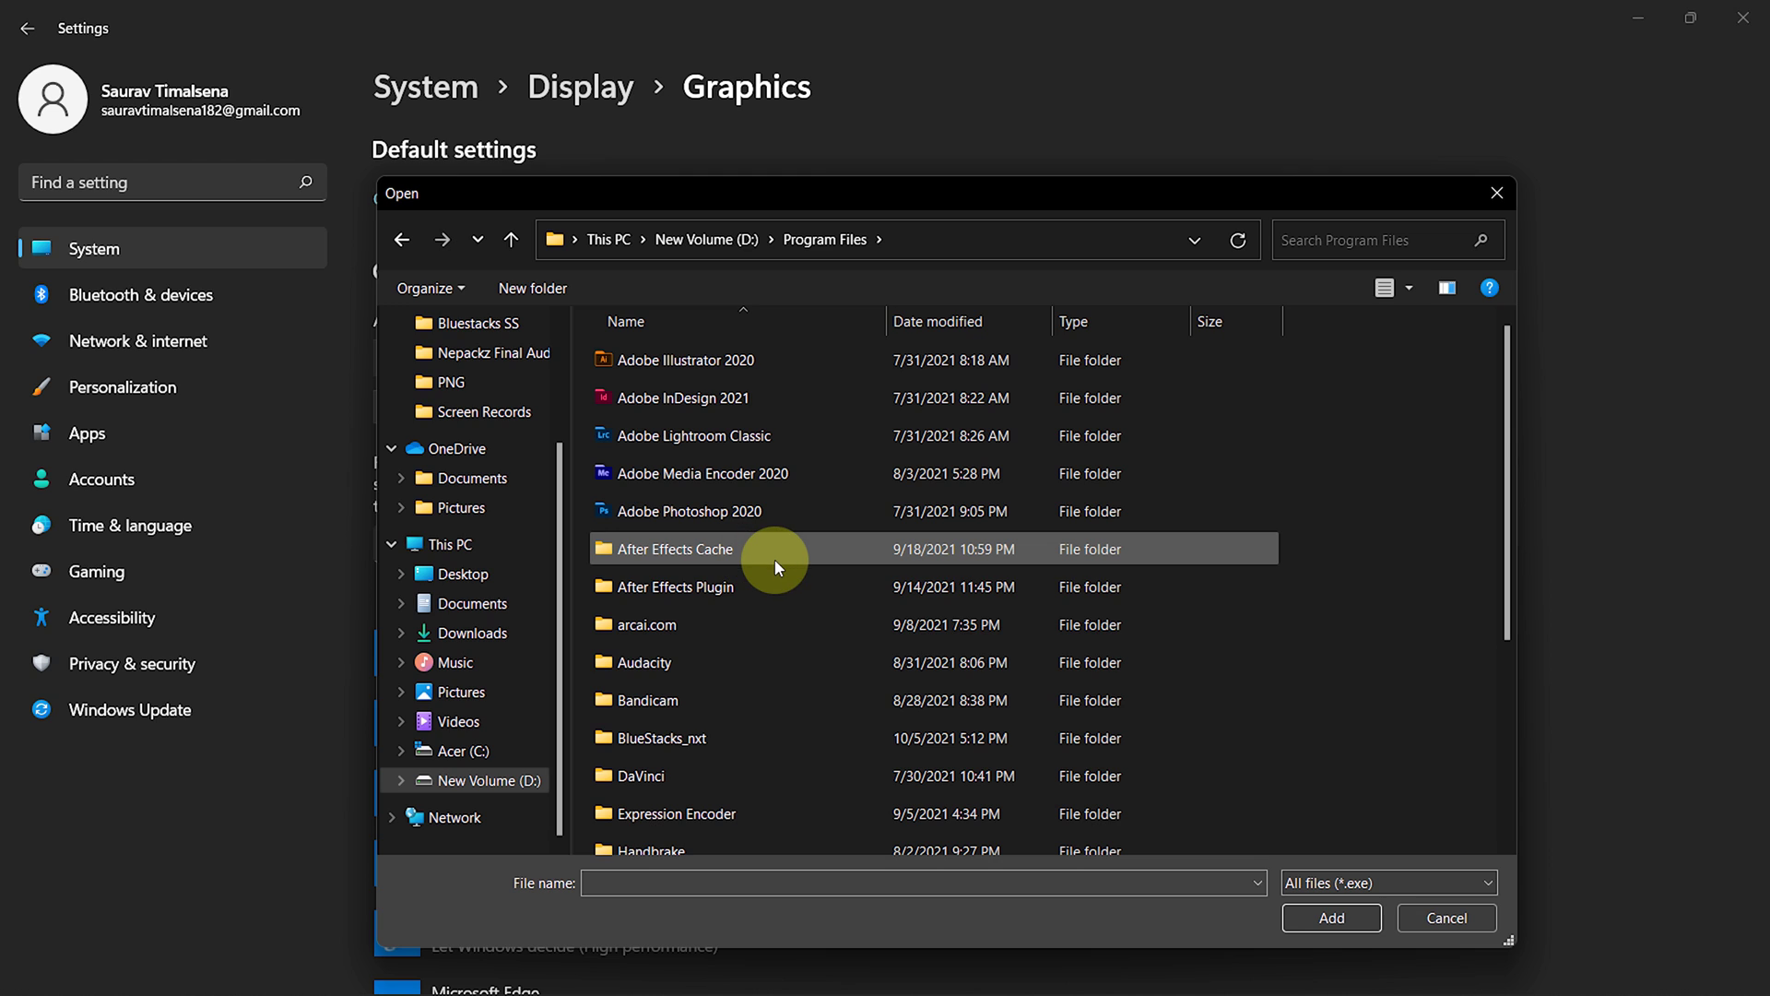
scroll(774, 564, down, 3)
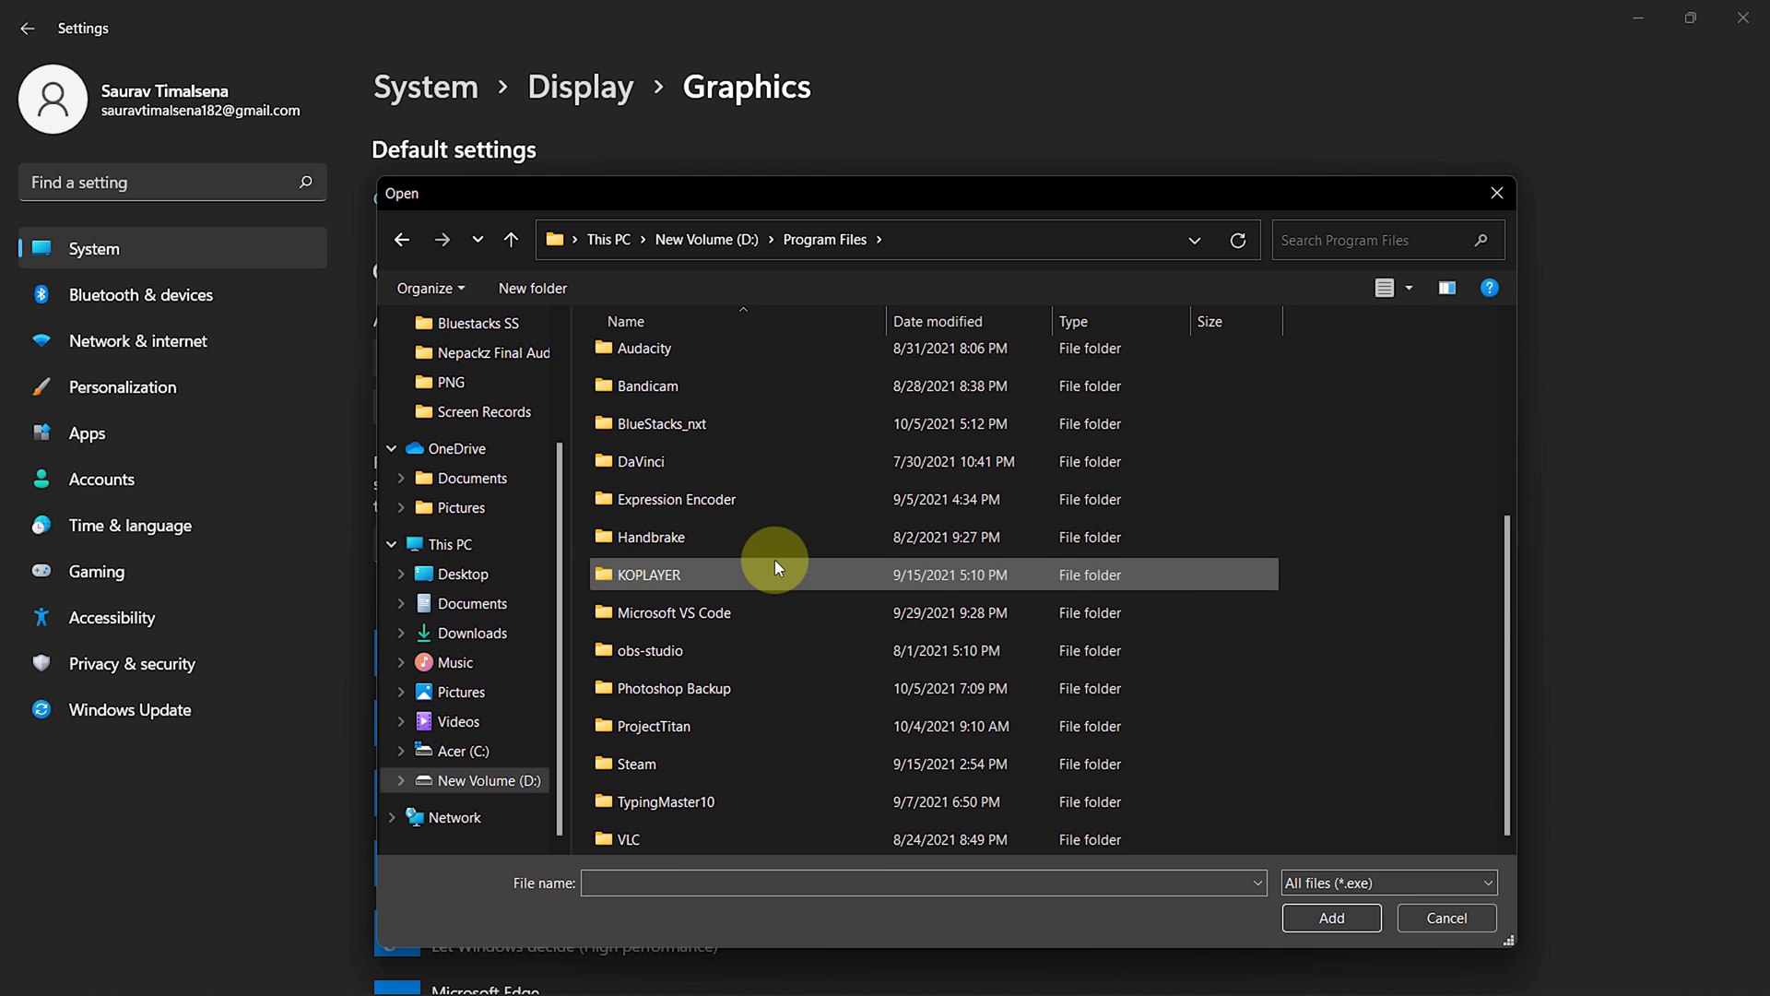
double_click(743, 716)
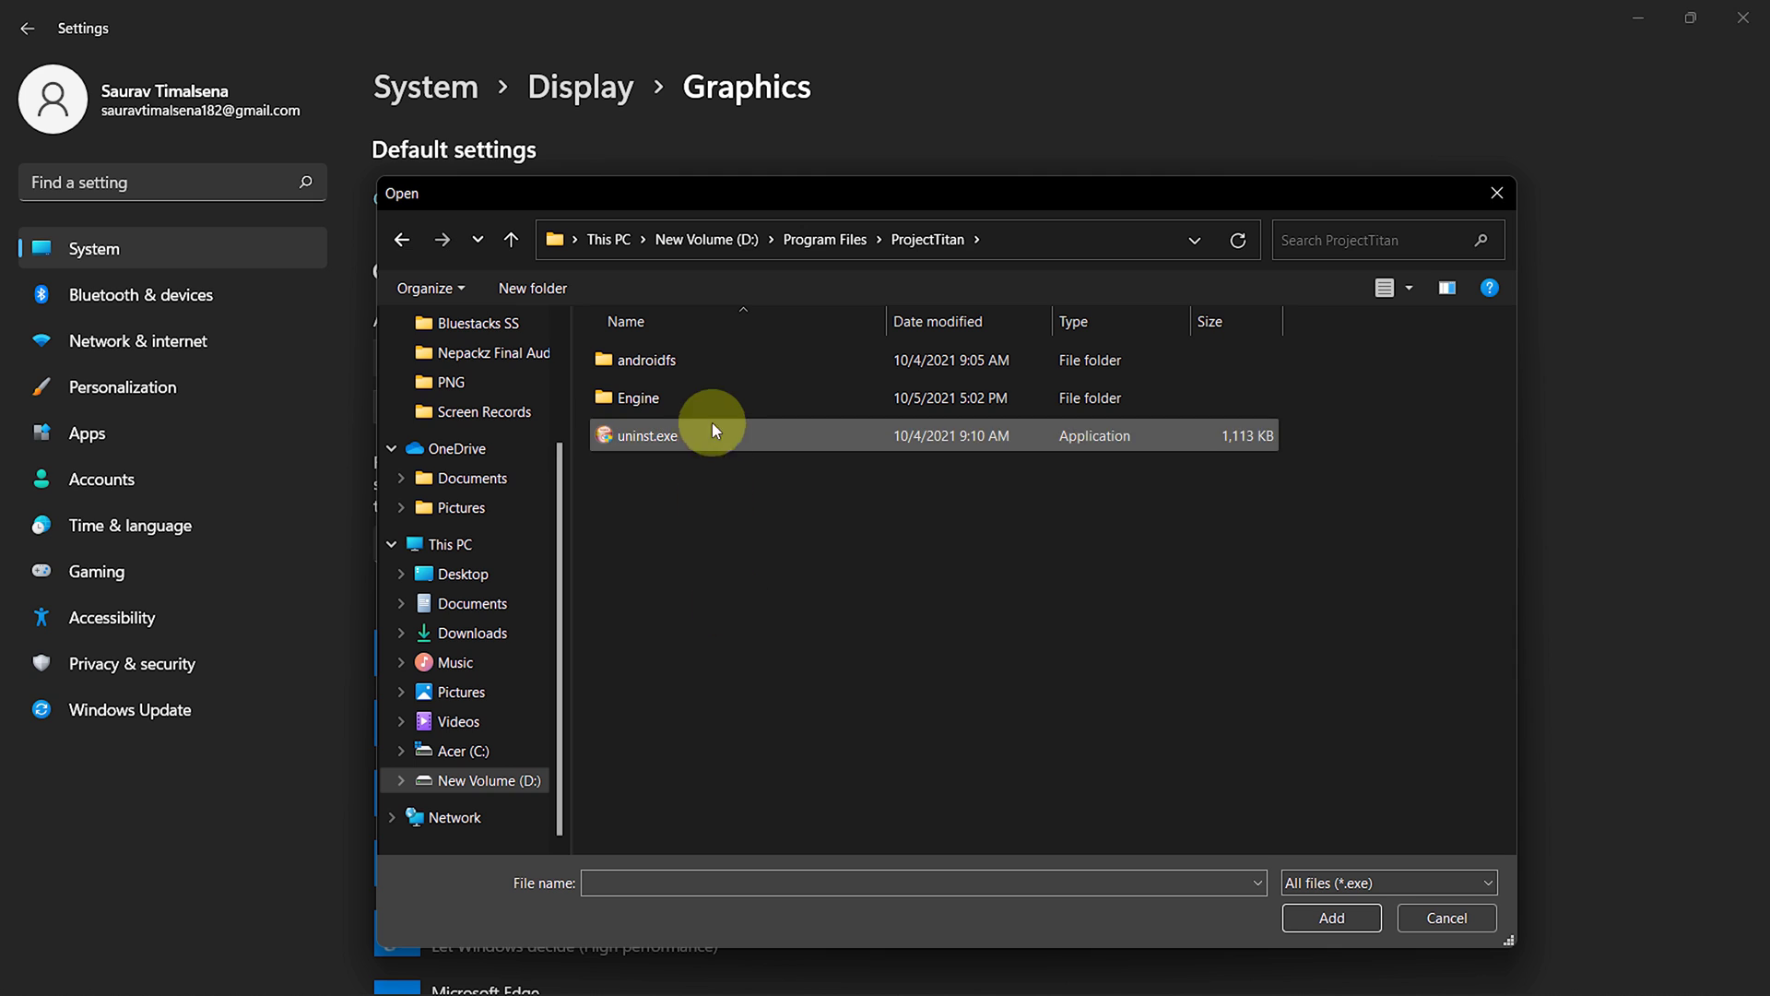
click(720, 405)
double_click(719, 402)
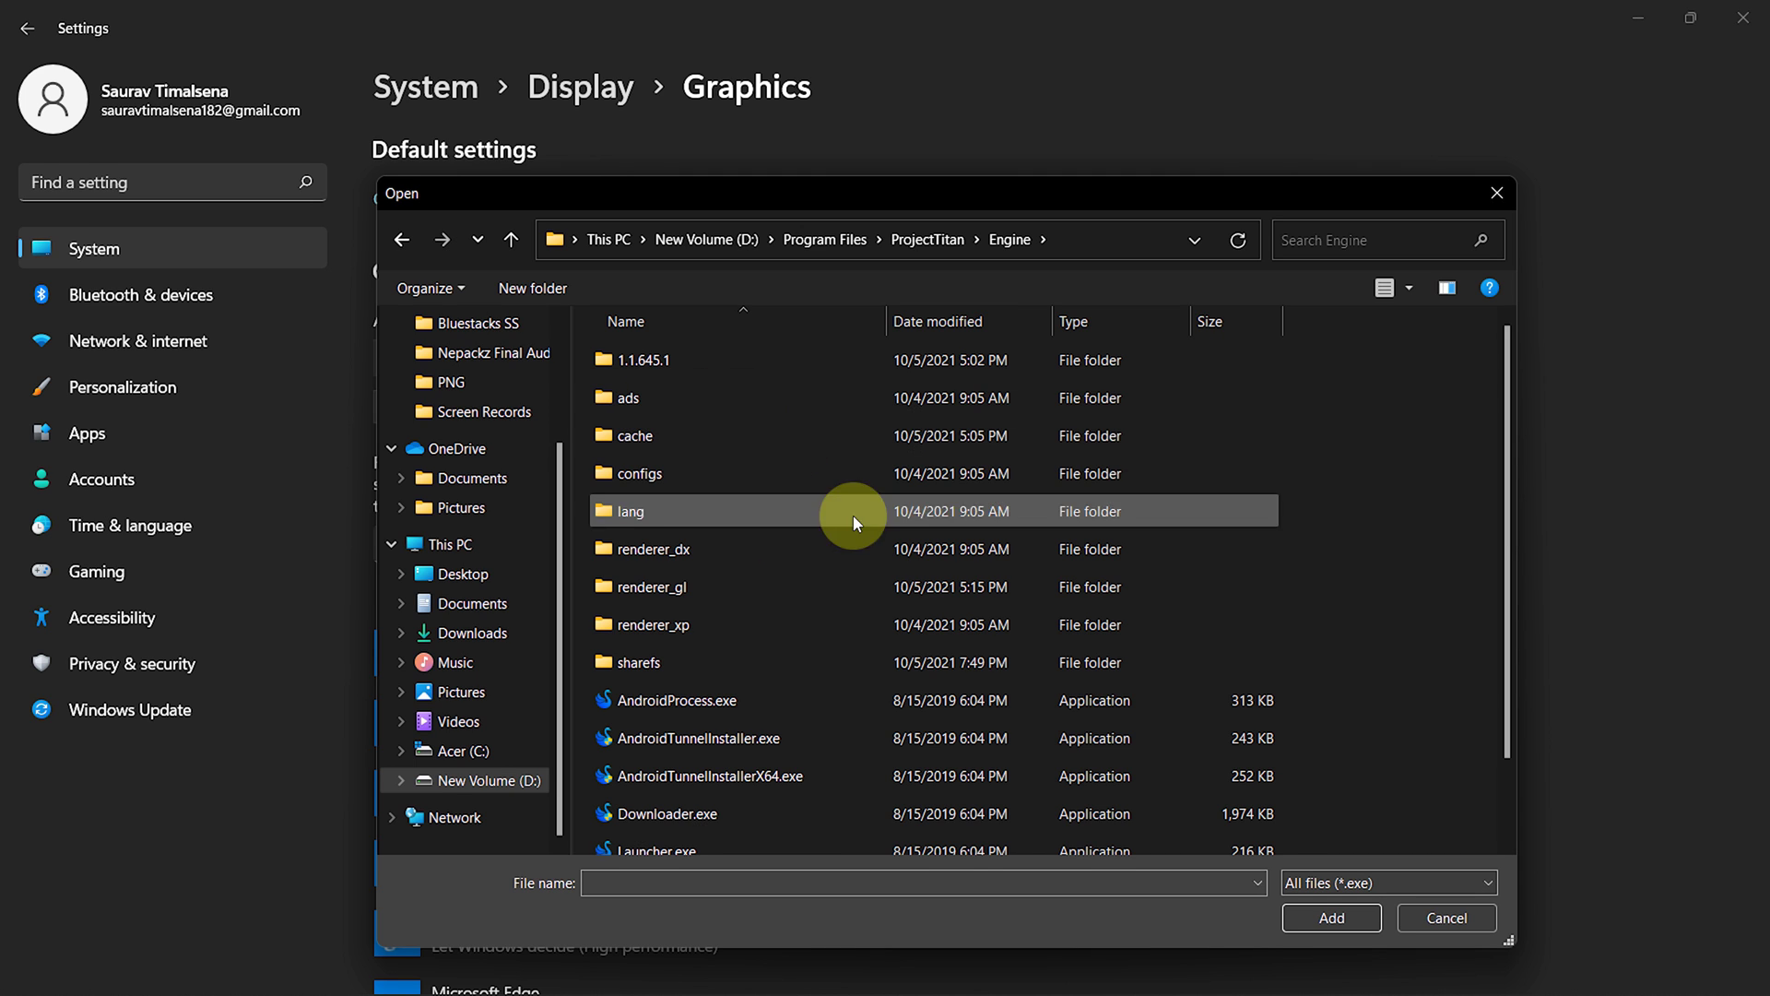
scroll(854, 553, down, 2)
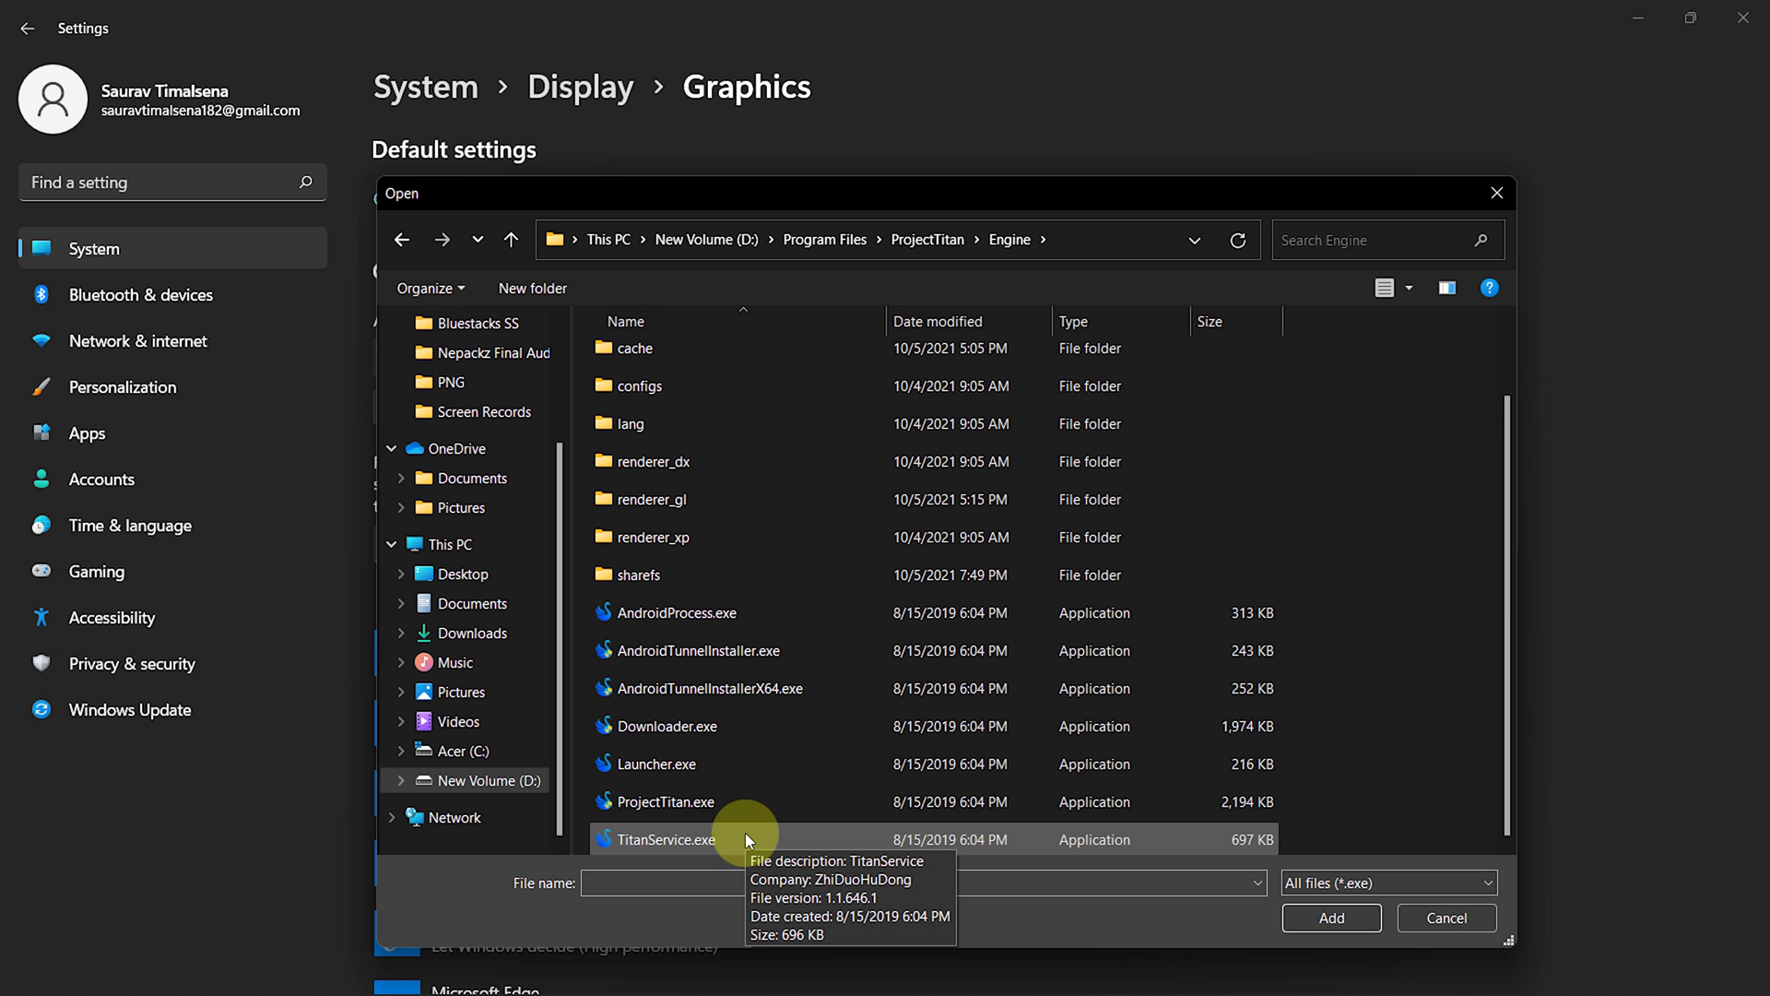
double_click(804, 832)
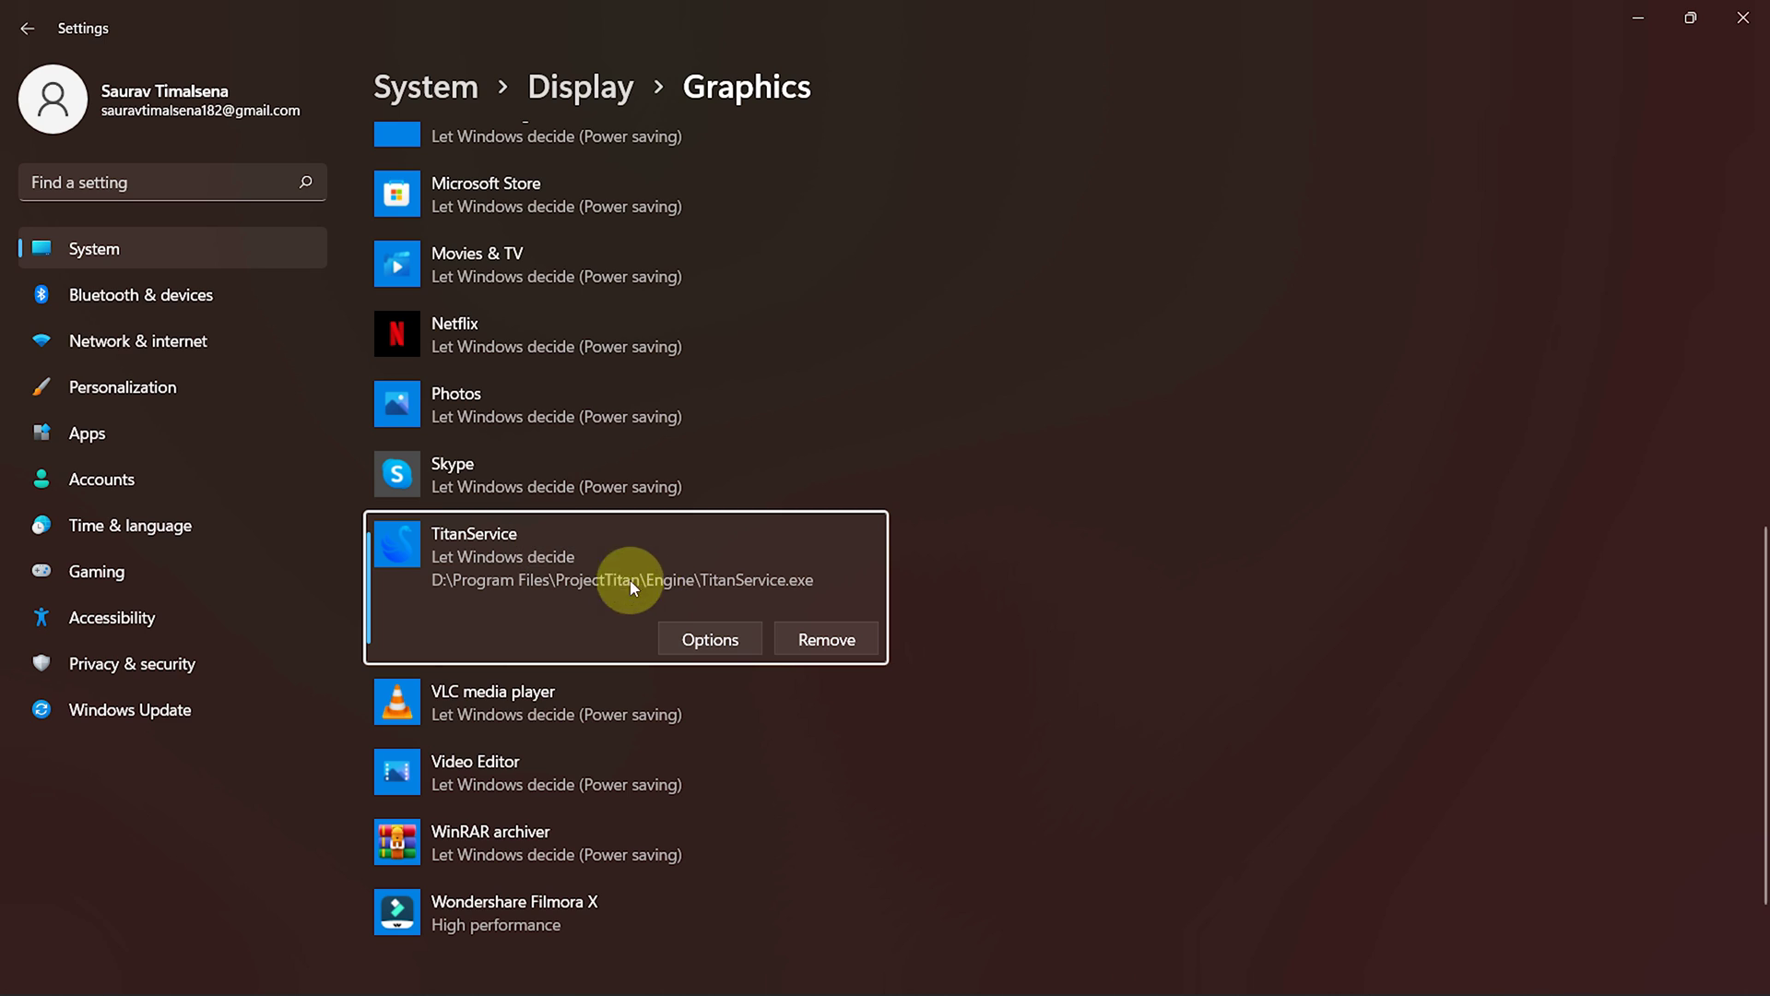
Save TitanService's graphics preference as High performance and close Settings.
click(723, 642)
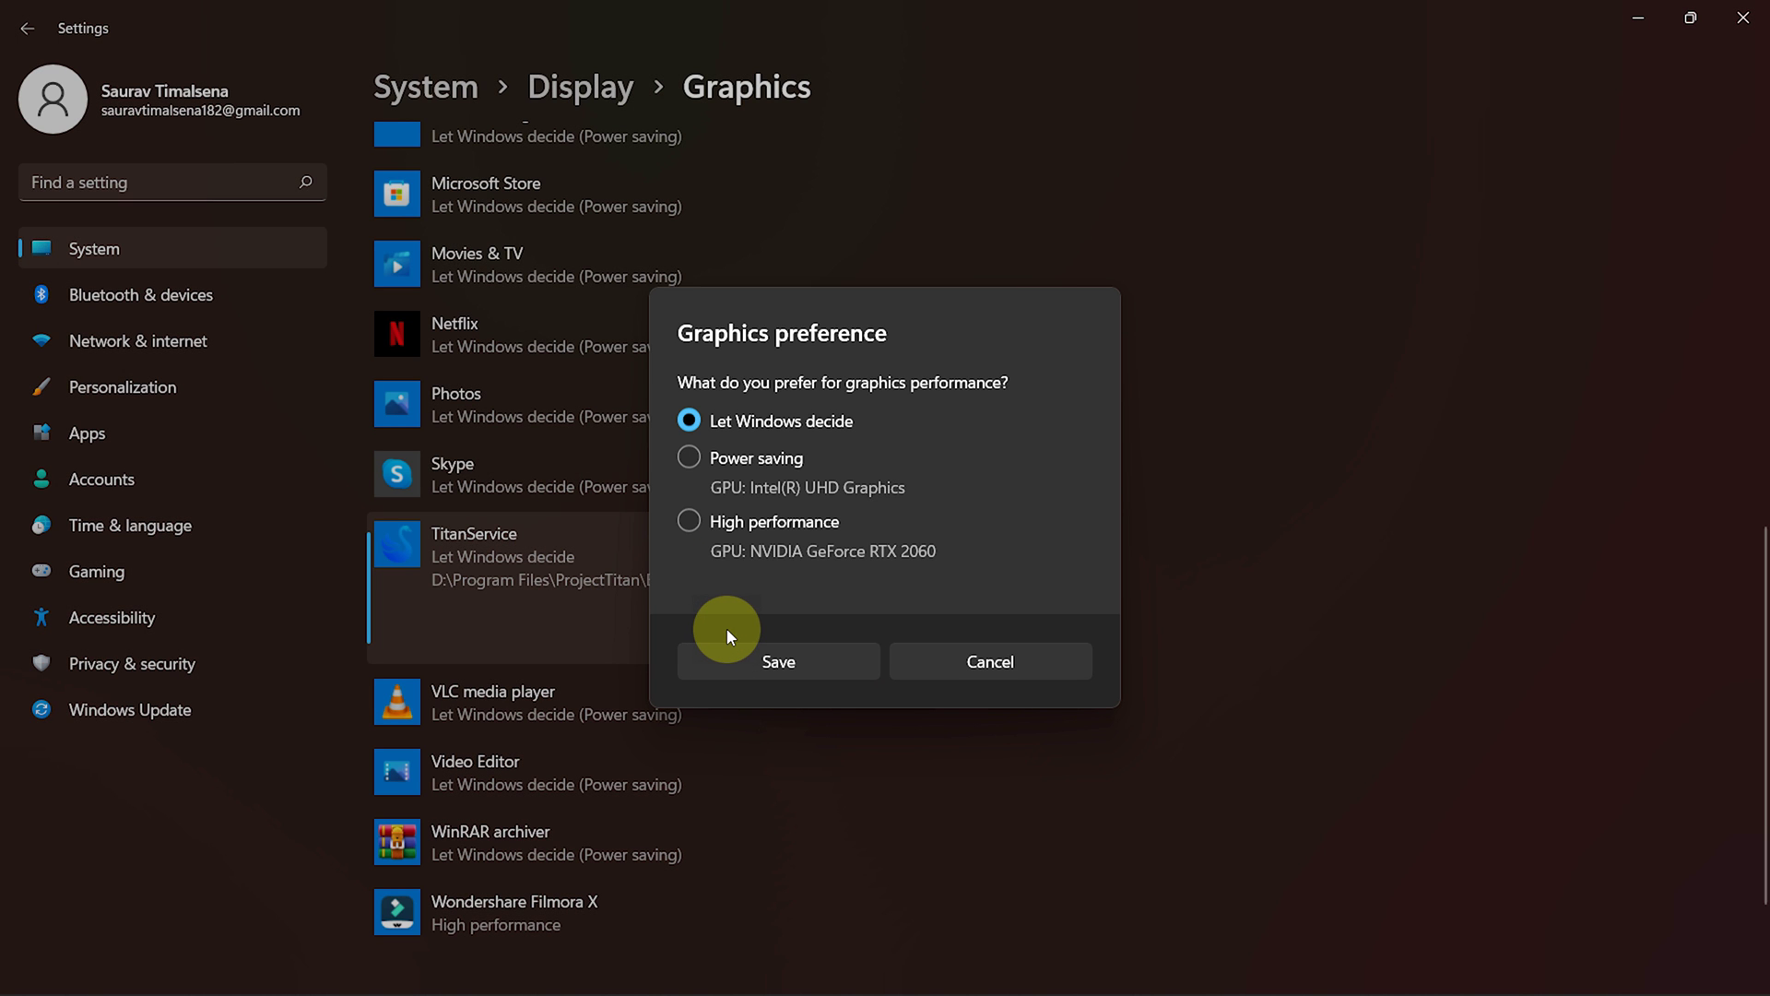
click(693, 523)
click(776, 662)
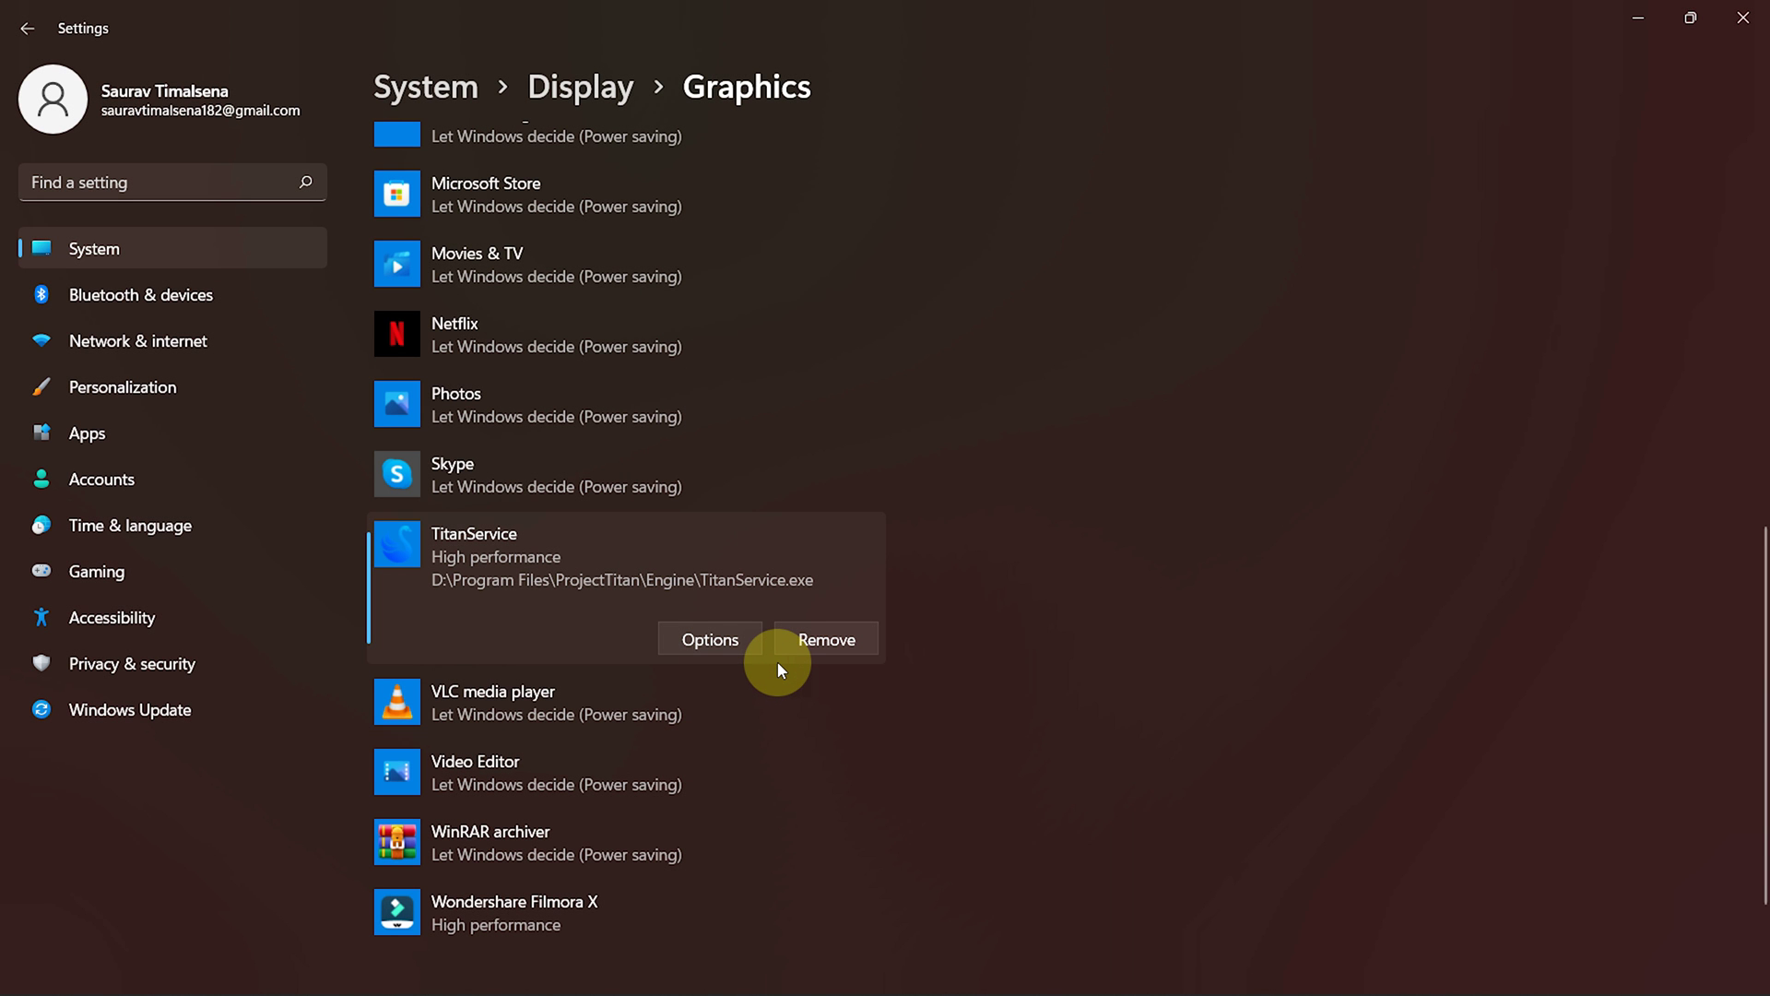
click(1742, 18)
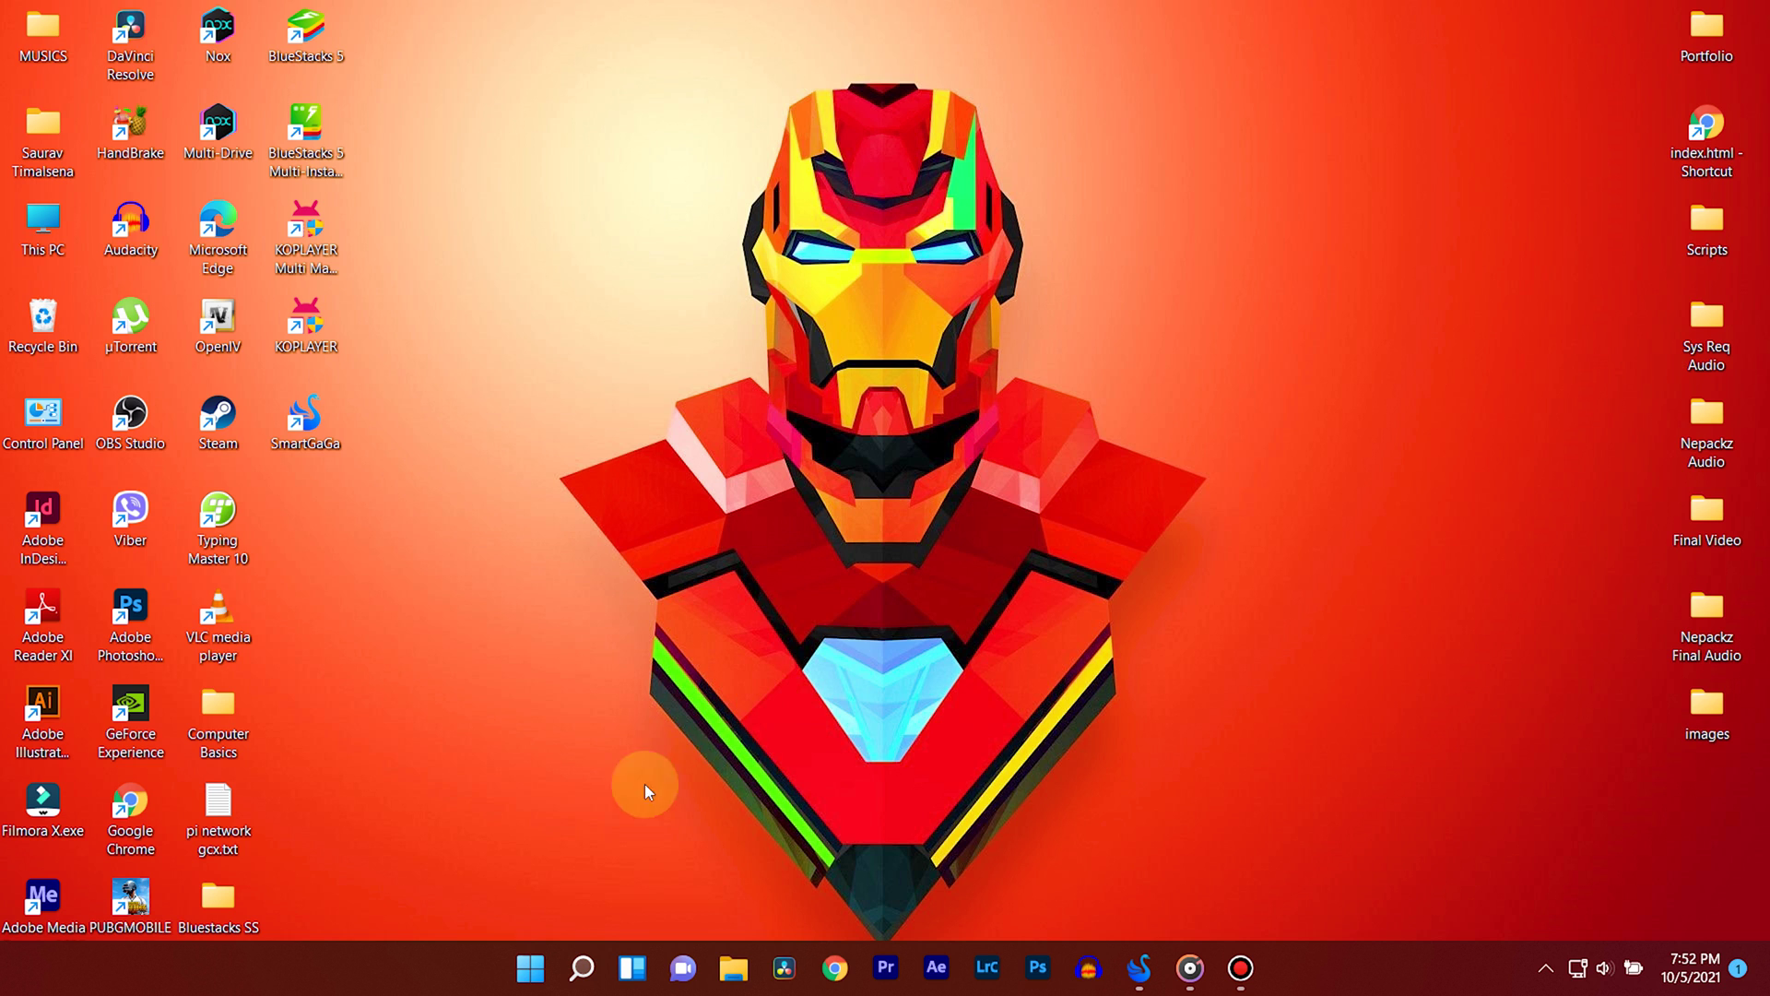
Open Control Panel's Power Options and select the hidden Ultimate Performance plan.
click(581, 967)
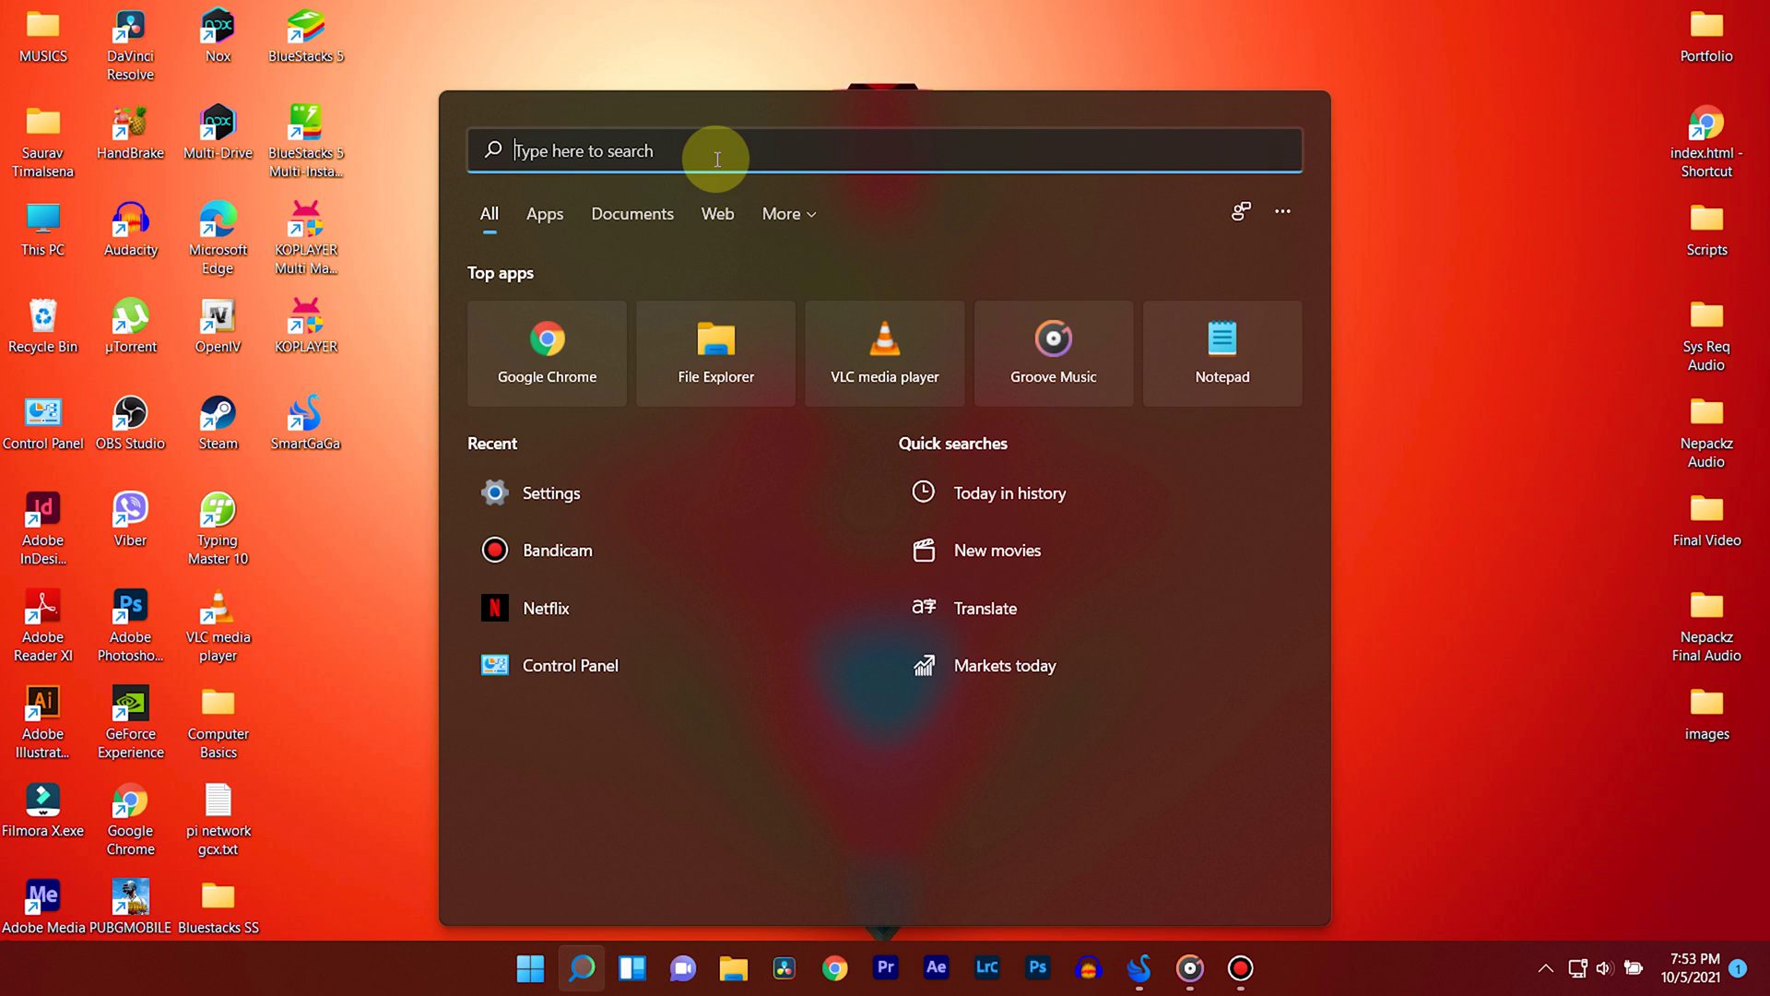
text(contro)
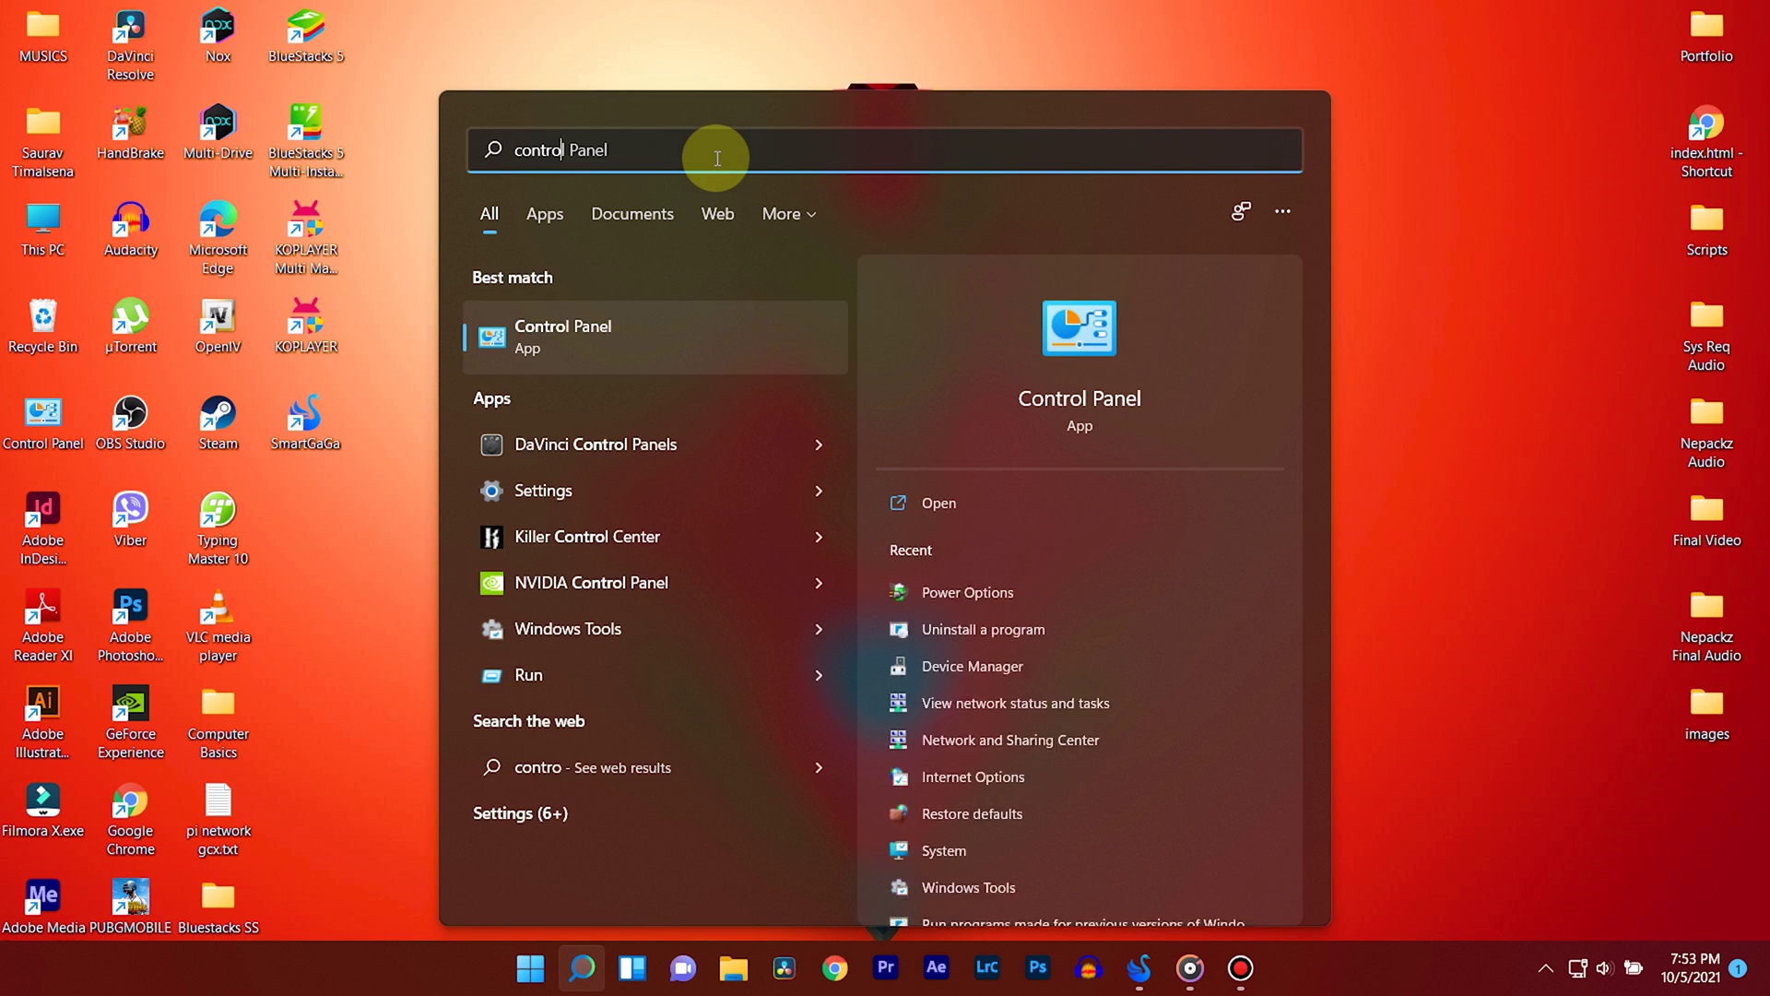
text(l pane;)
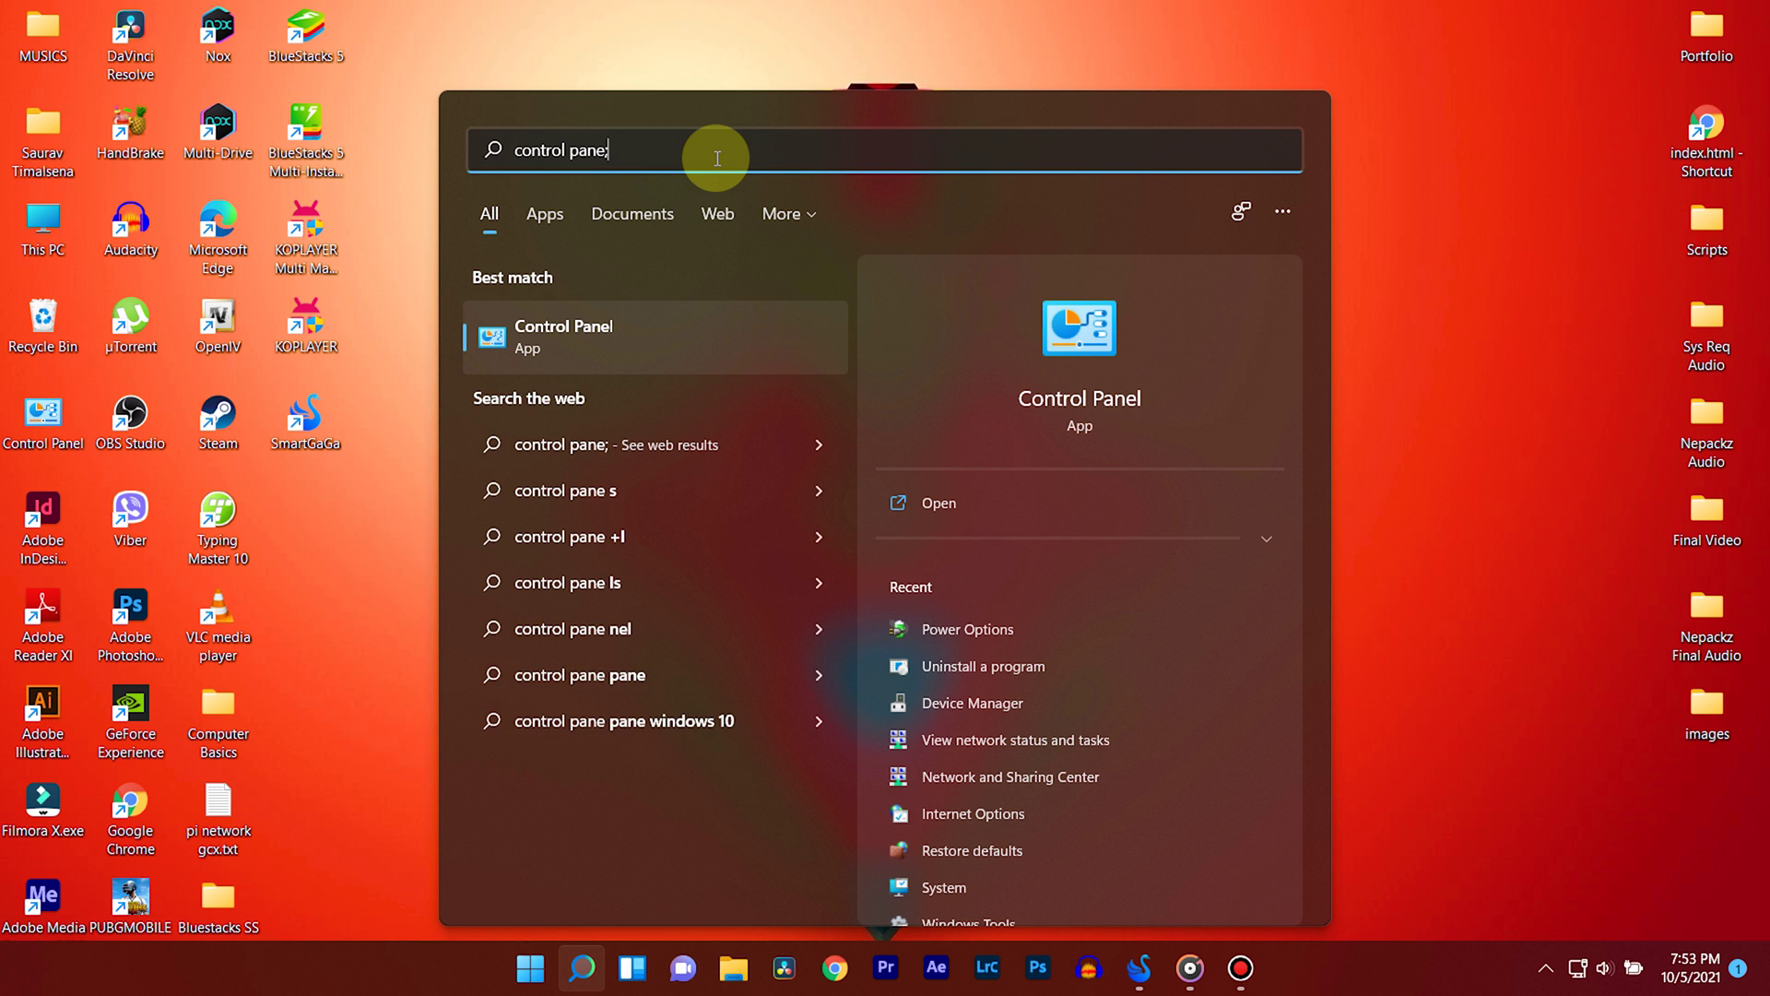
key(BackSpace)
text(l)
click(585, 330)
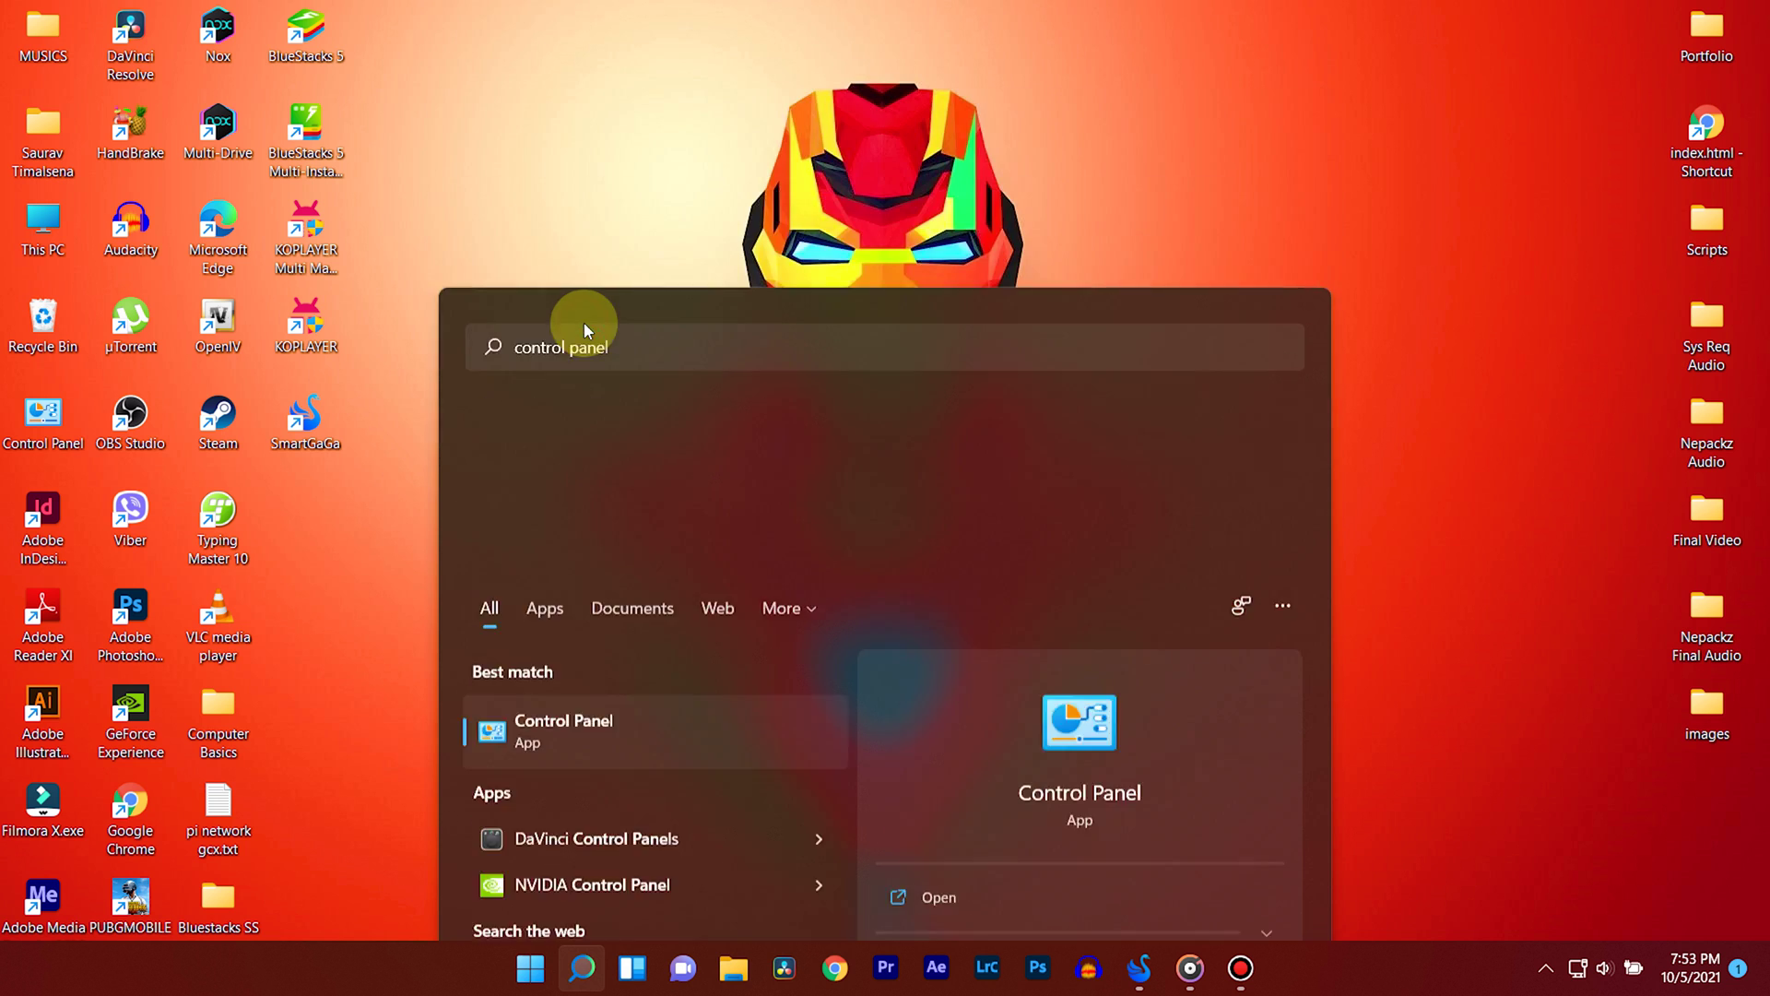
click(587, 343)
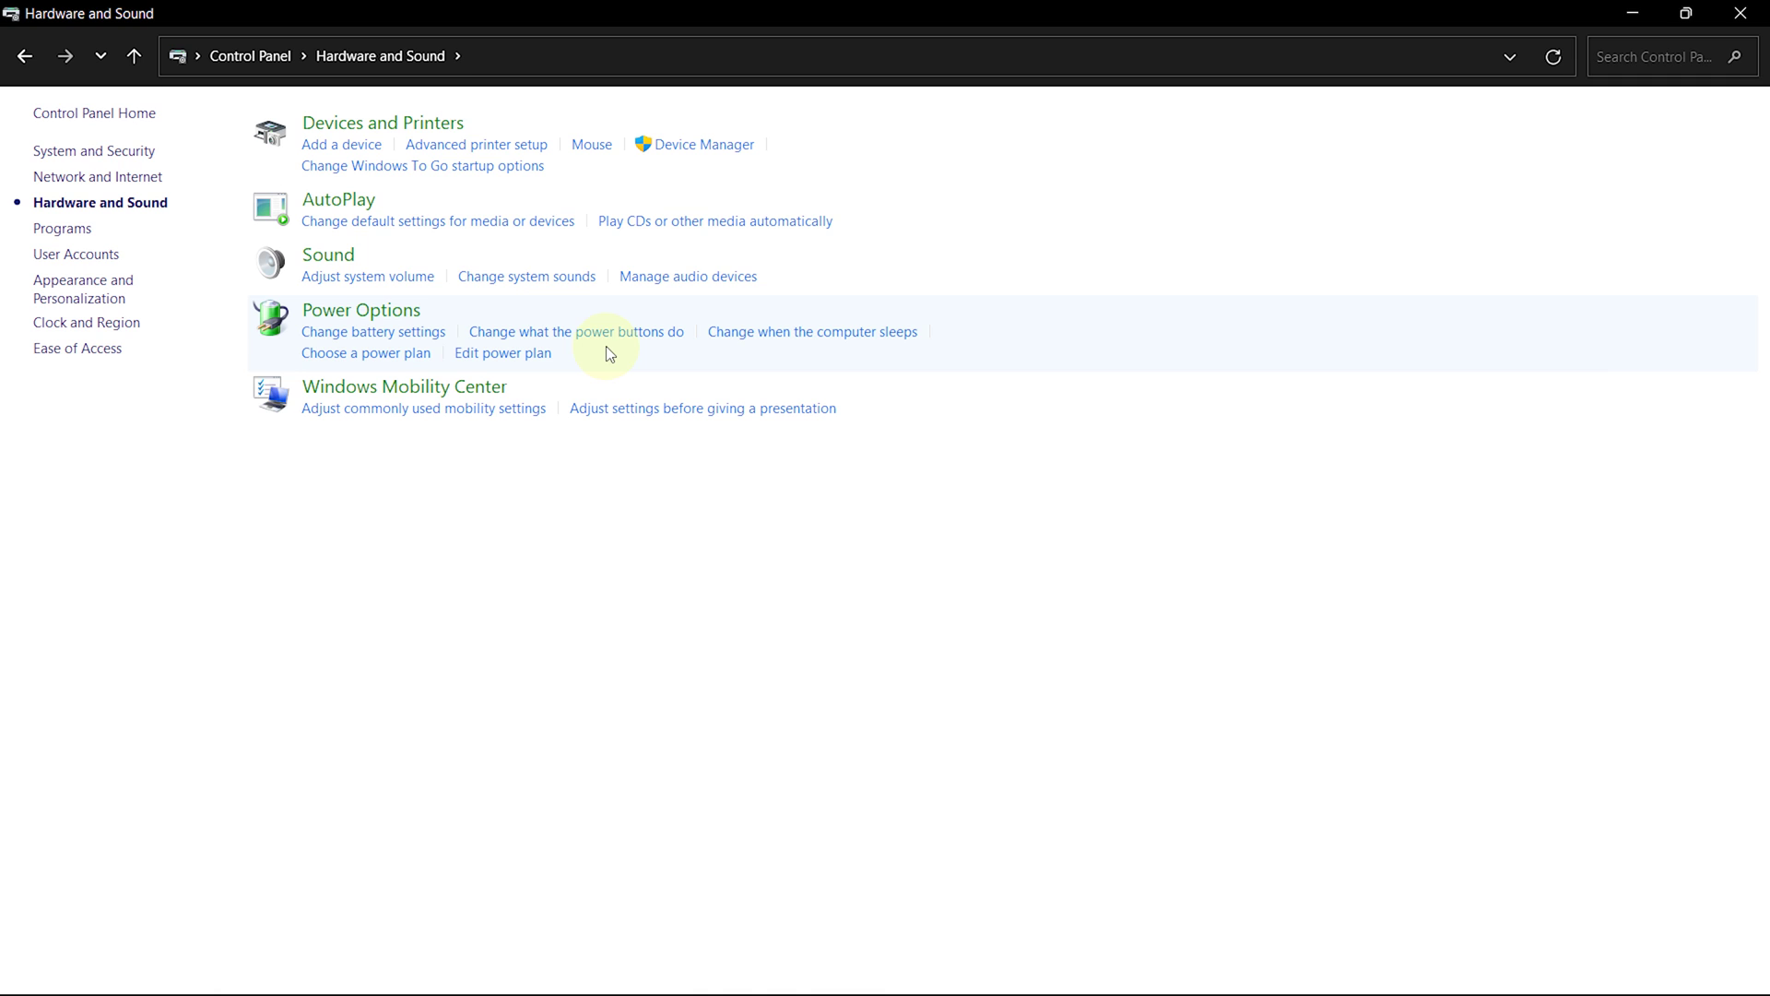
click(367, 317)
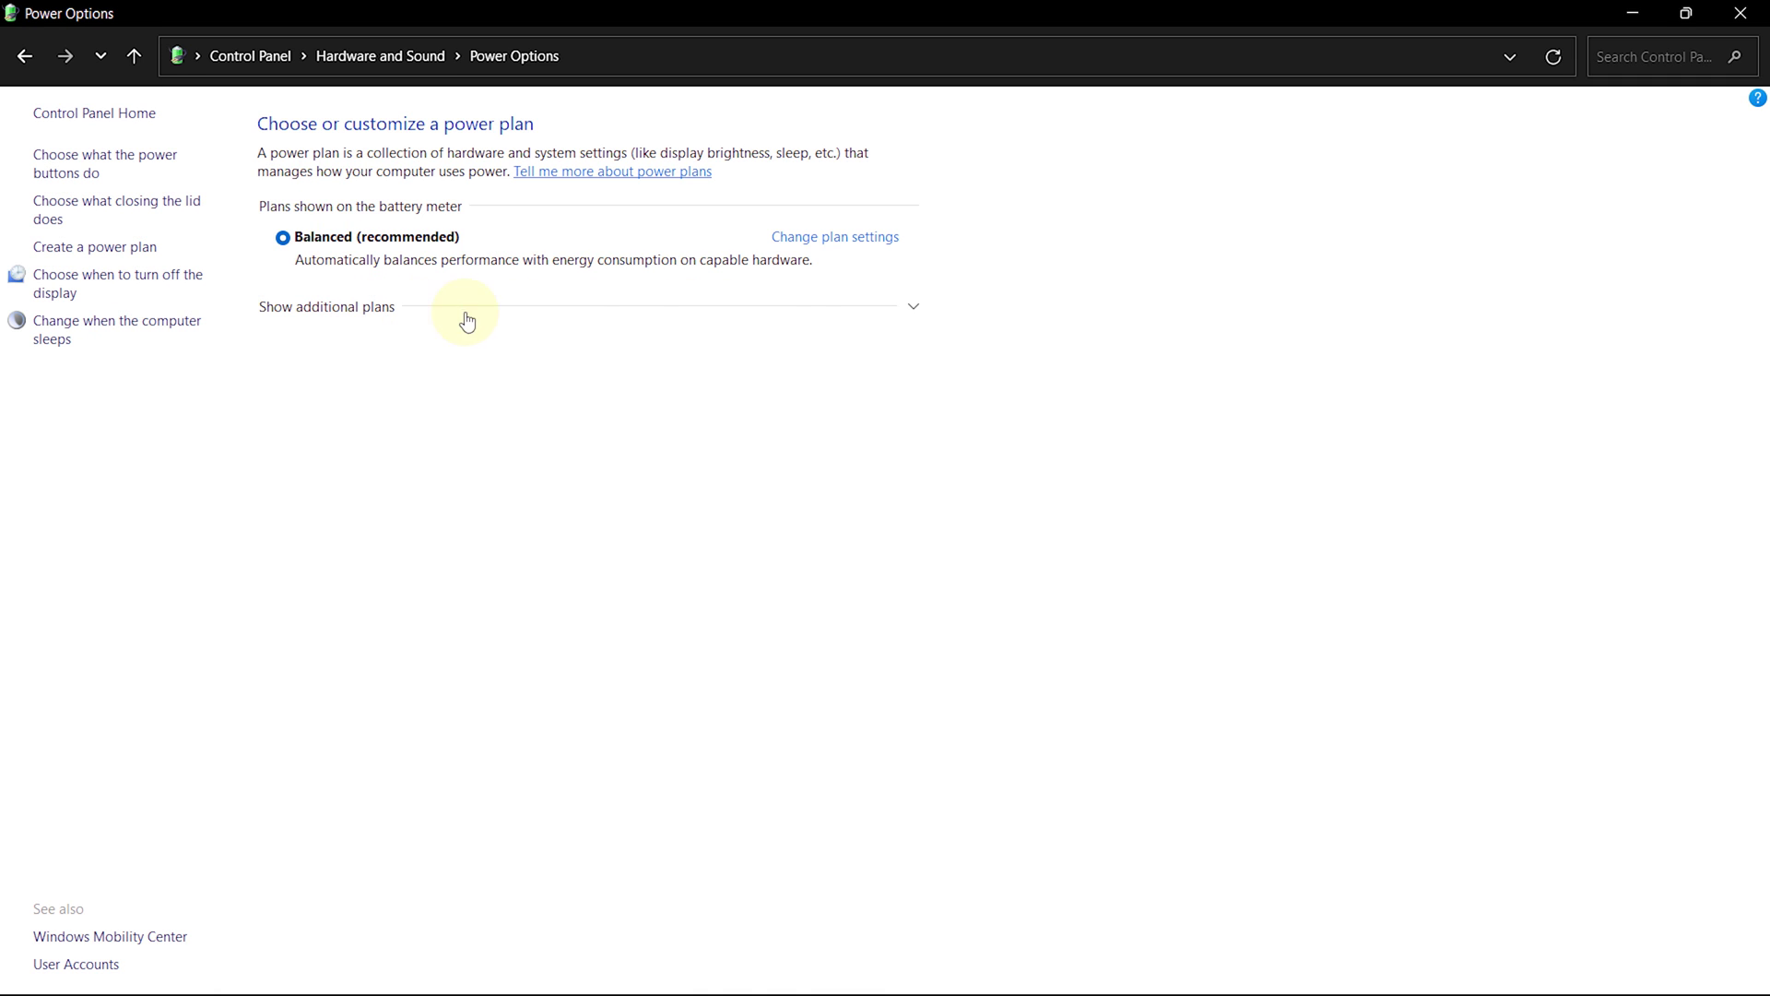
click(913, 305)
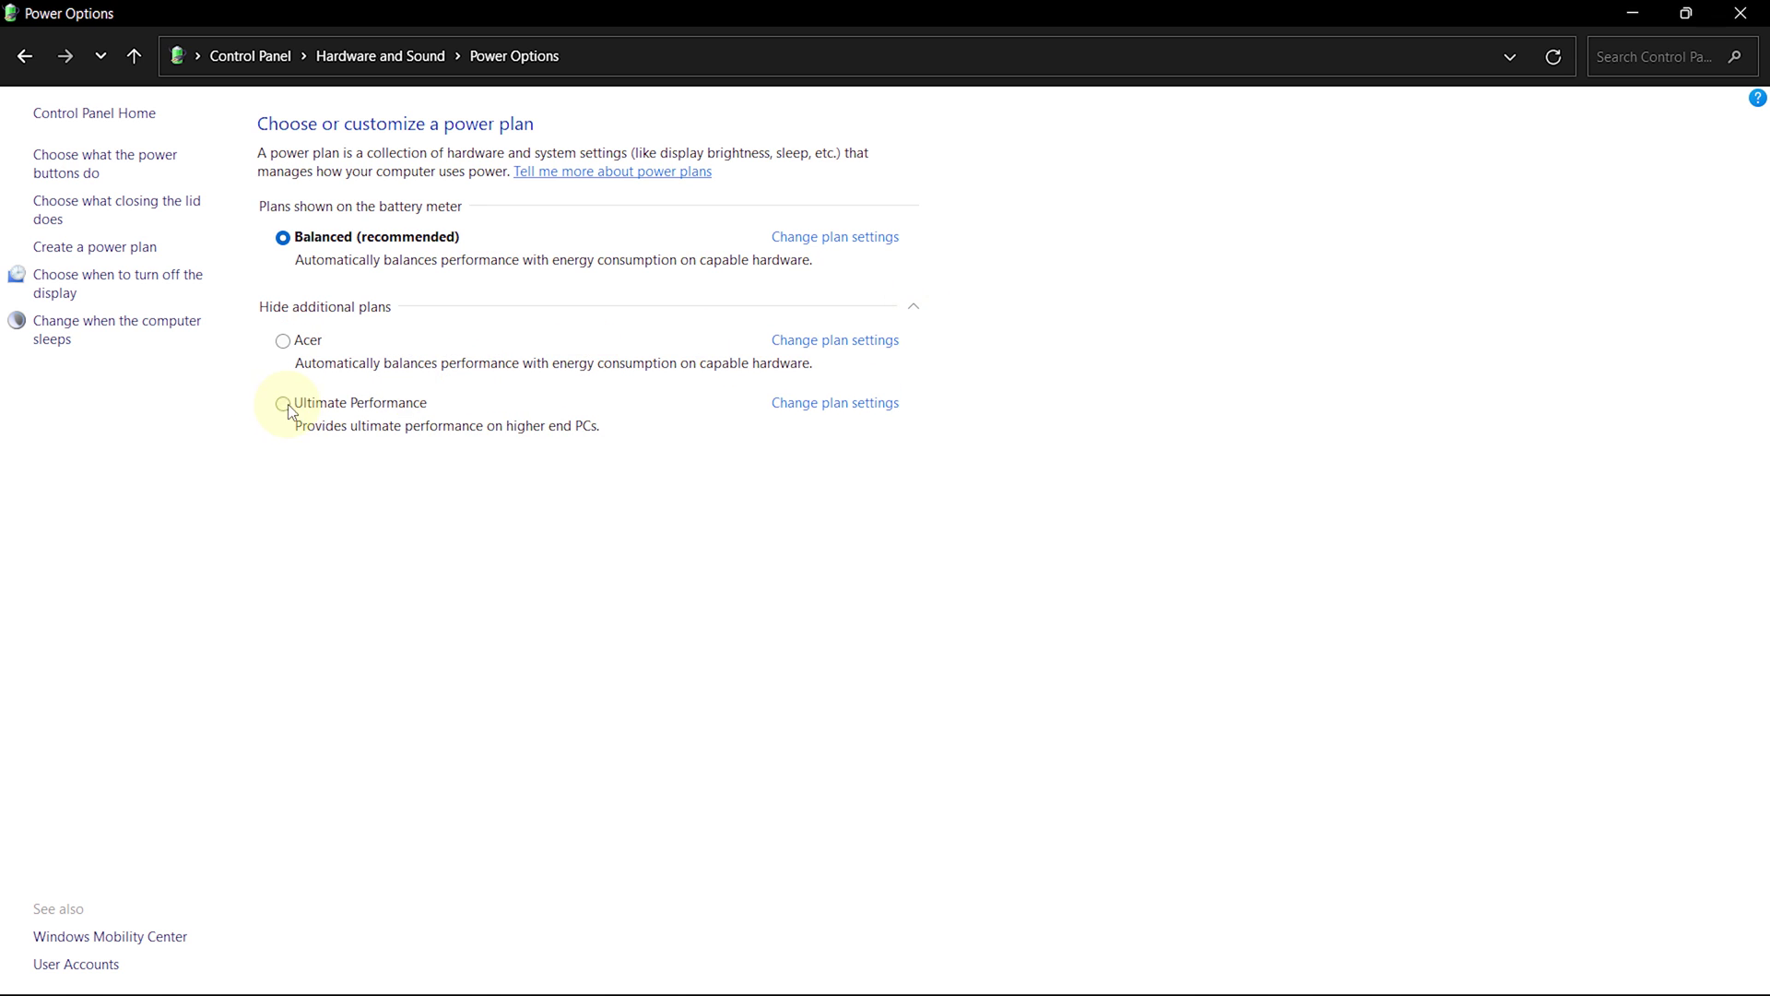
click(281, 402)
Create a power plan named 'High Performance' based on High performance and open its settings.
click(85, 245)
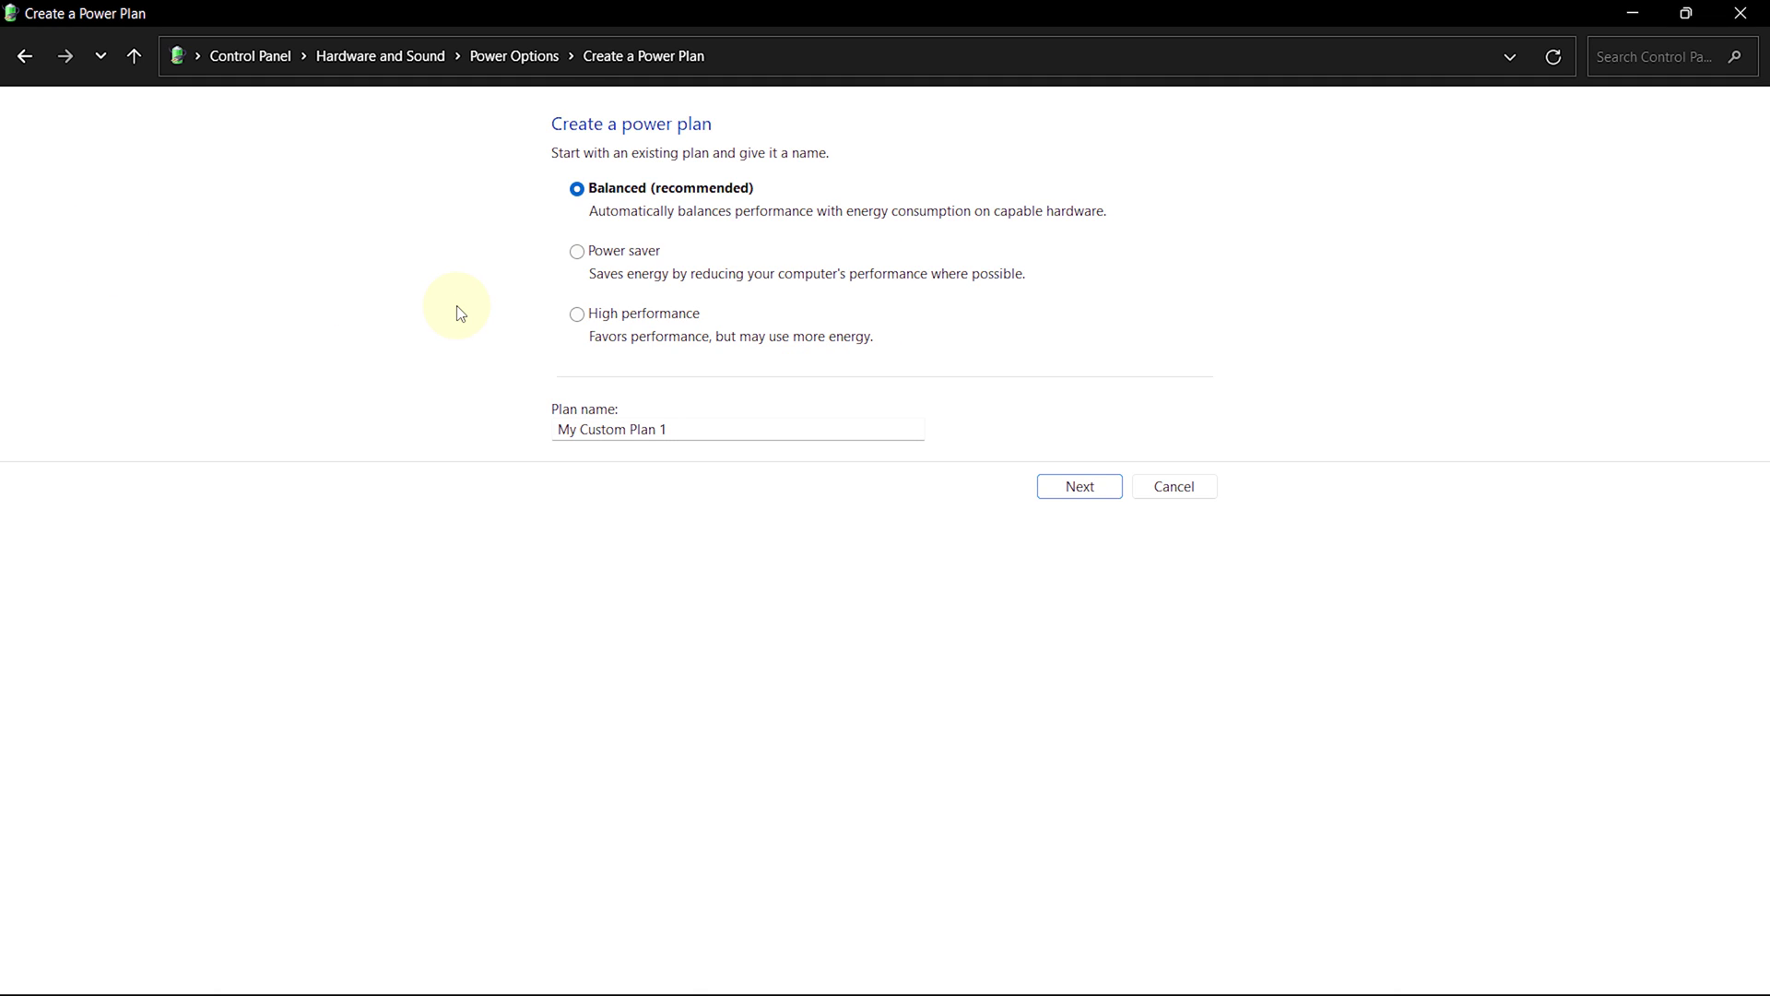
click(576, 314)
drag(557, 430, 680, 433)
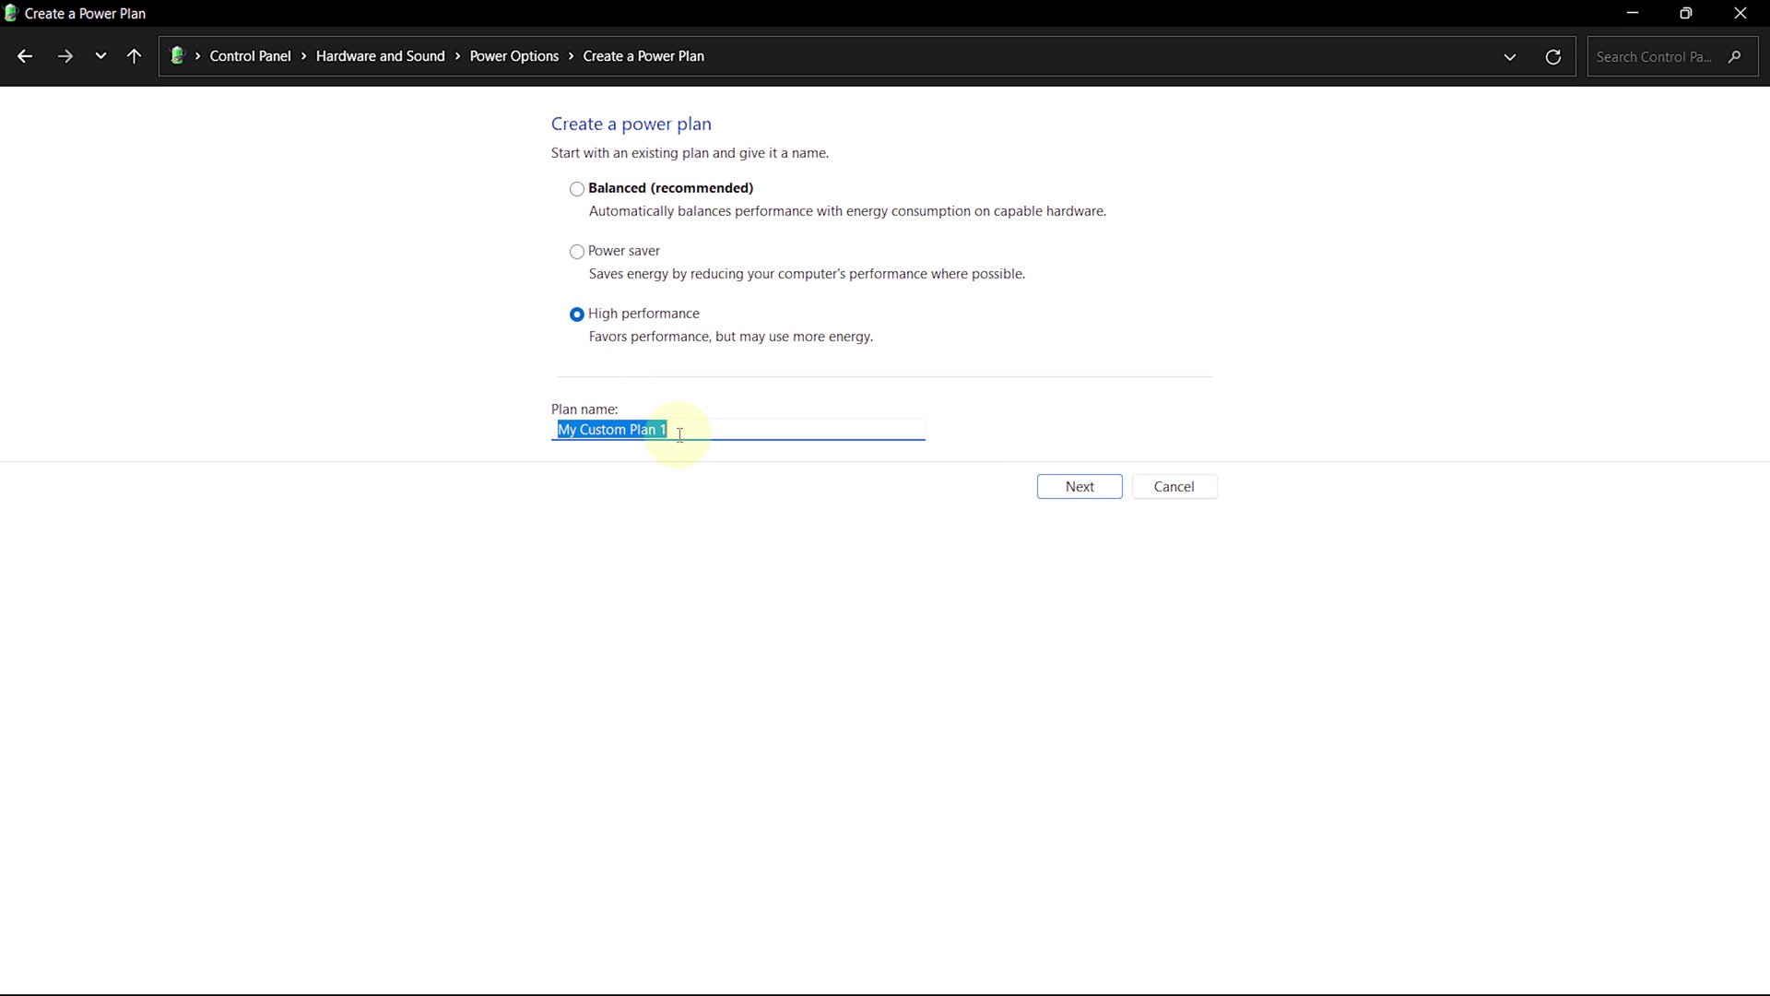
text(High)
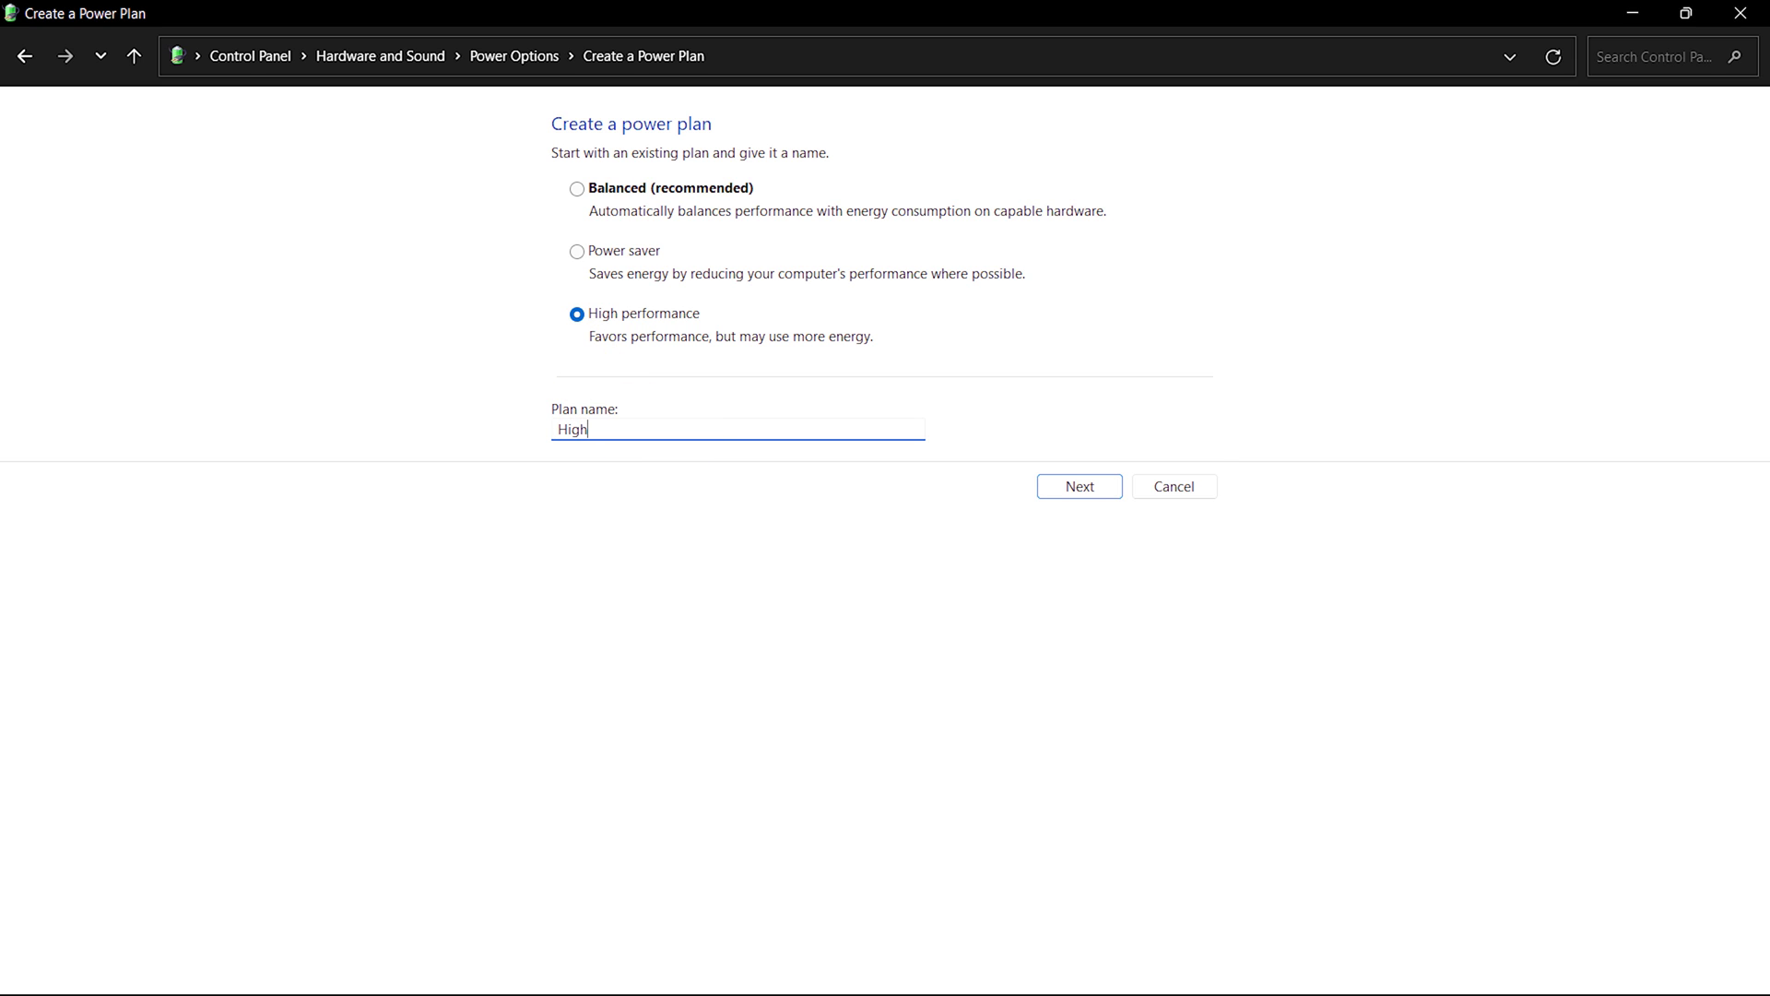
text( Perfor)
text(mance)
click(1097, 488)
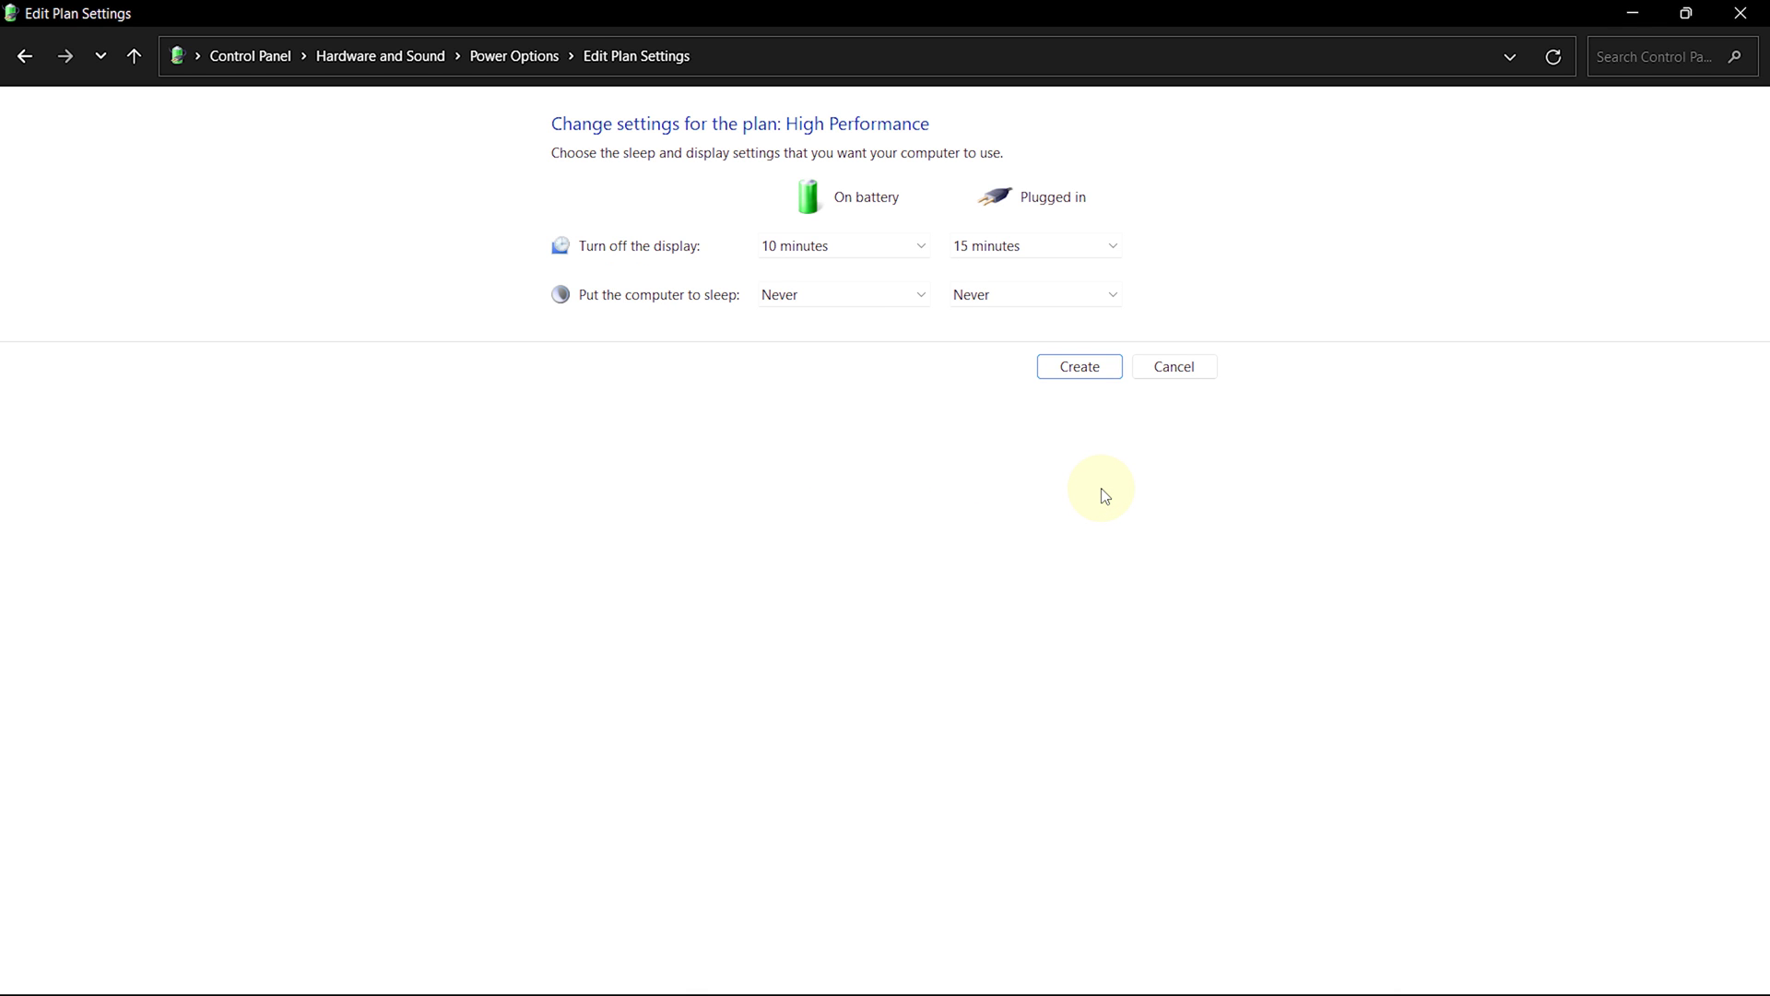
click(1081, 371)
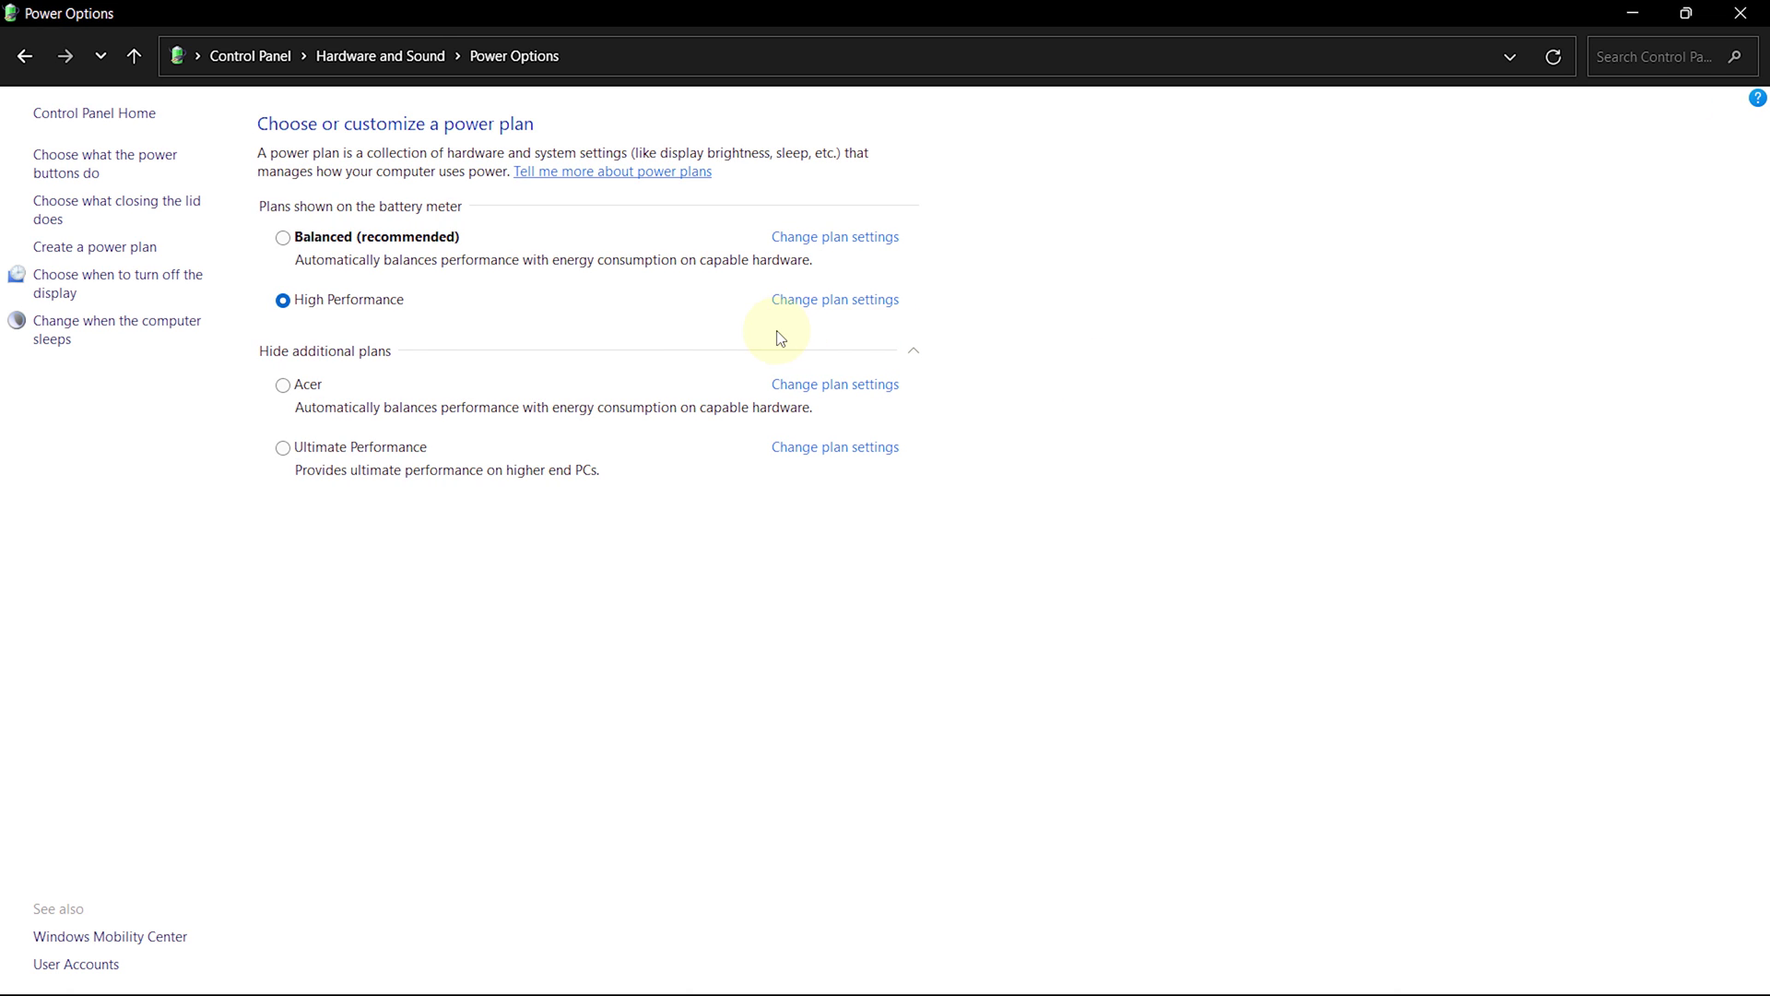
click(793, 299)
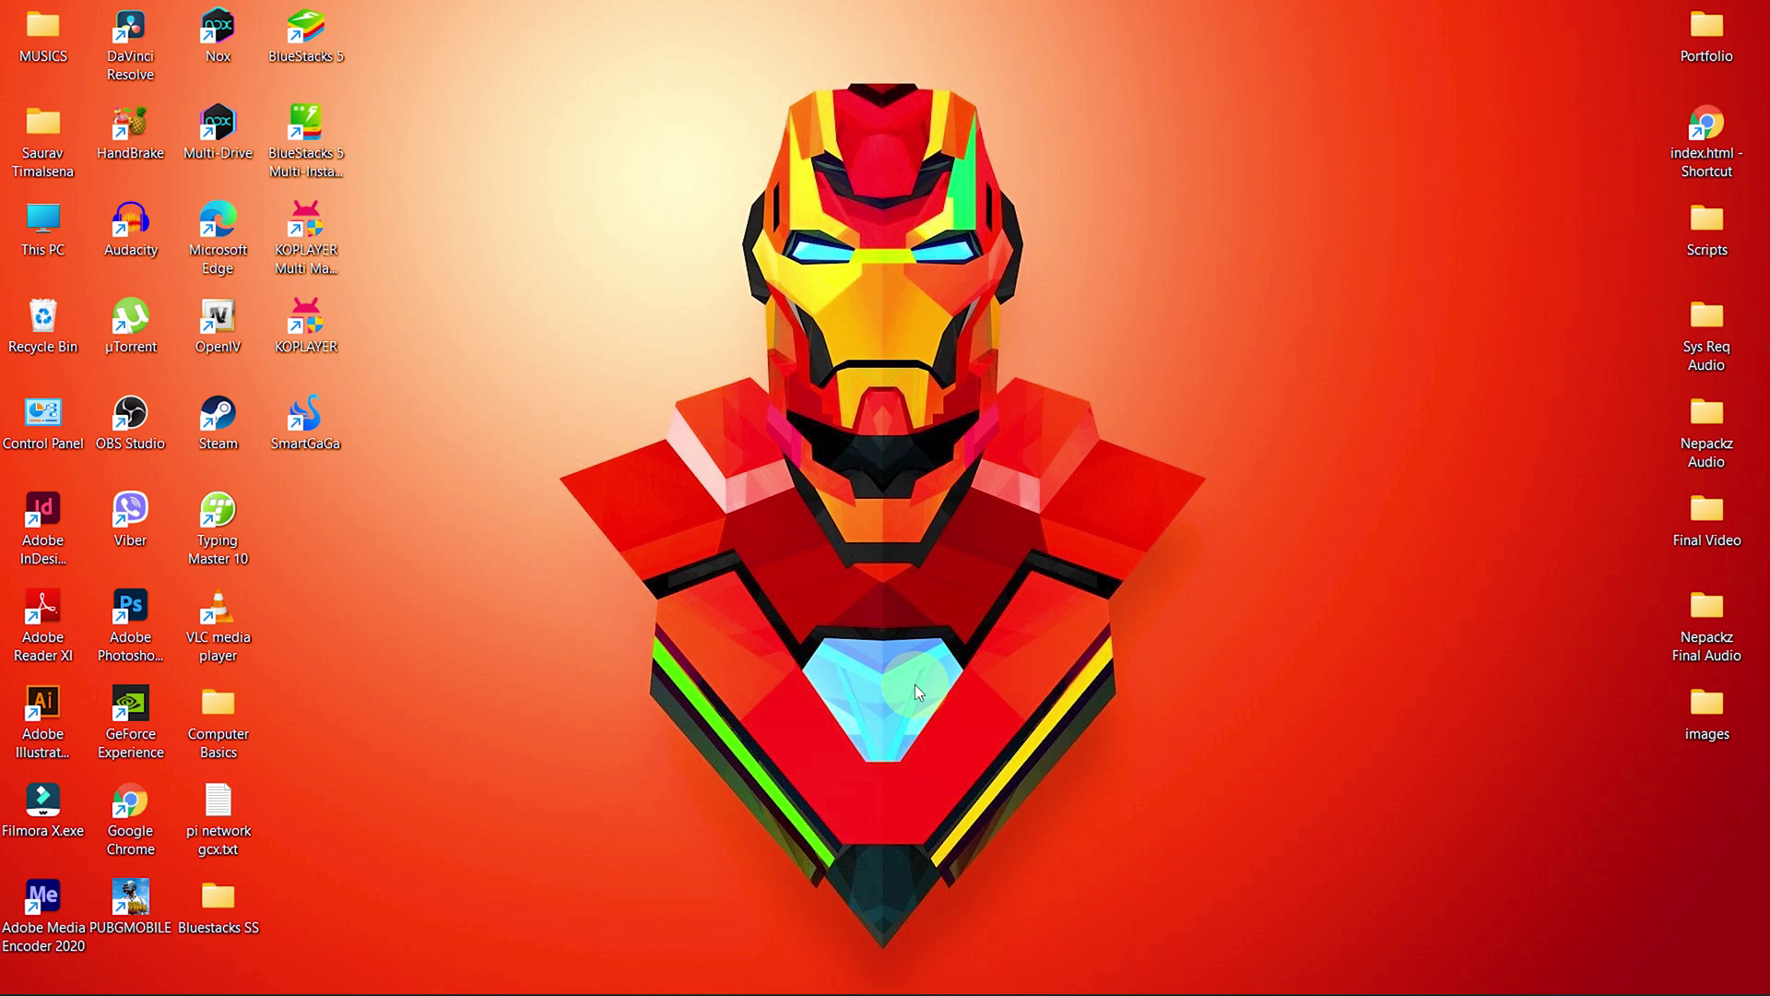
Switch Windows Game Mode On under Settings > Gaming, then close Settings.
click(580, 965)
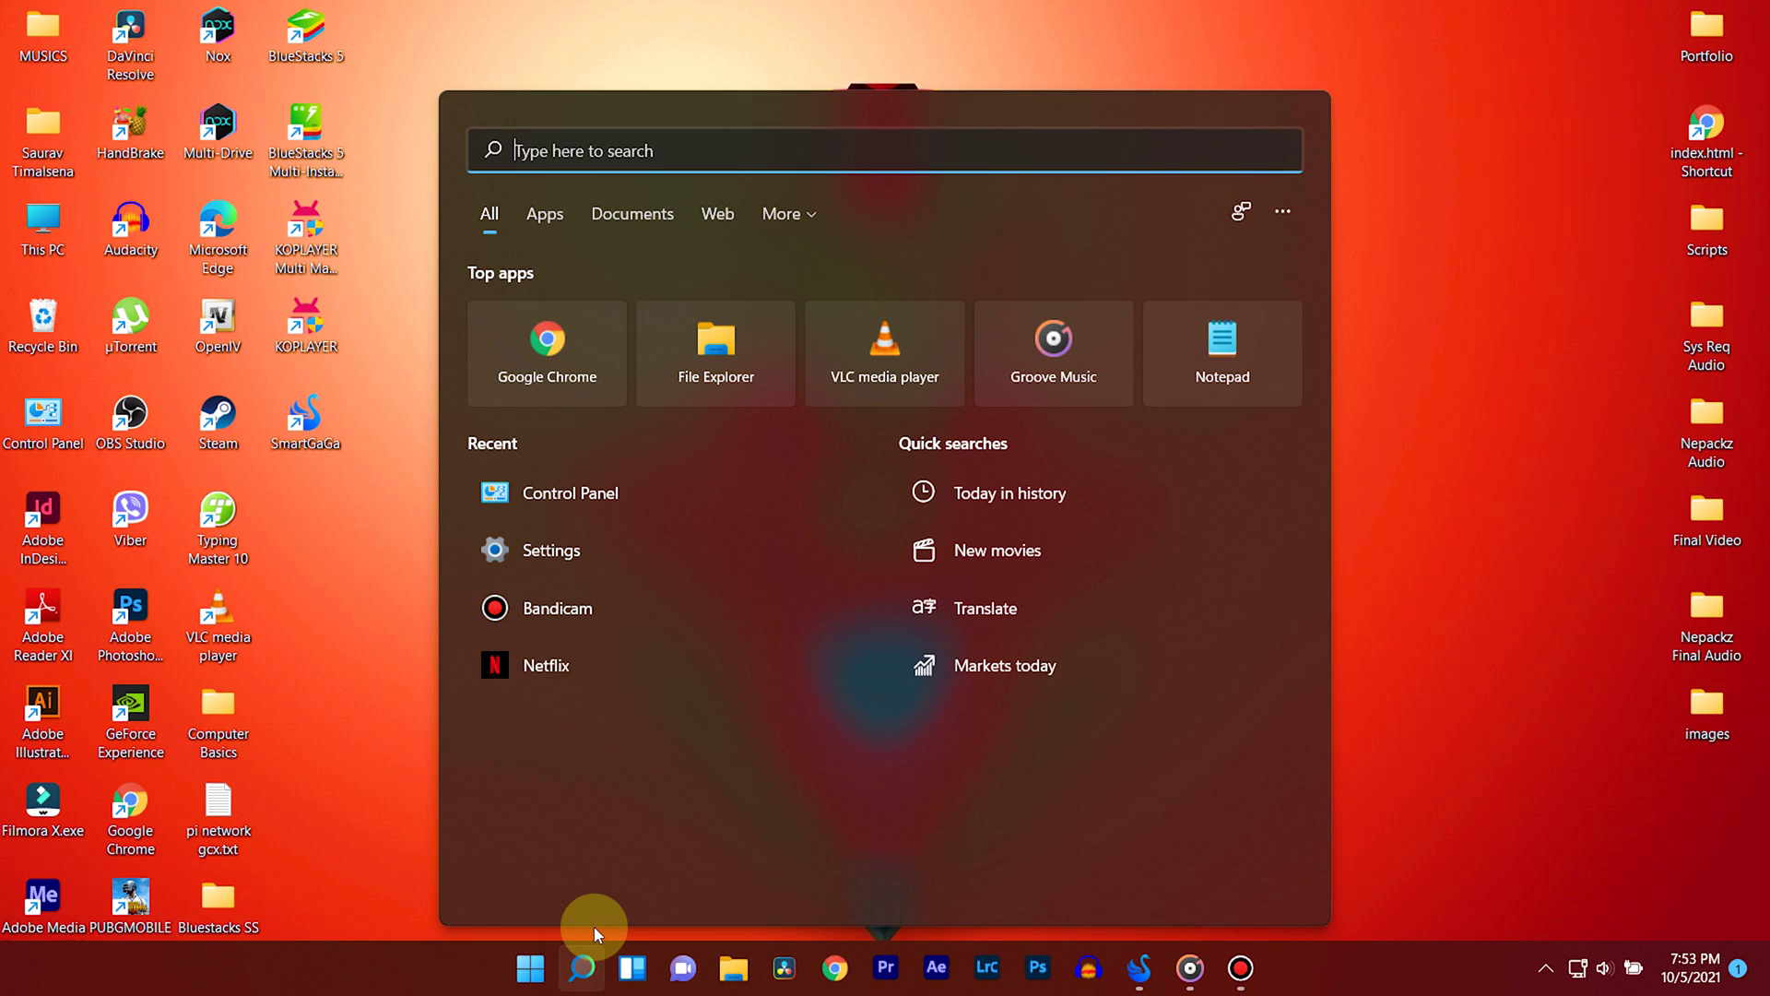
text(setting)
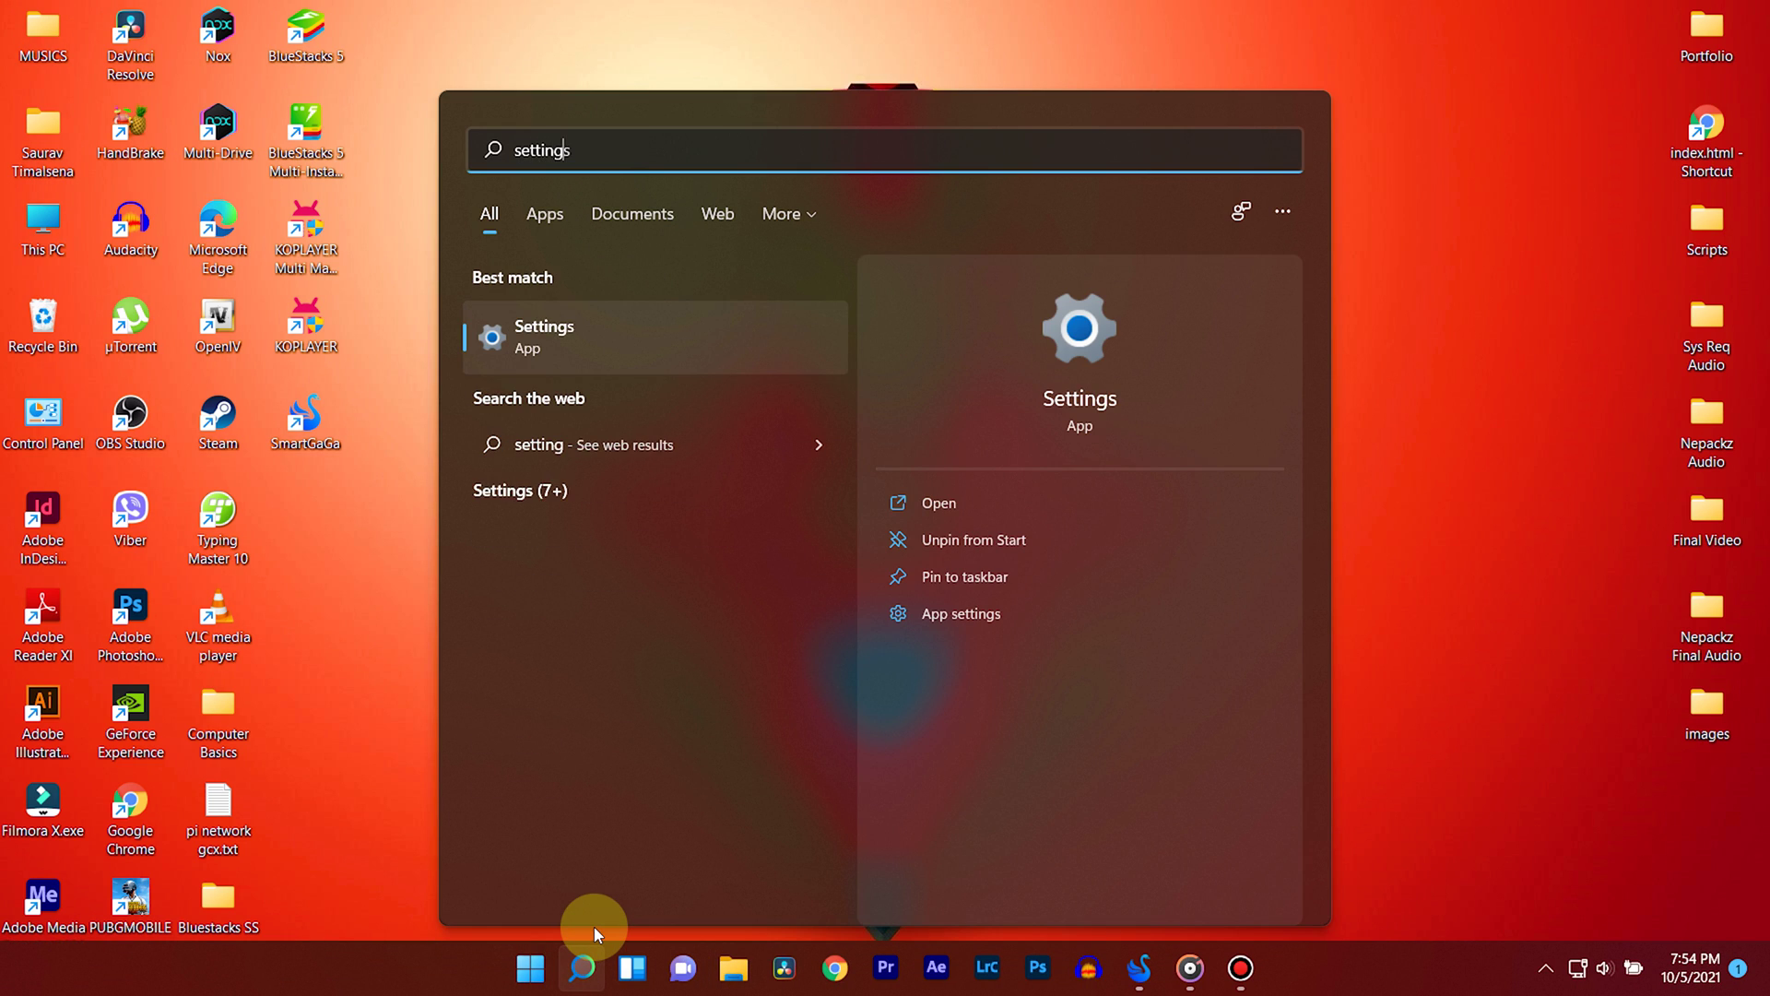
text(s)
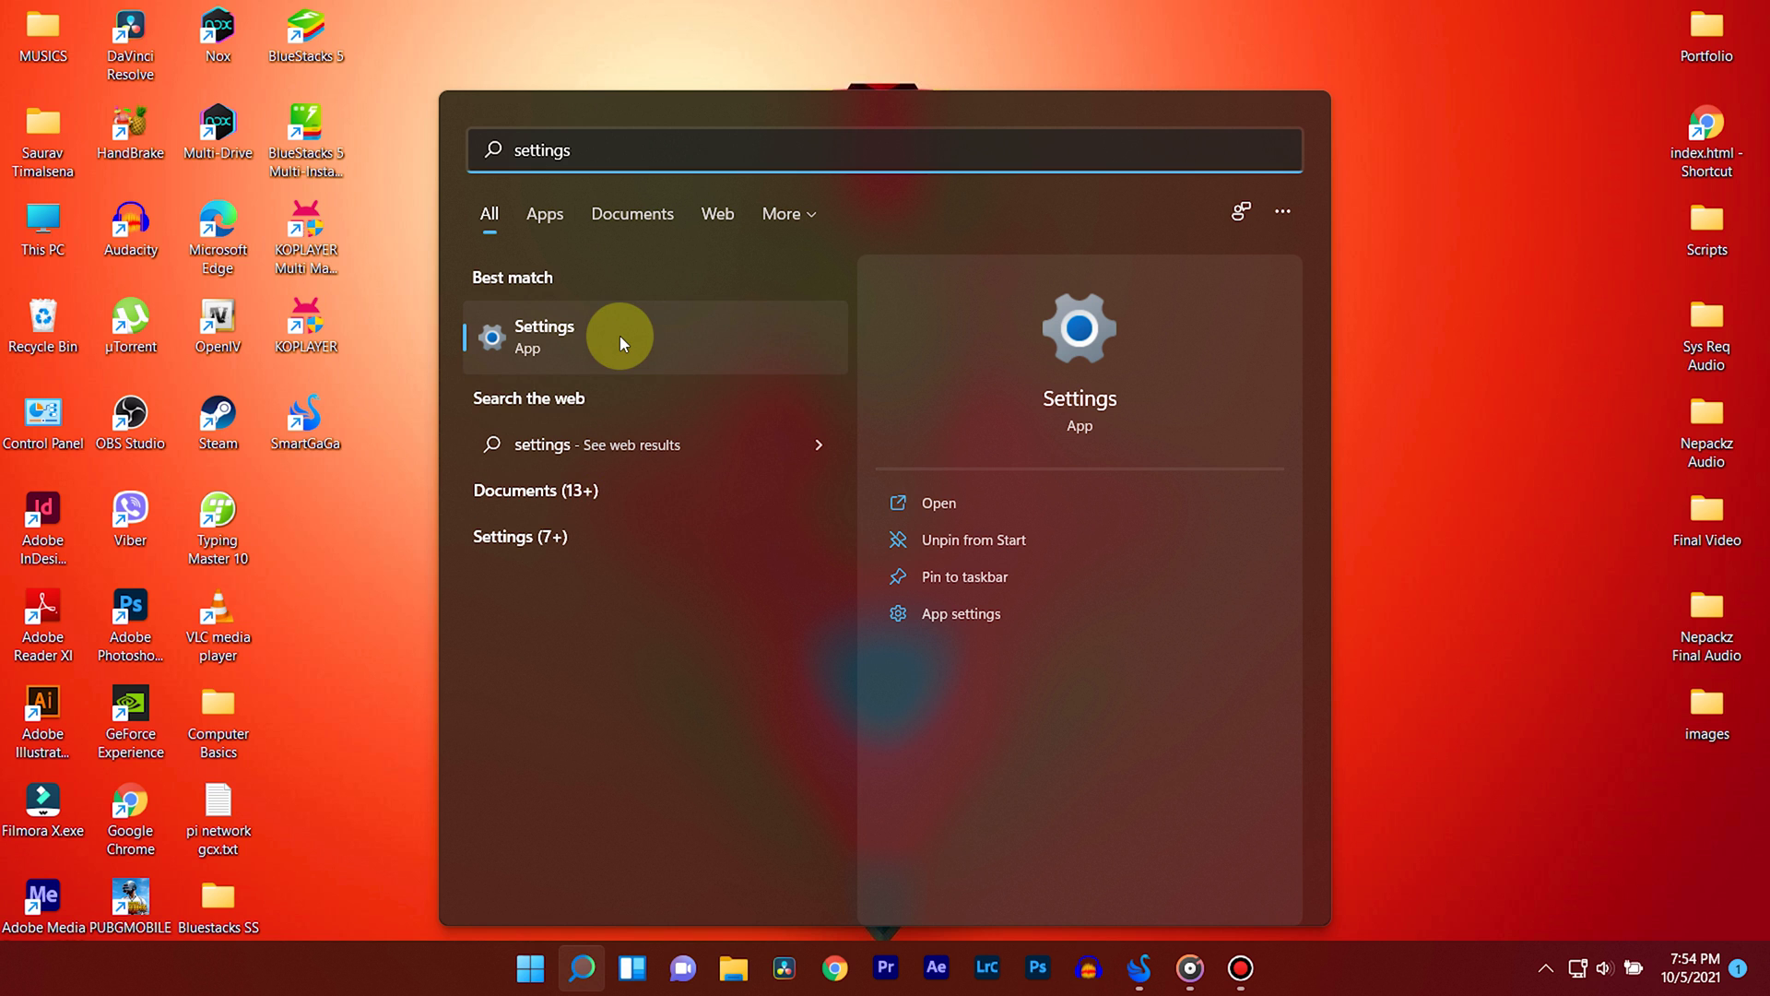
click(620, 335)
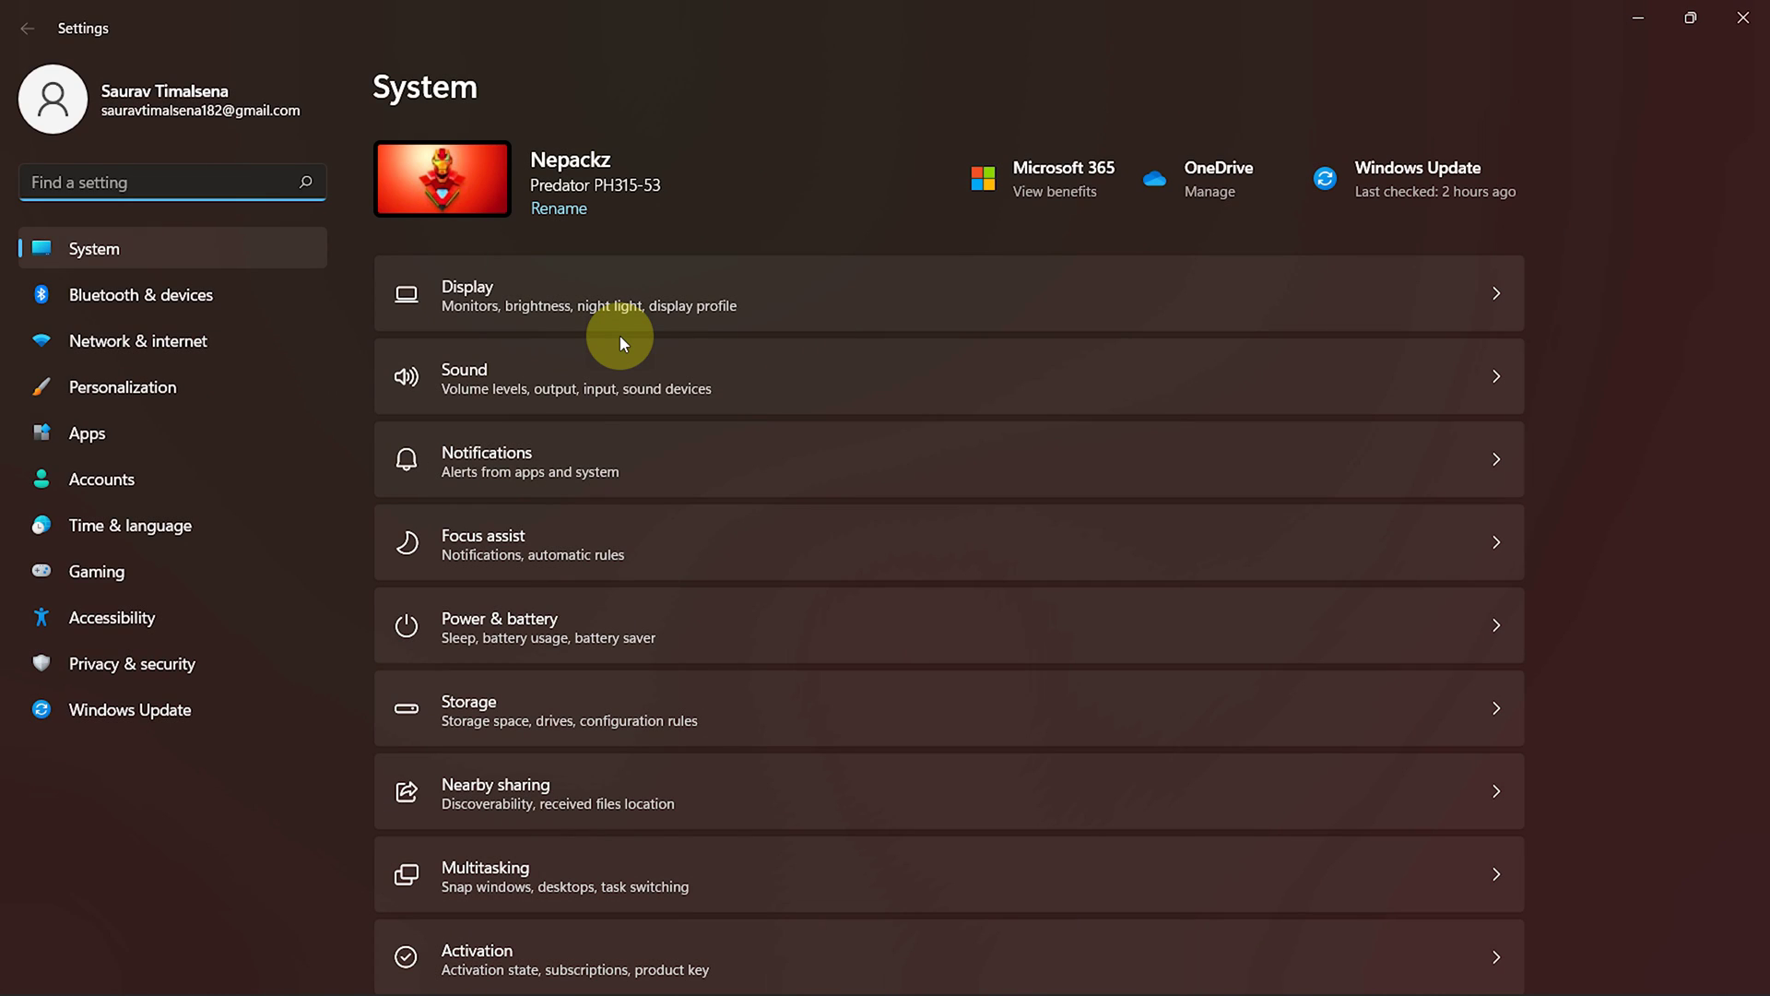
click(135, 566)
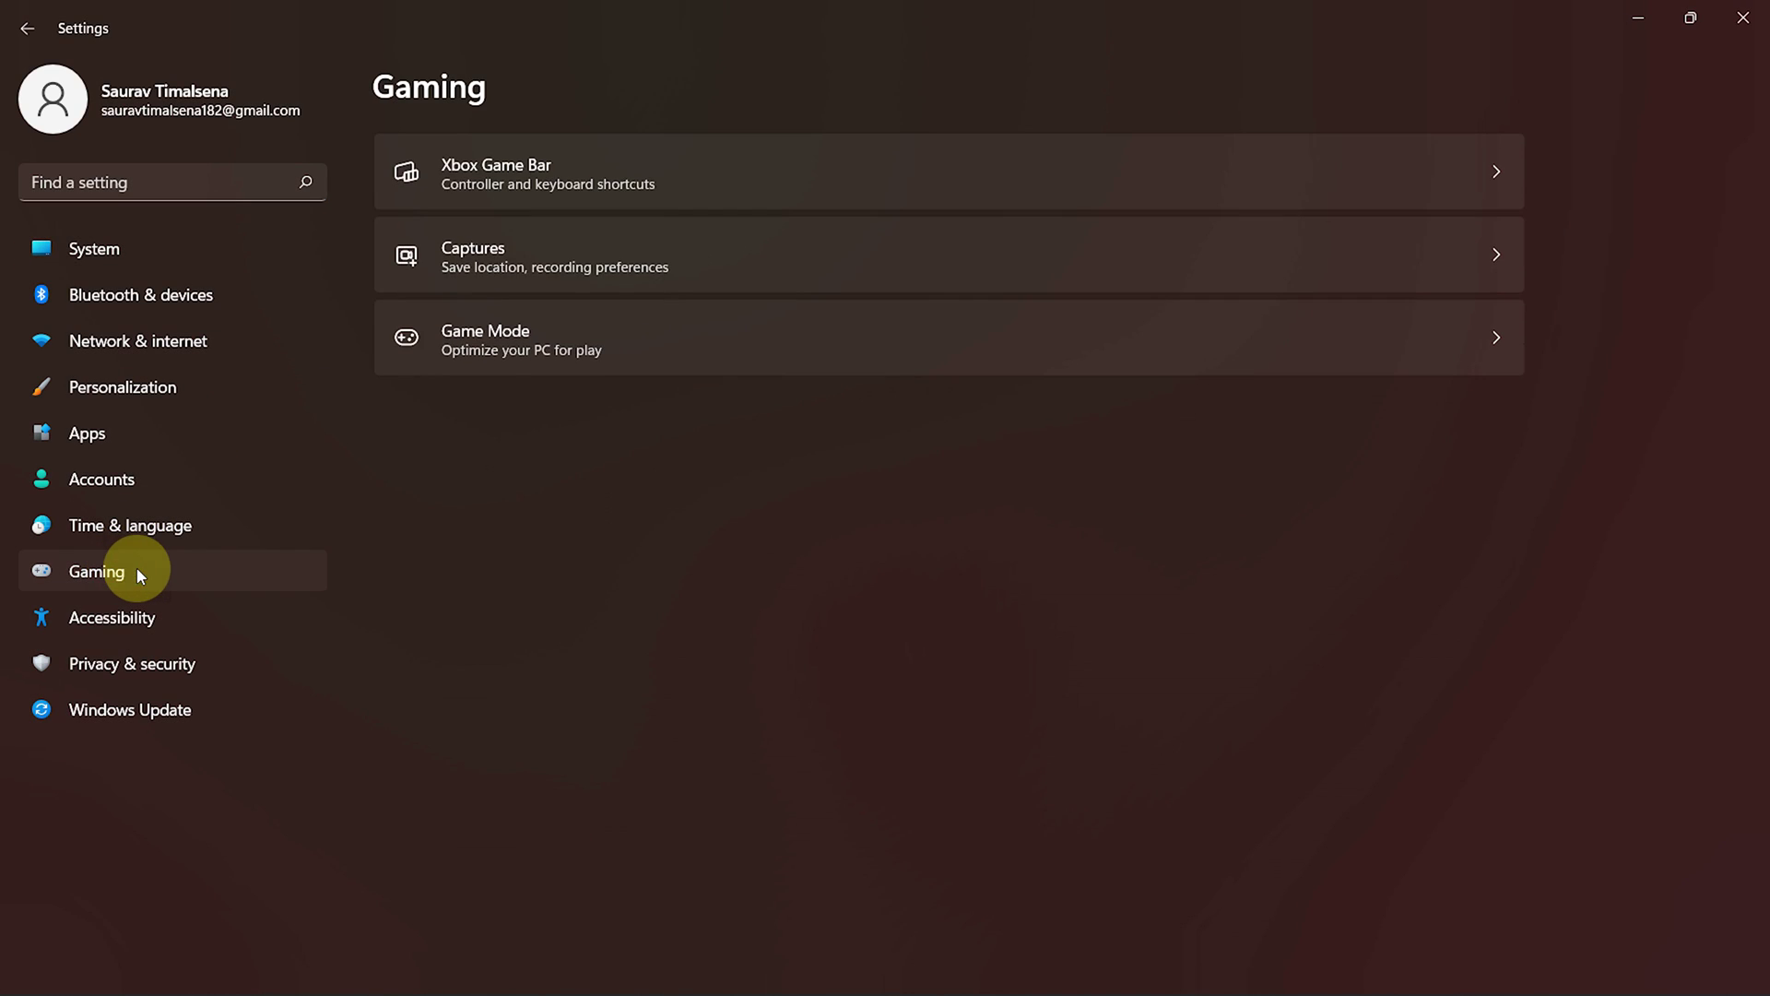
click(926, 362)
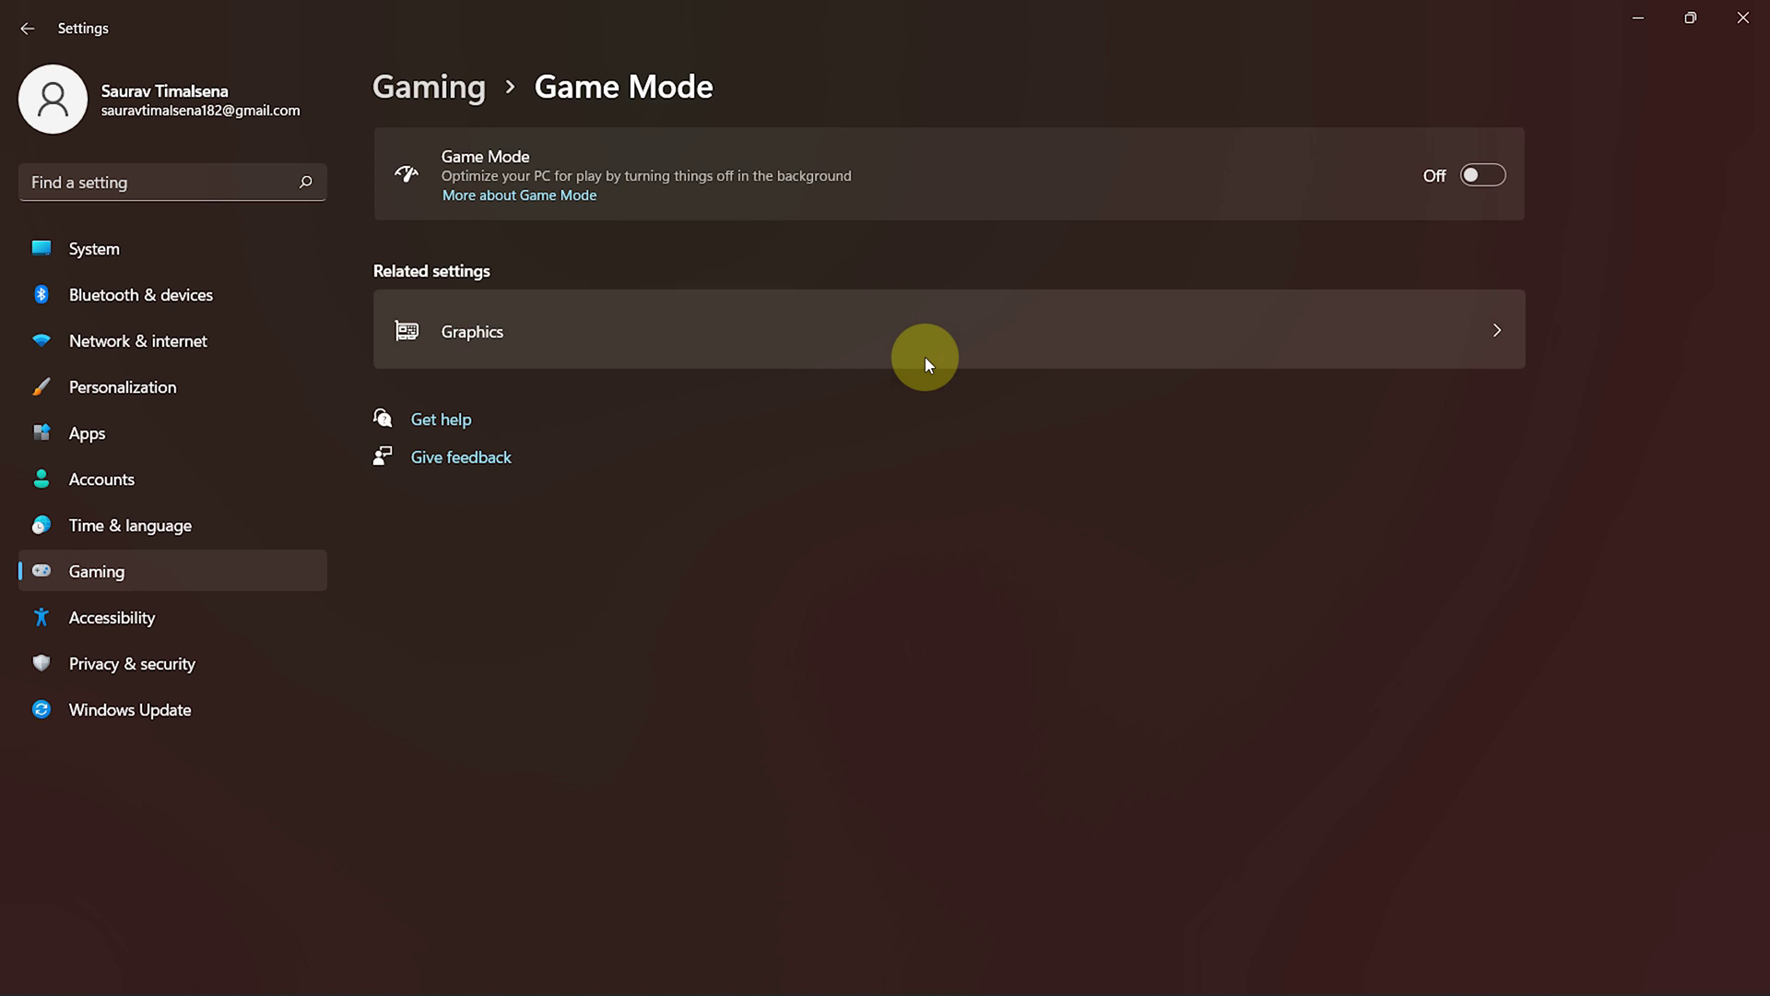
click(1492, 178)
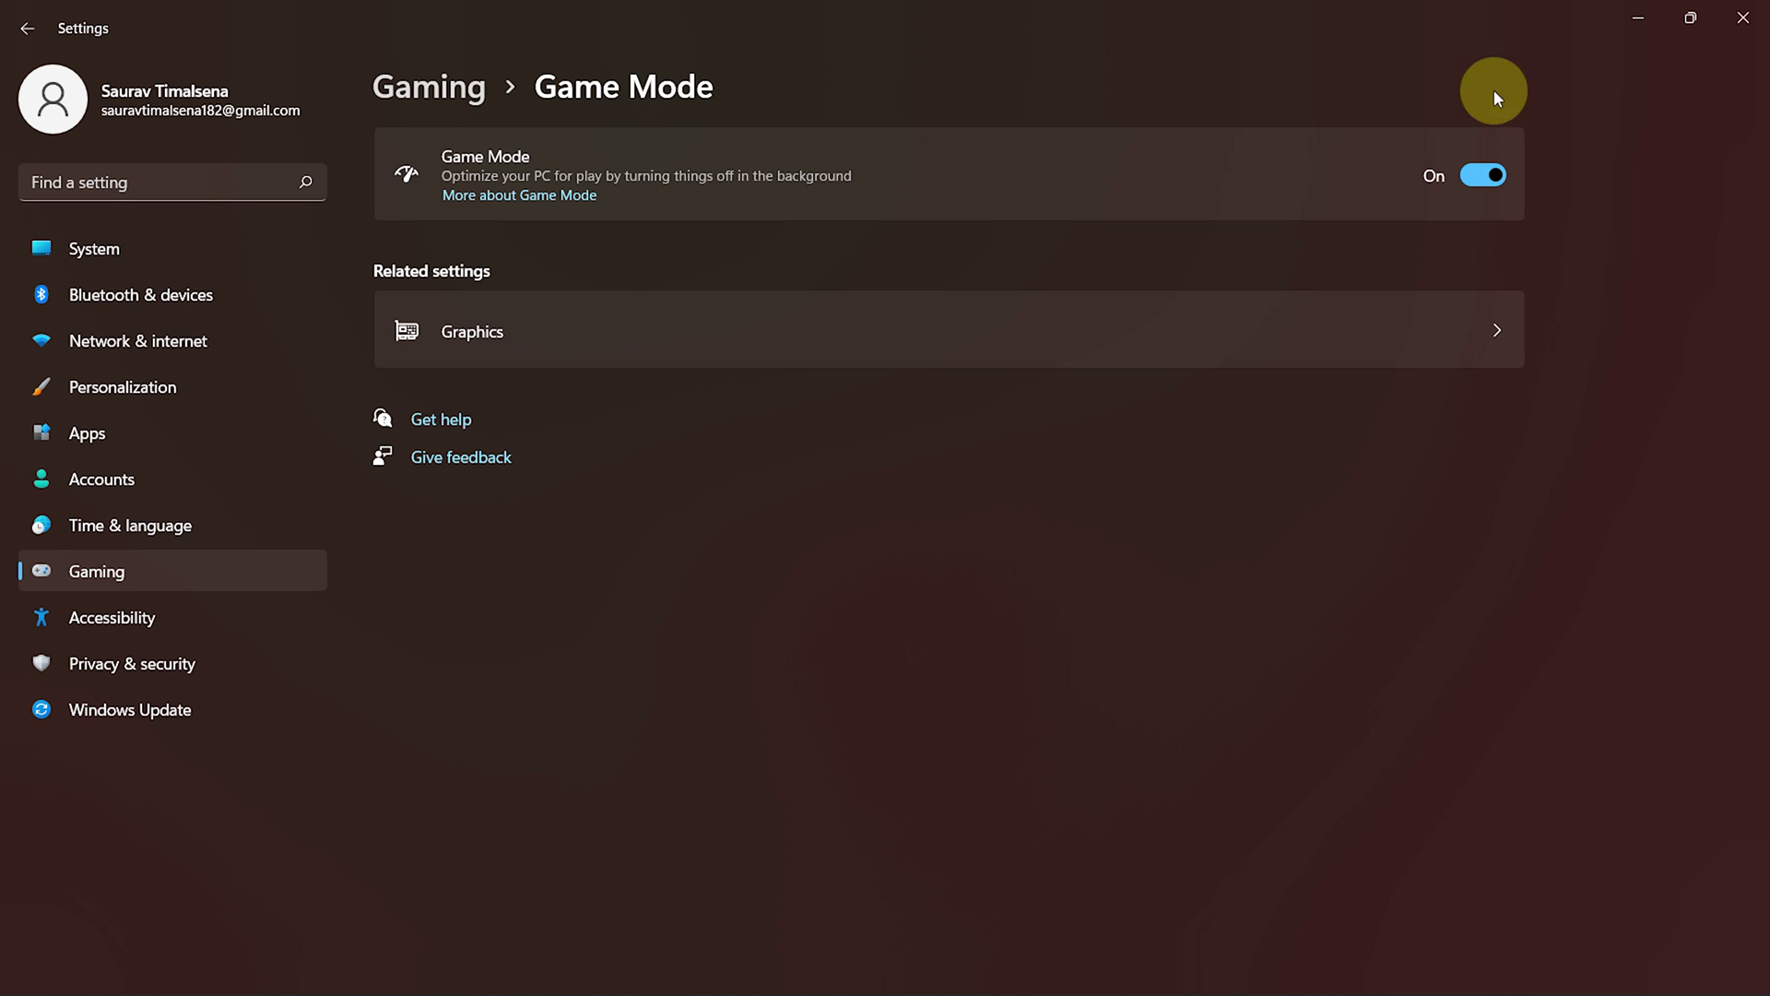
click(1742, 18)
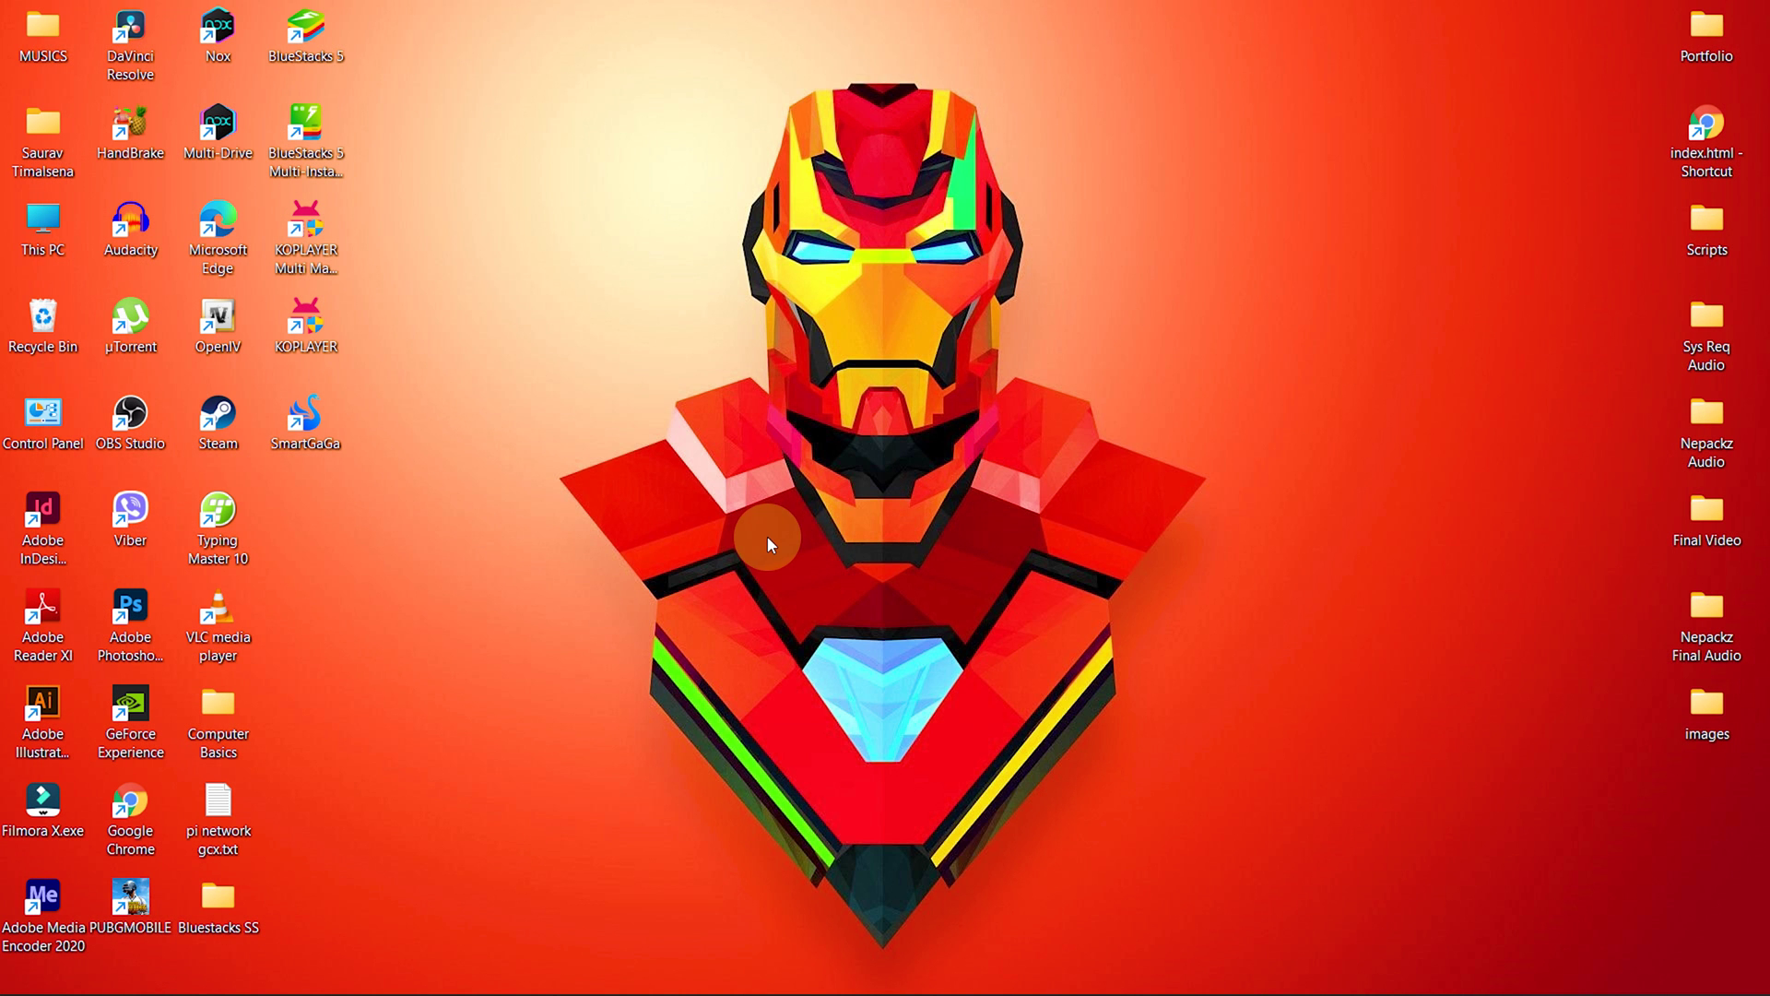
Set TitanService.exe to High priority in Task Manager's Details view.
key(ctrl+shift+Escape)
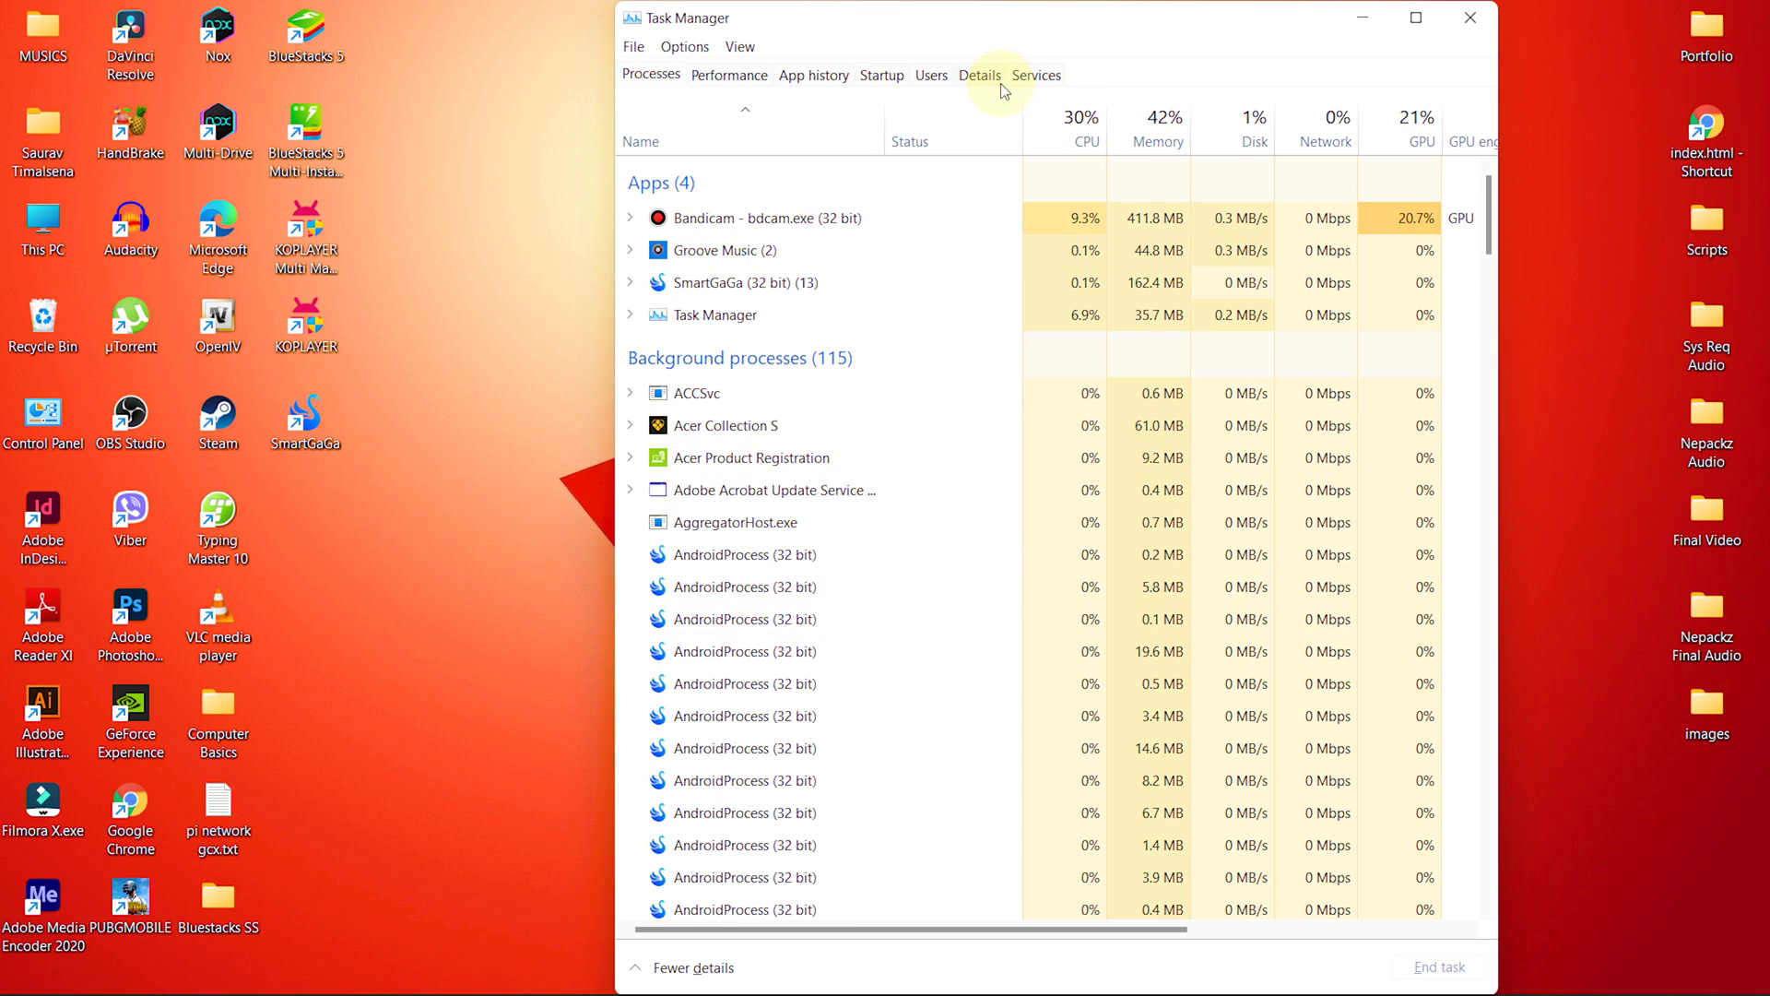
click(979, 77)
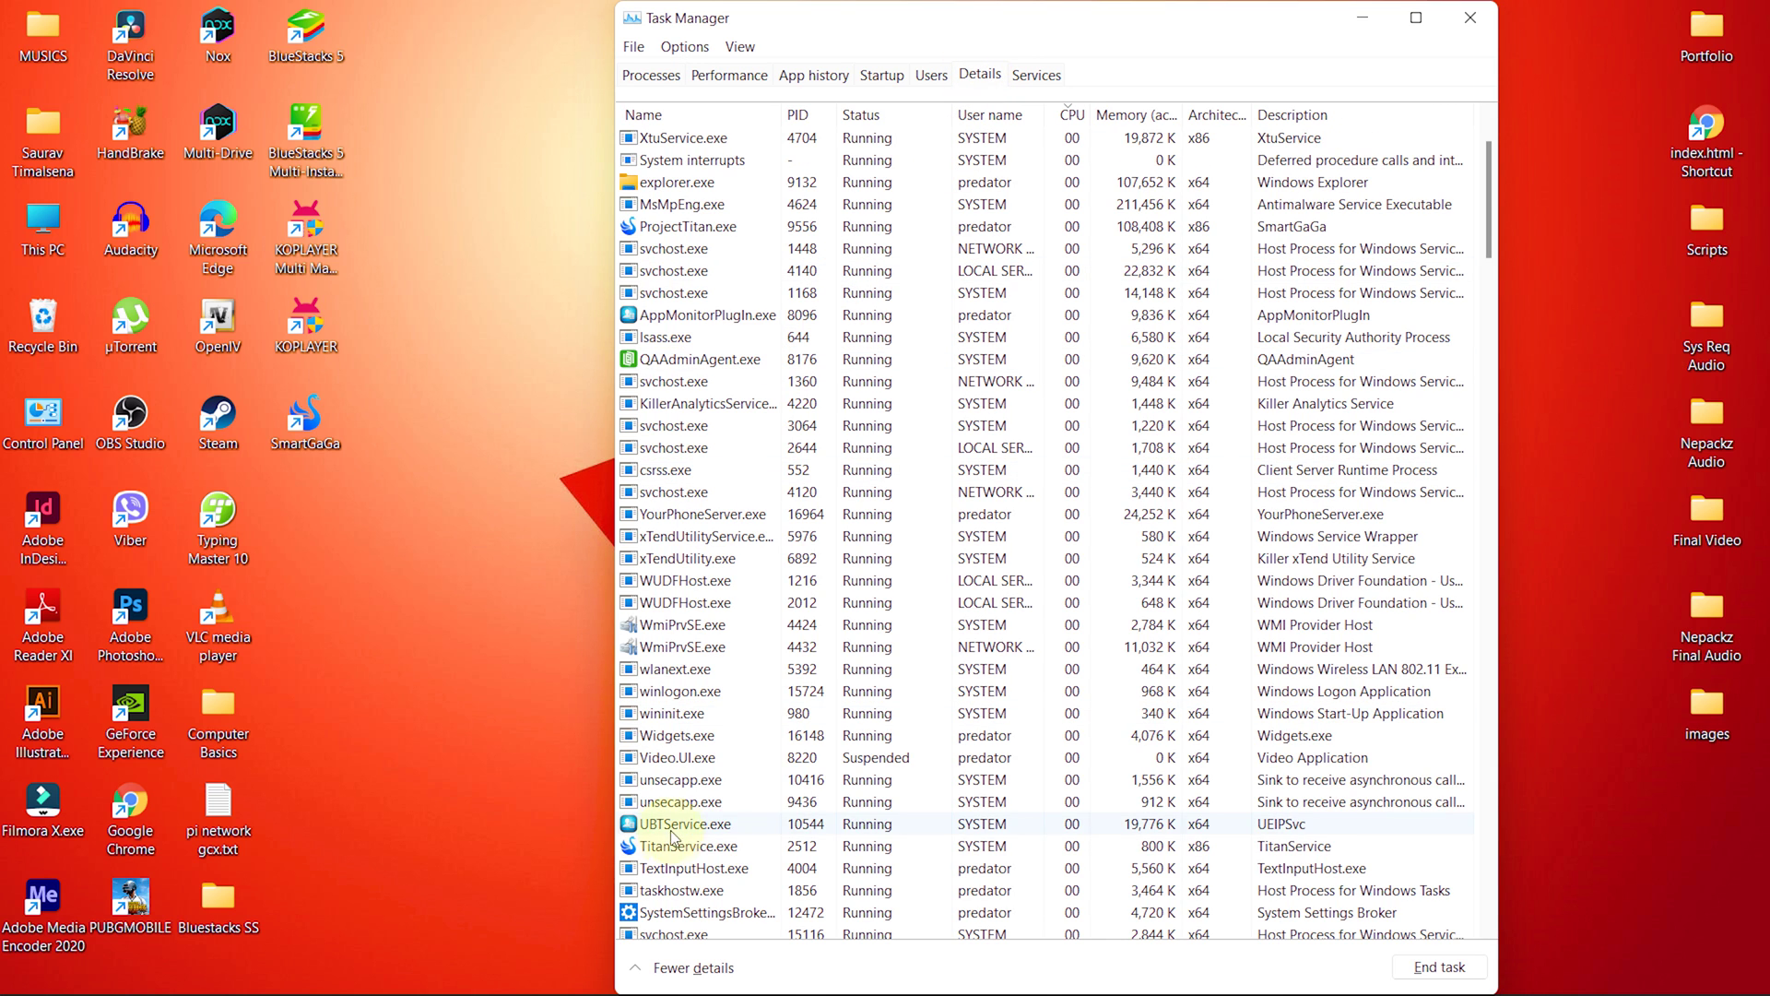
right_click(686, 846)
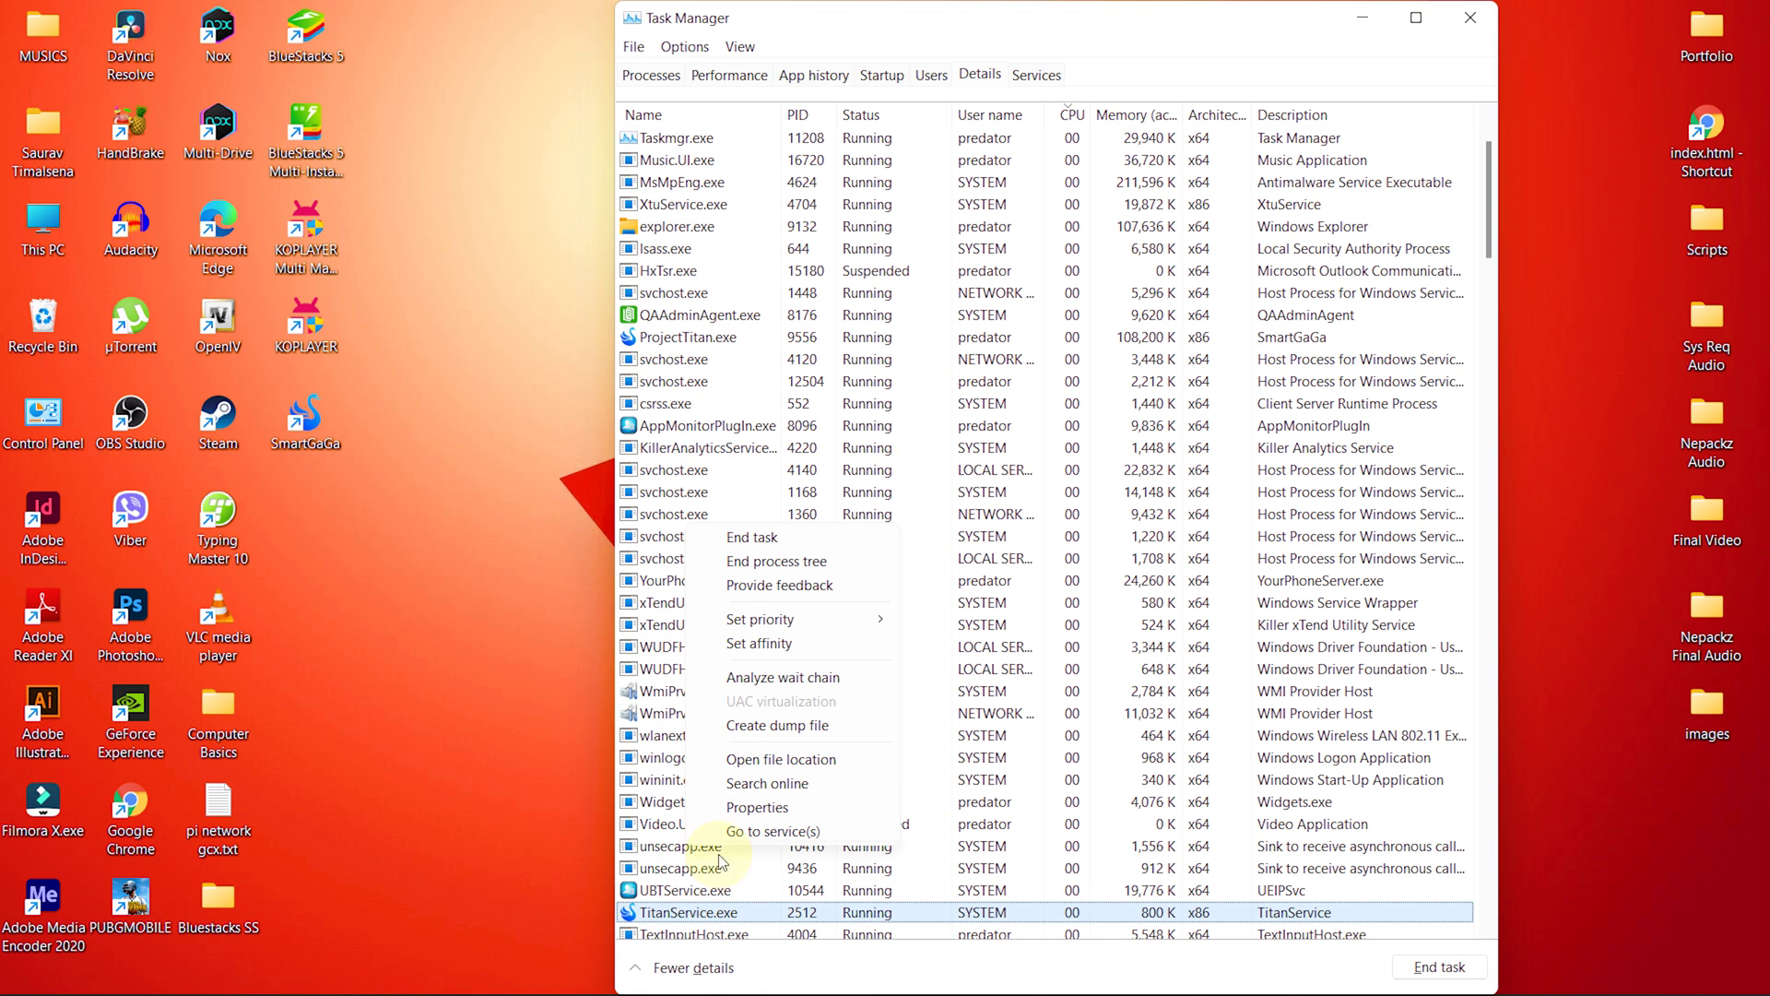
mouse_move(829, 619)
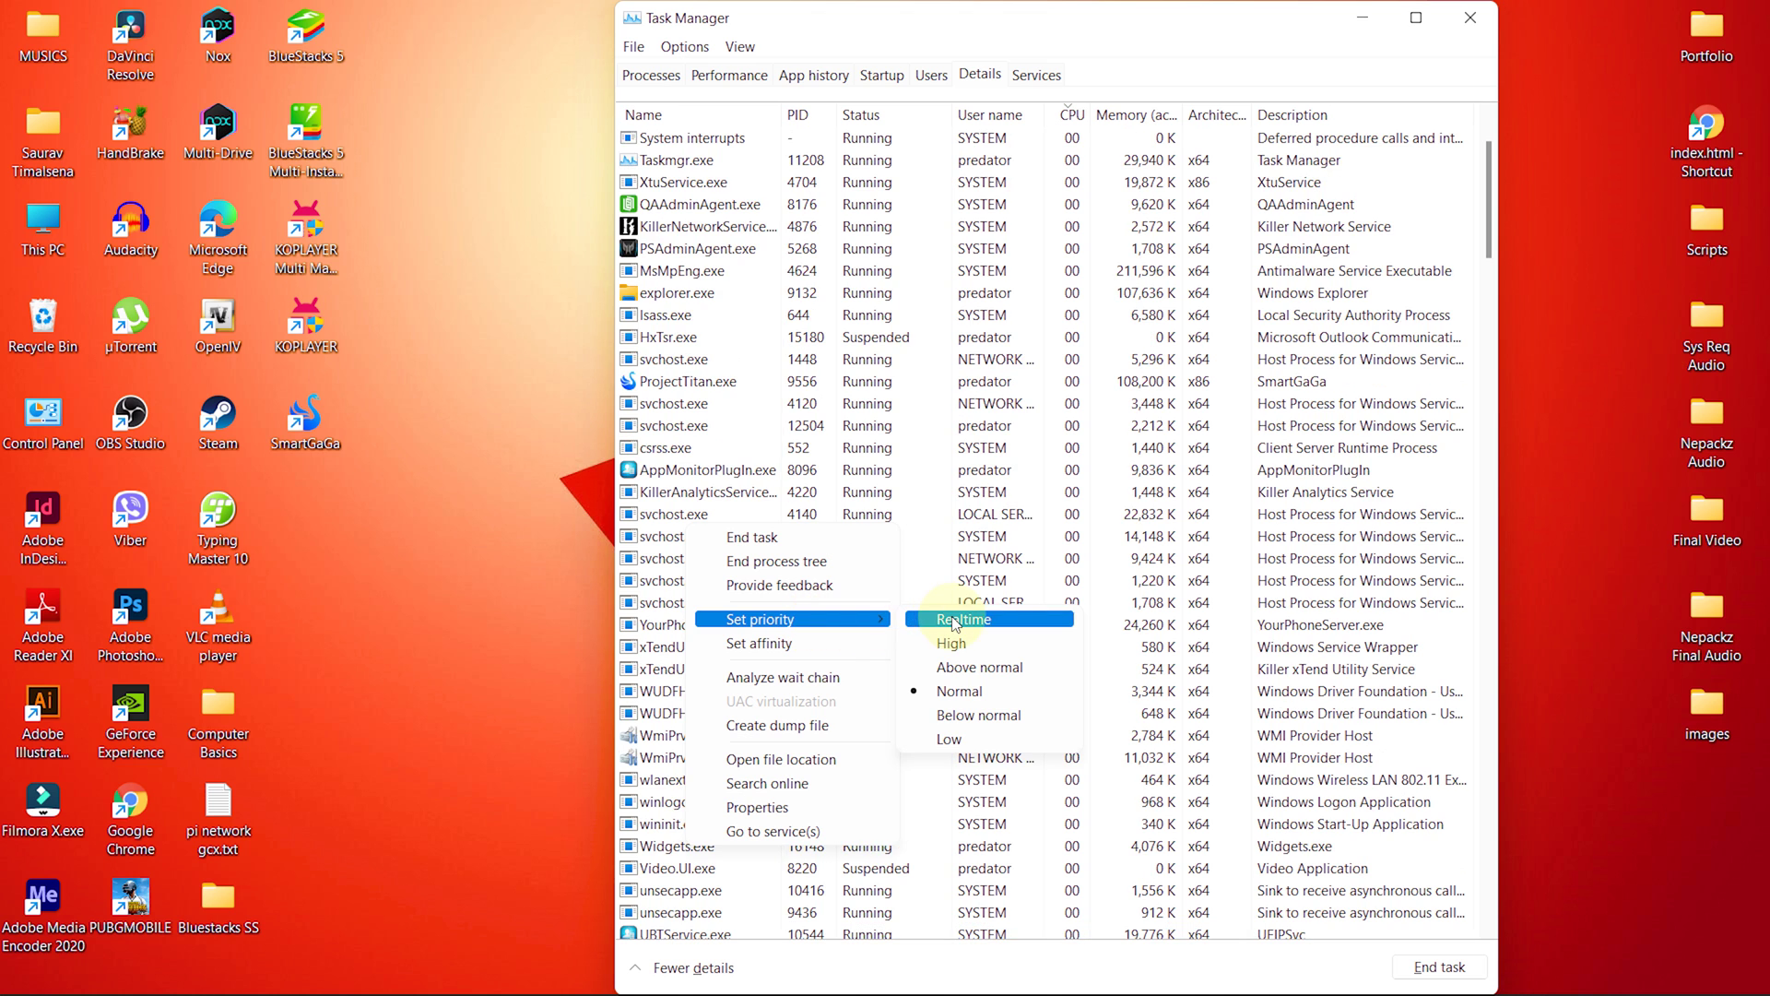
click(972, 651)
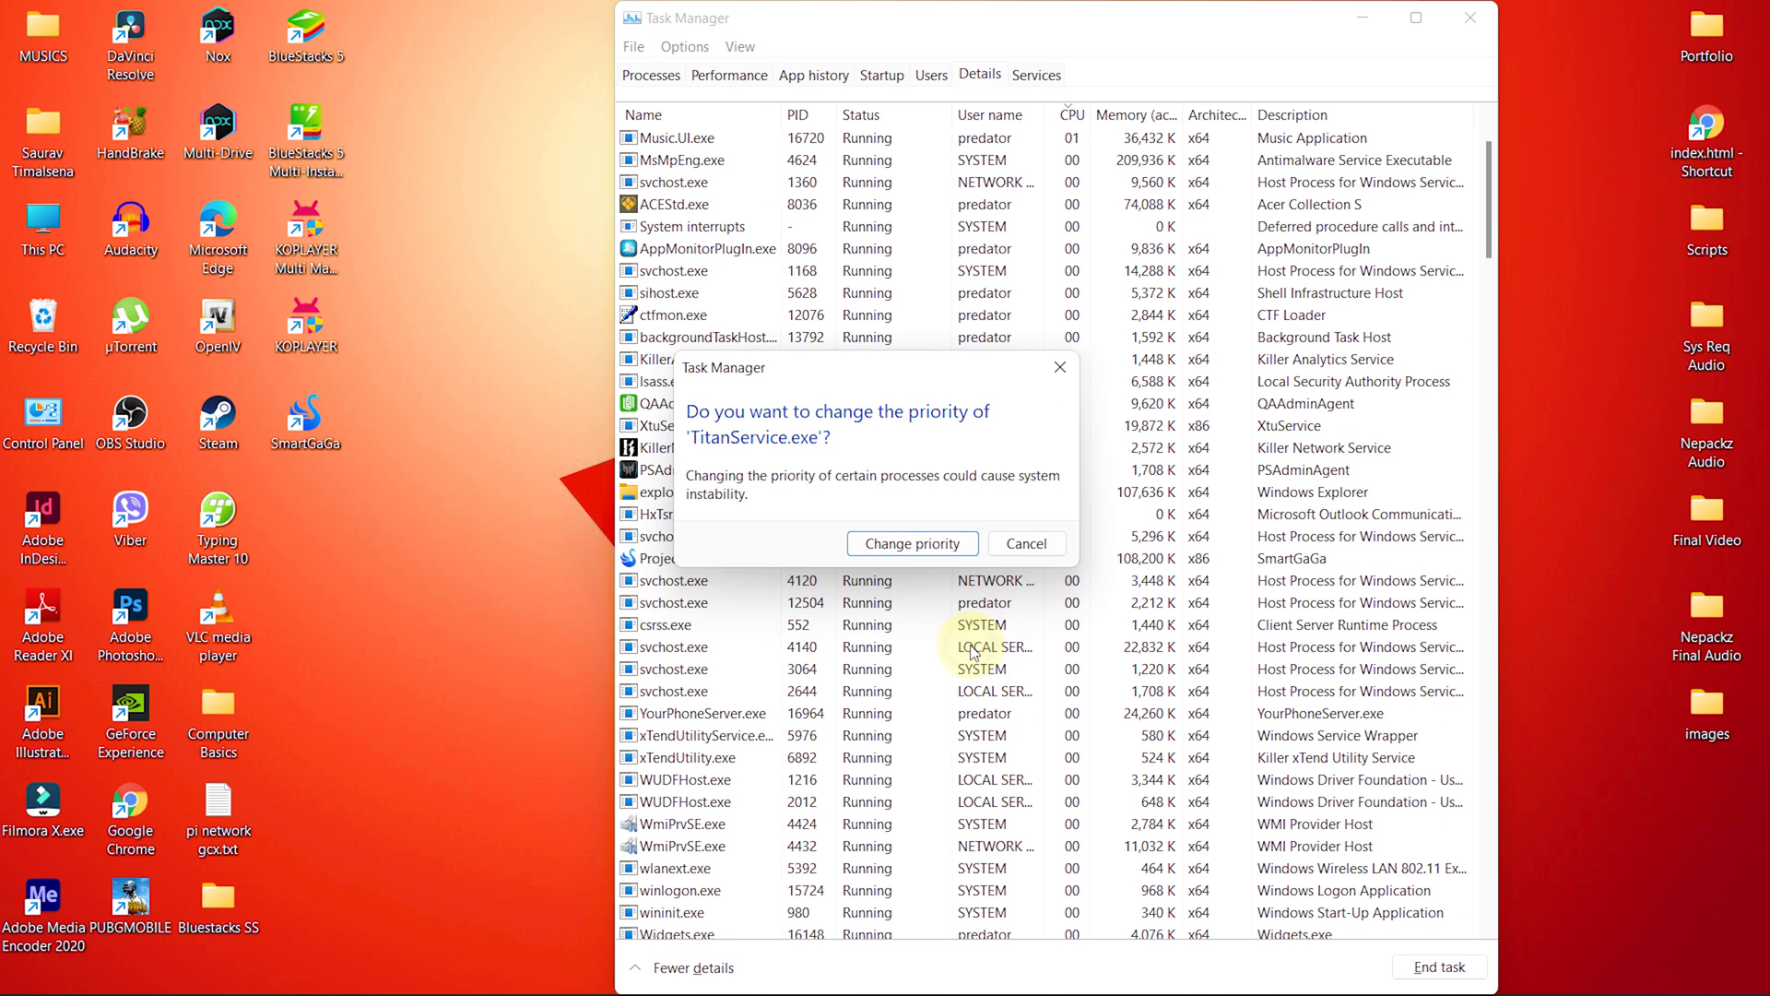
click(916, 549)
Return TitanService.exe to Normal priority and close Task Manager.
scroll(887, 632, down, 7)
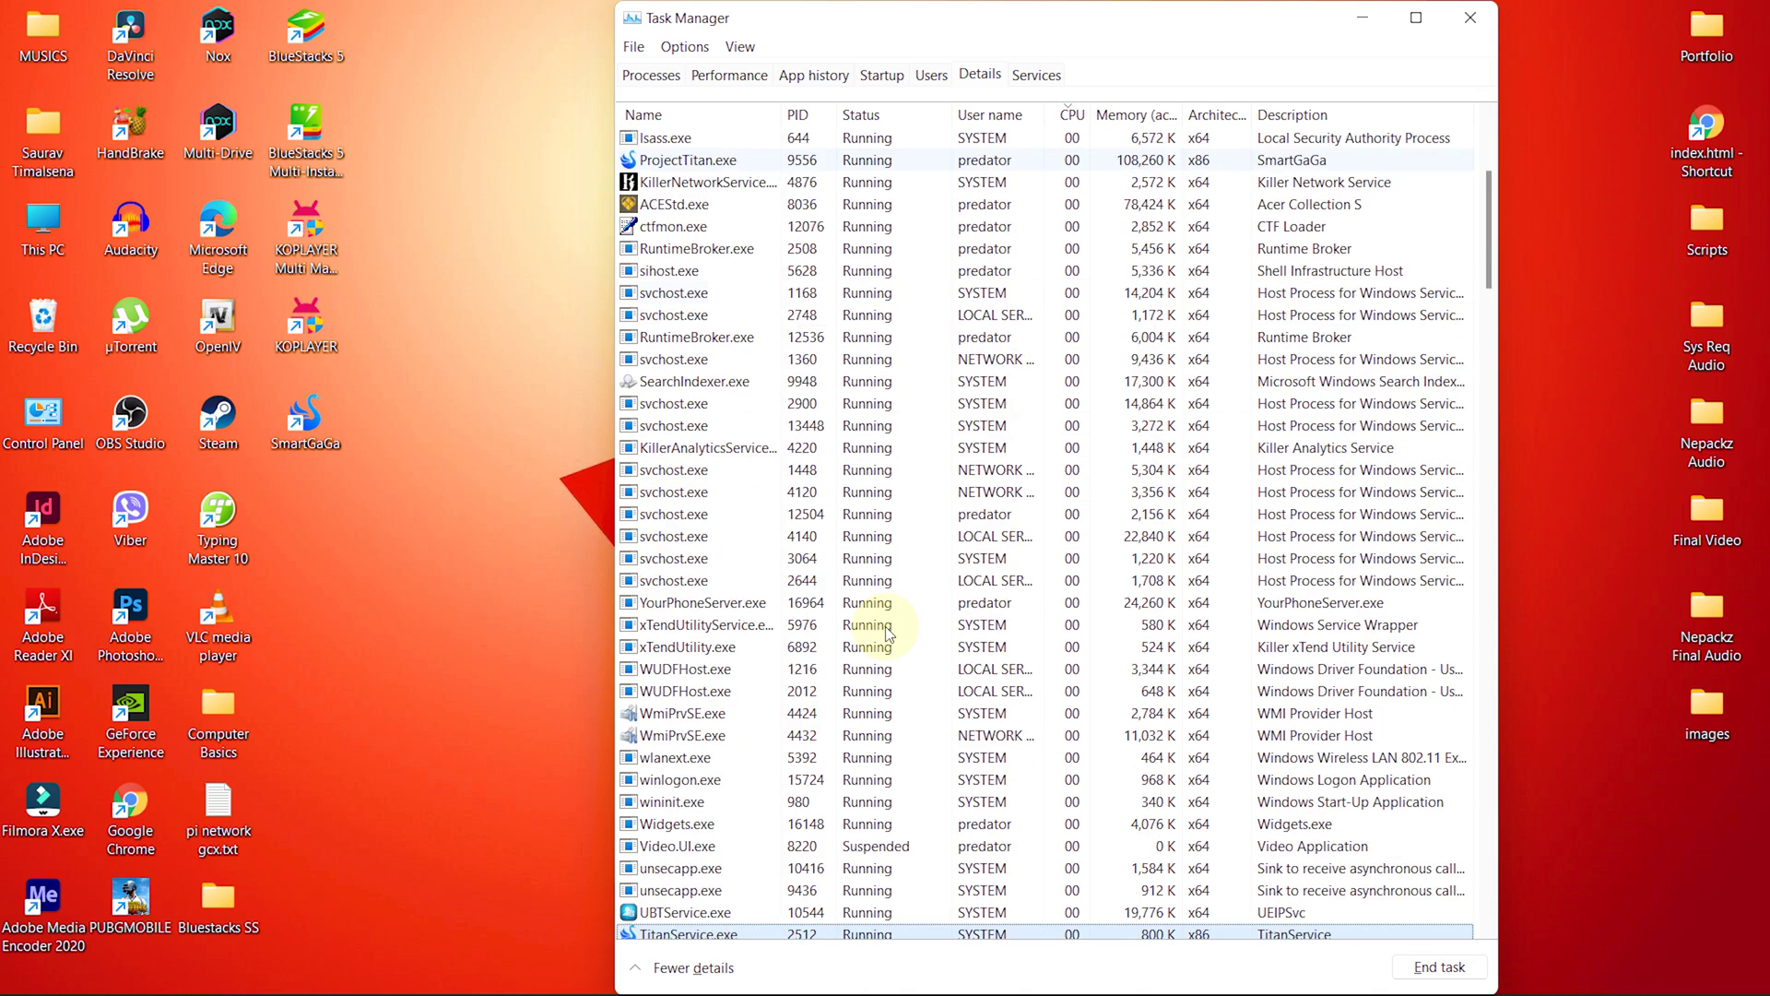
right_click(748, 676)
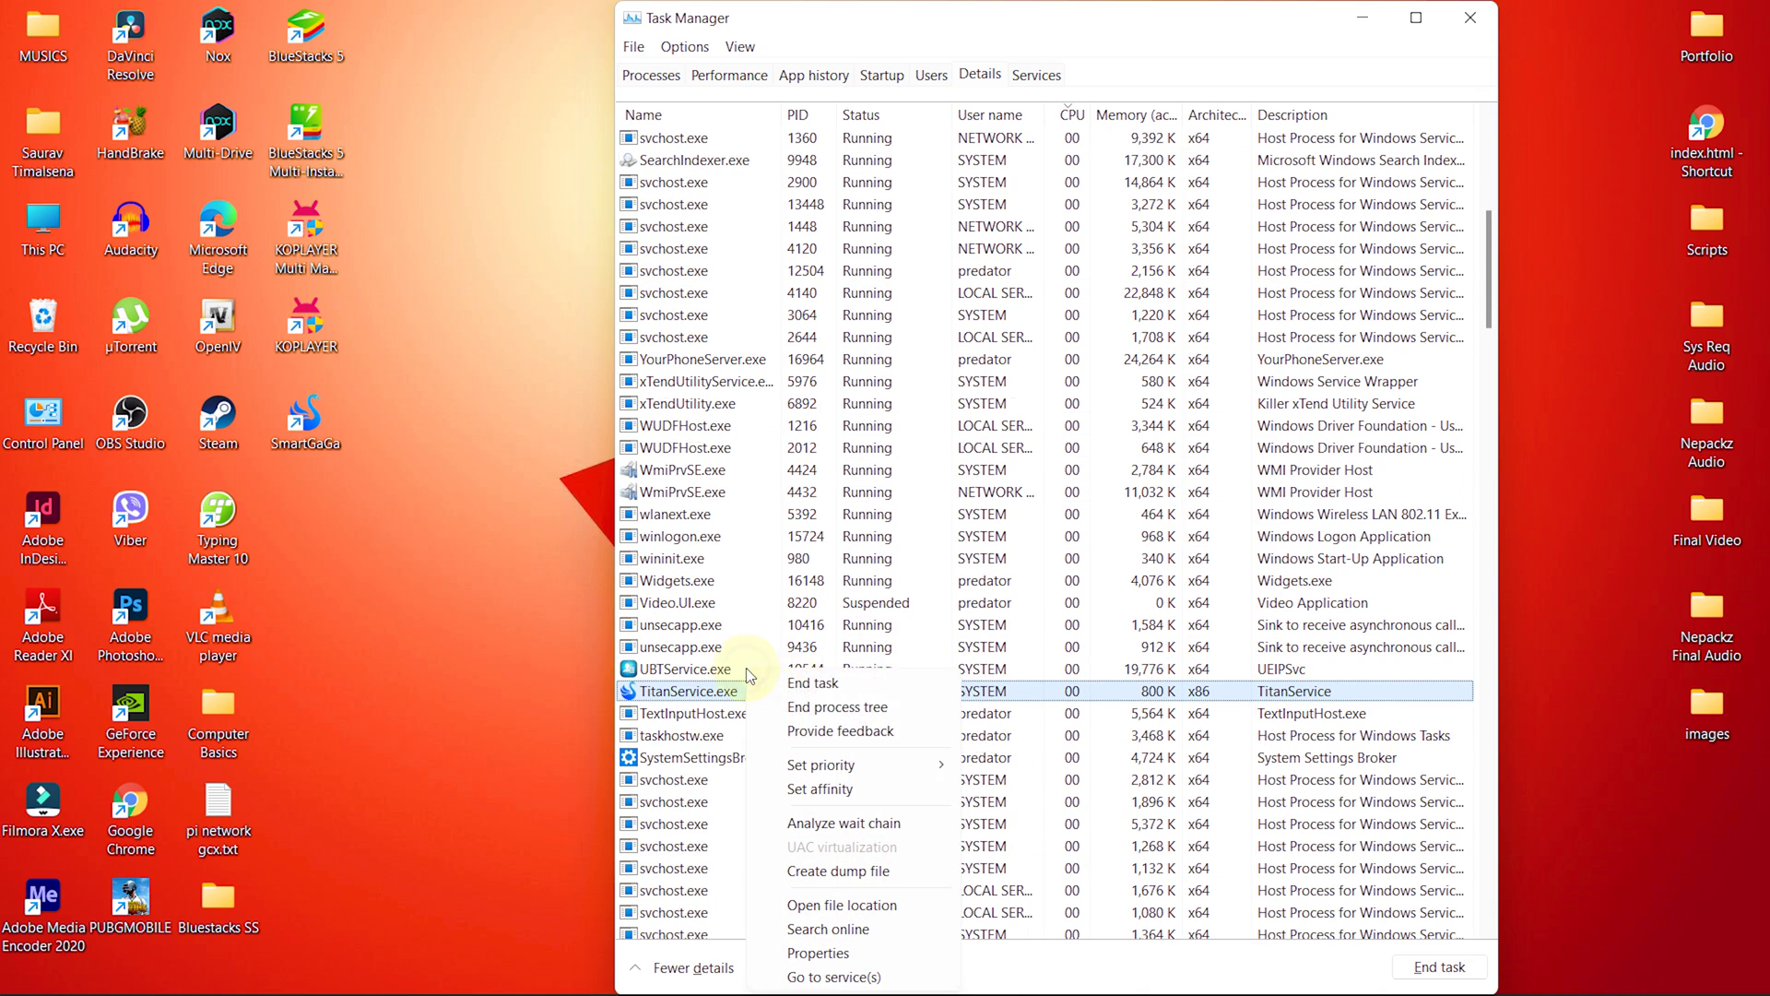
mouse_move(885, 764)
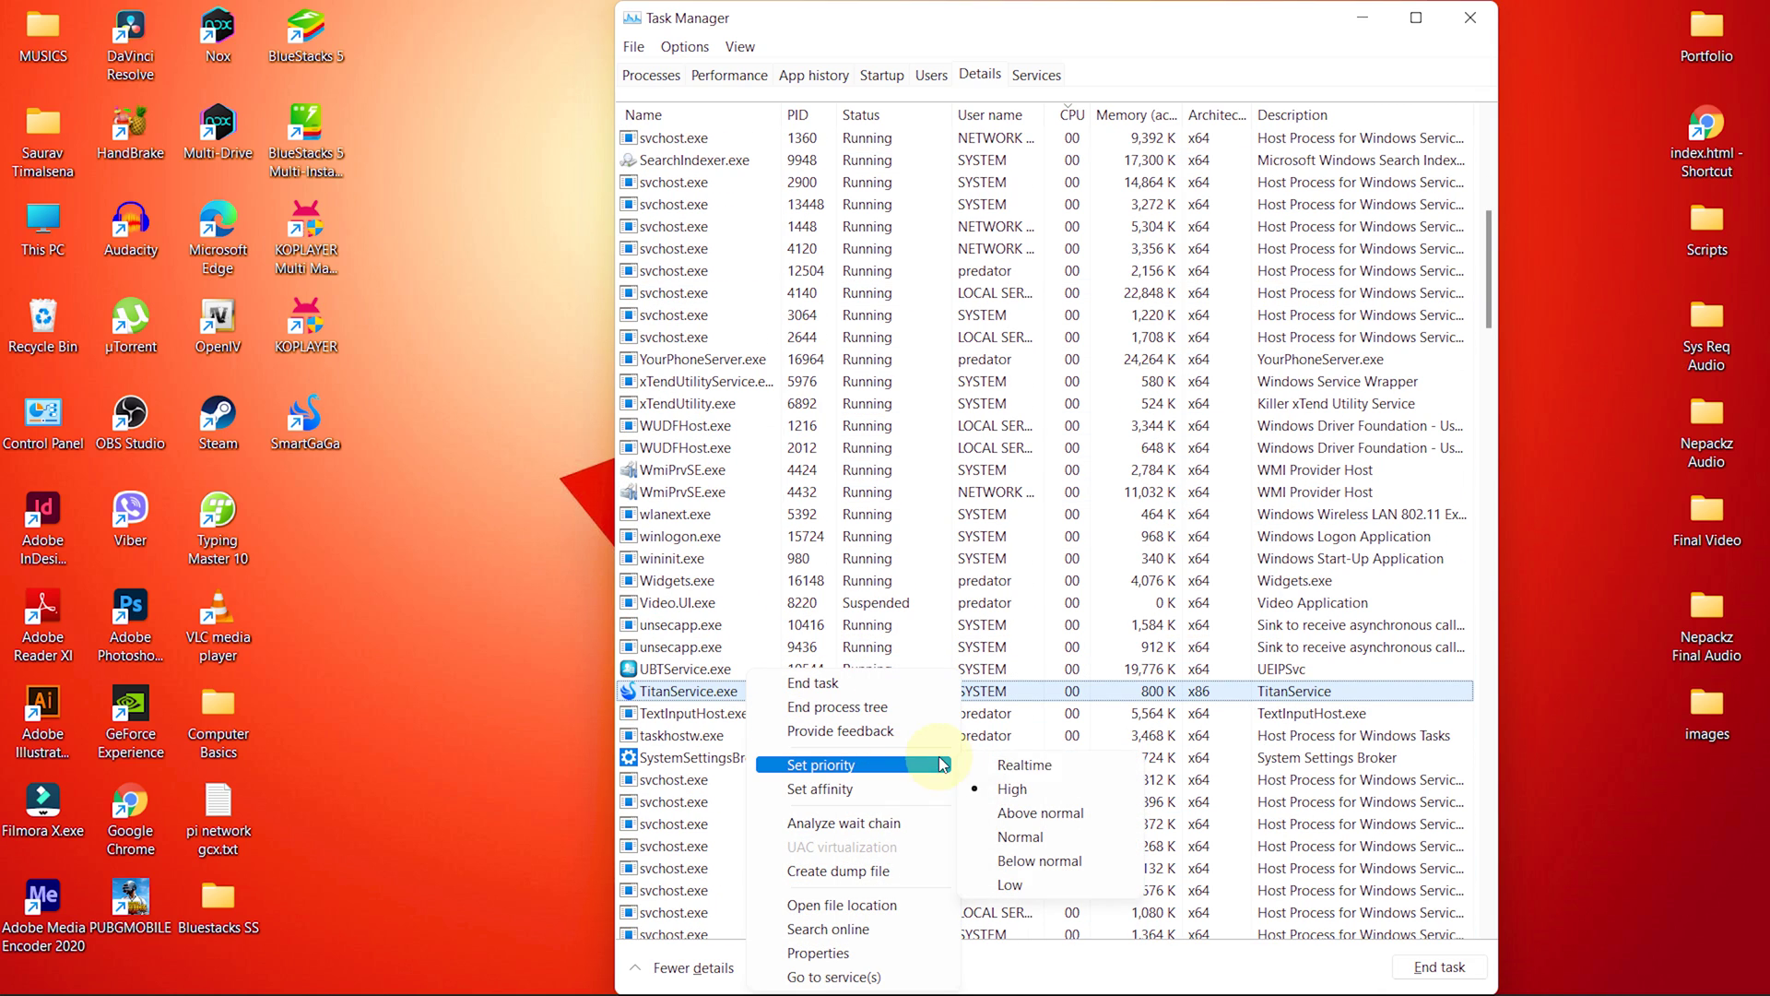
click(1021, 836)
click(907, 544)
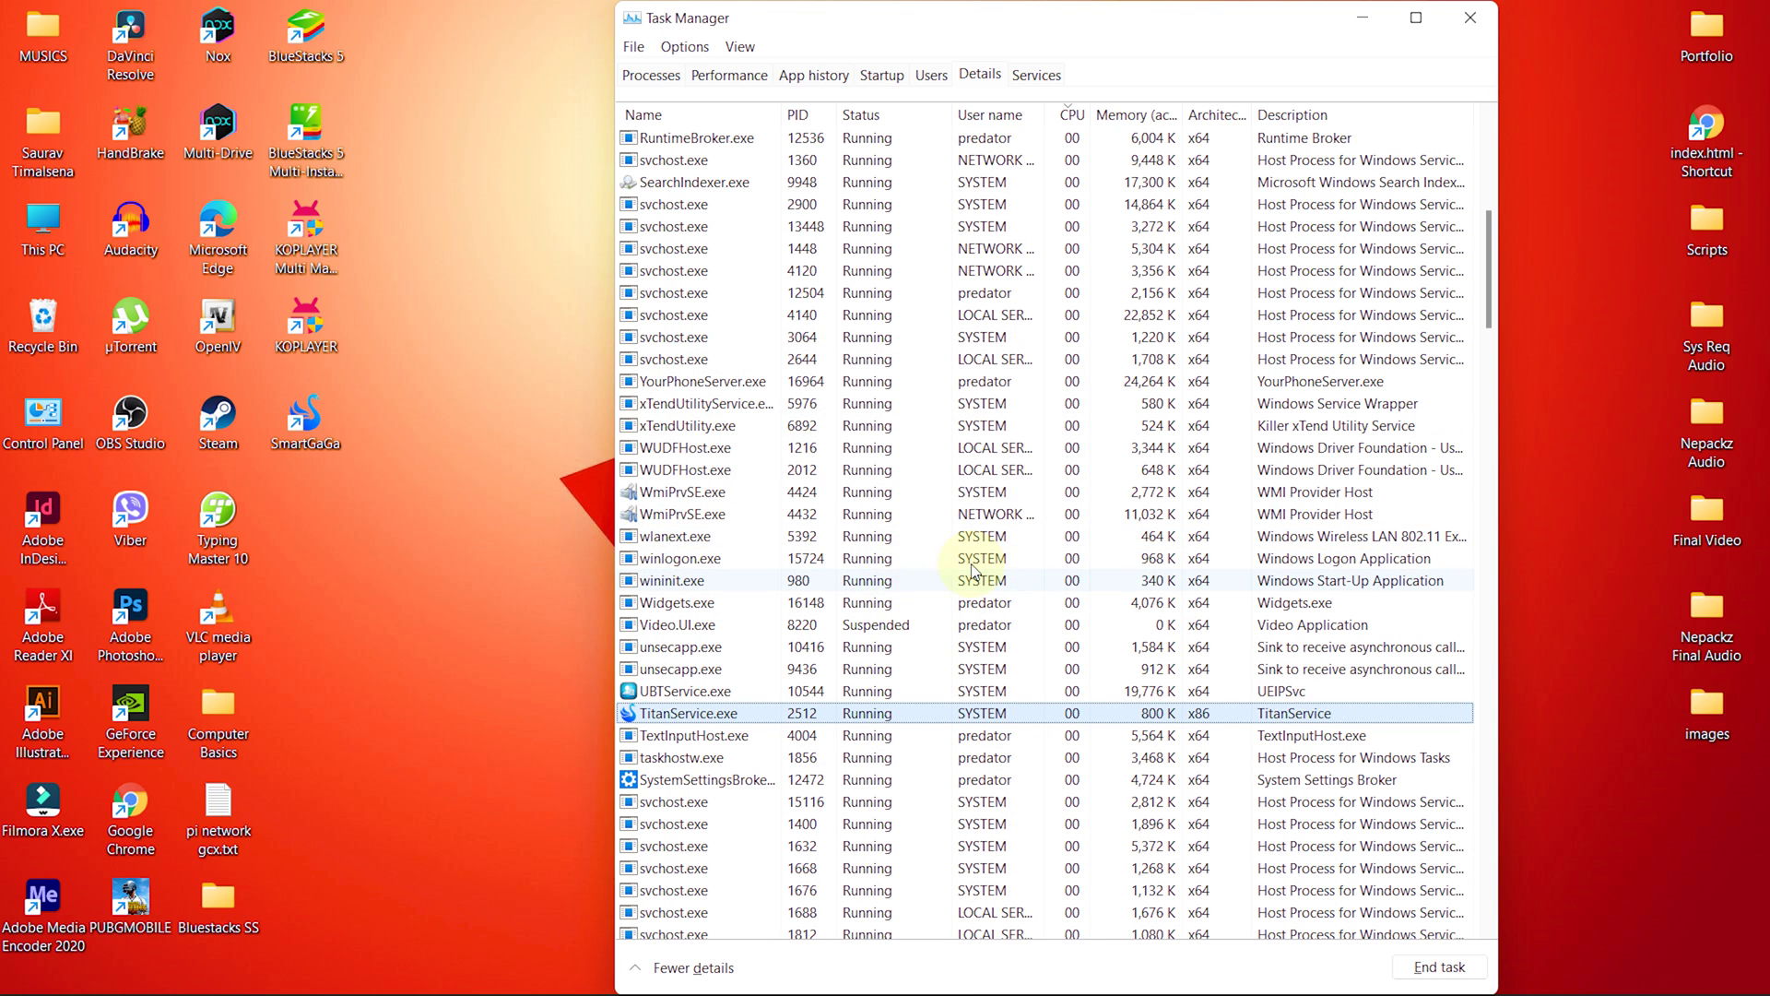
click(1472, 20)
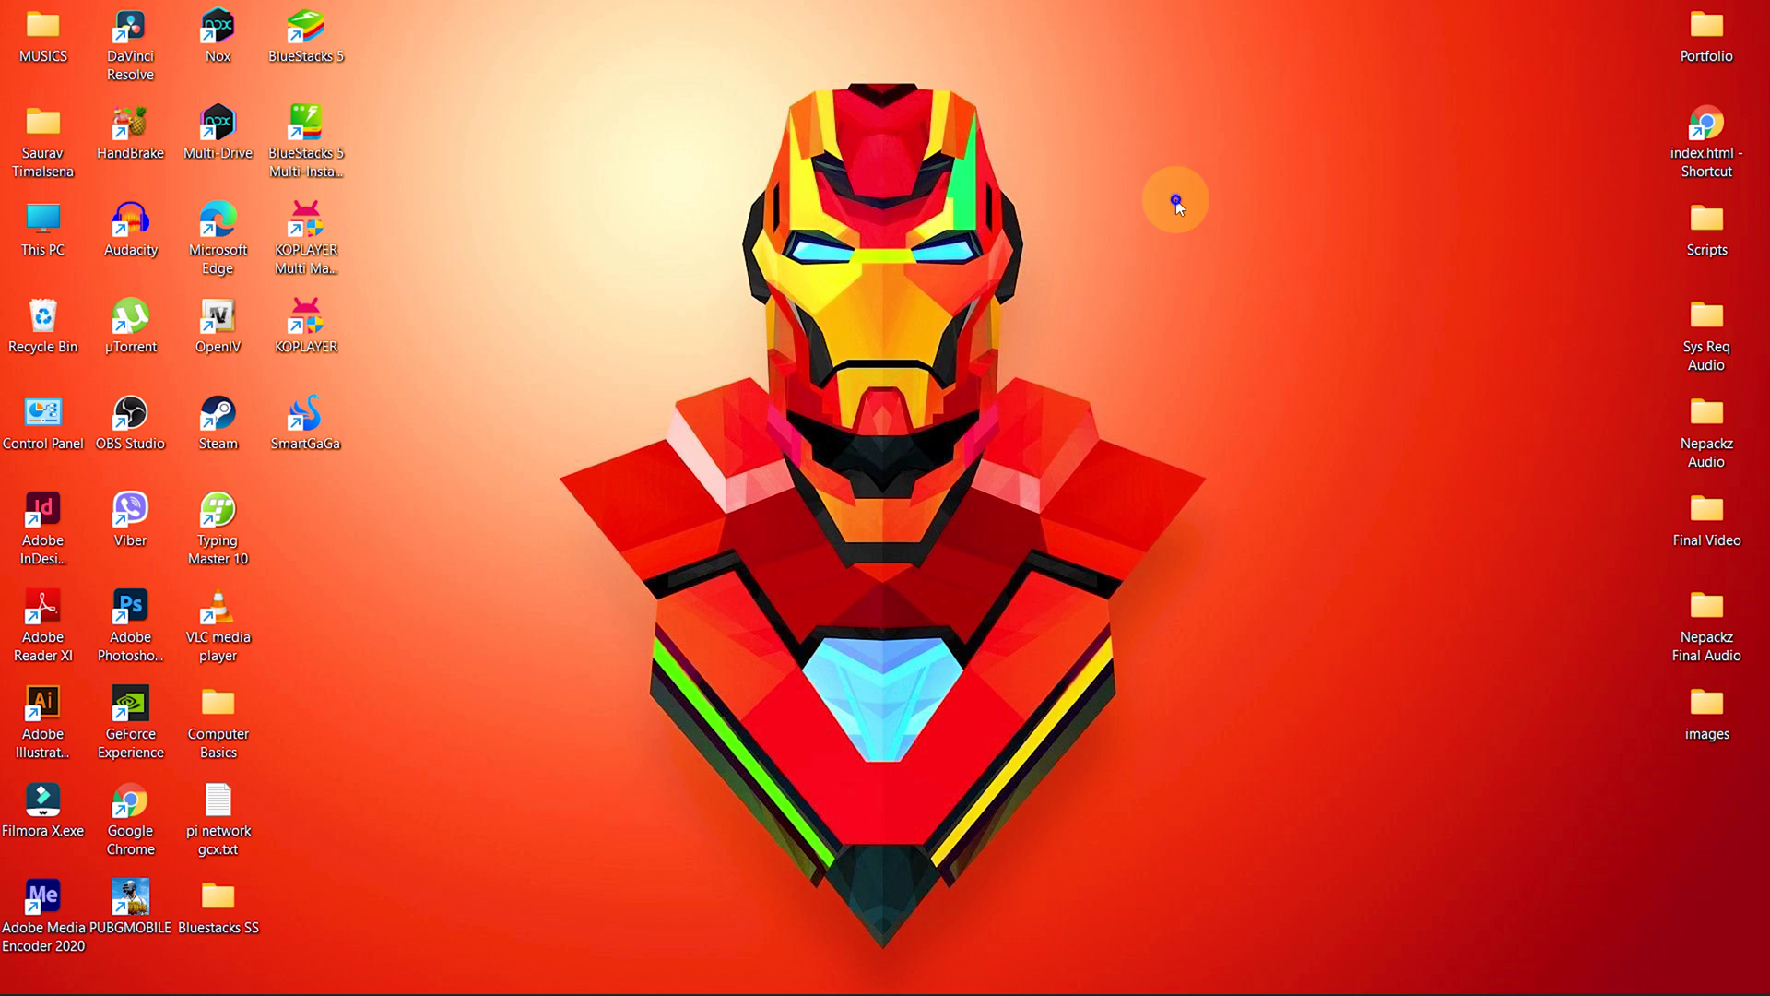